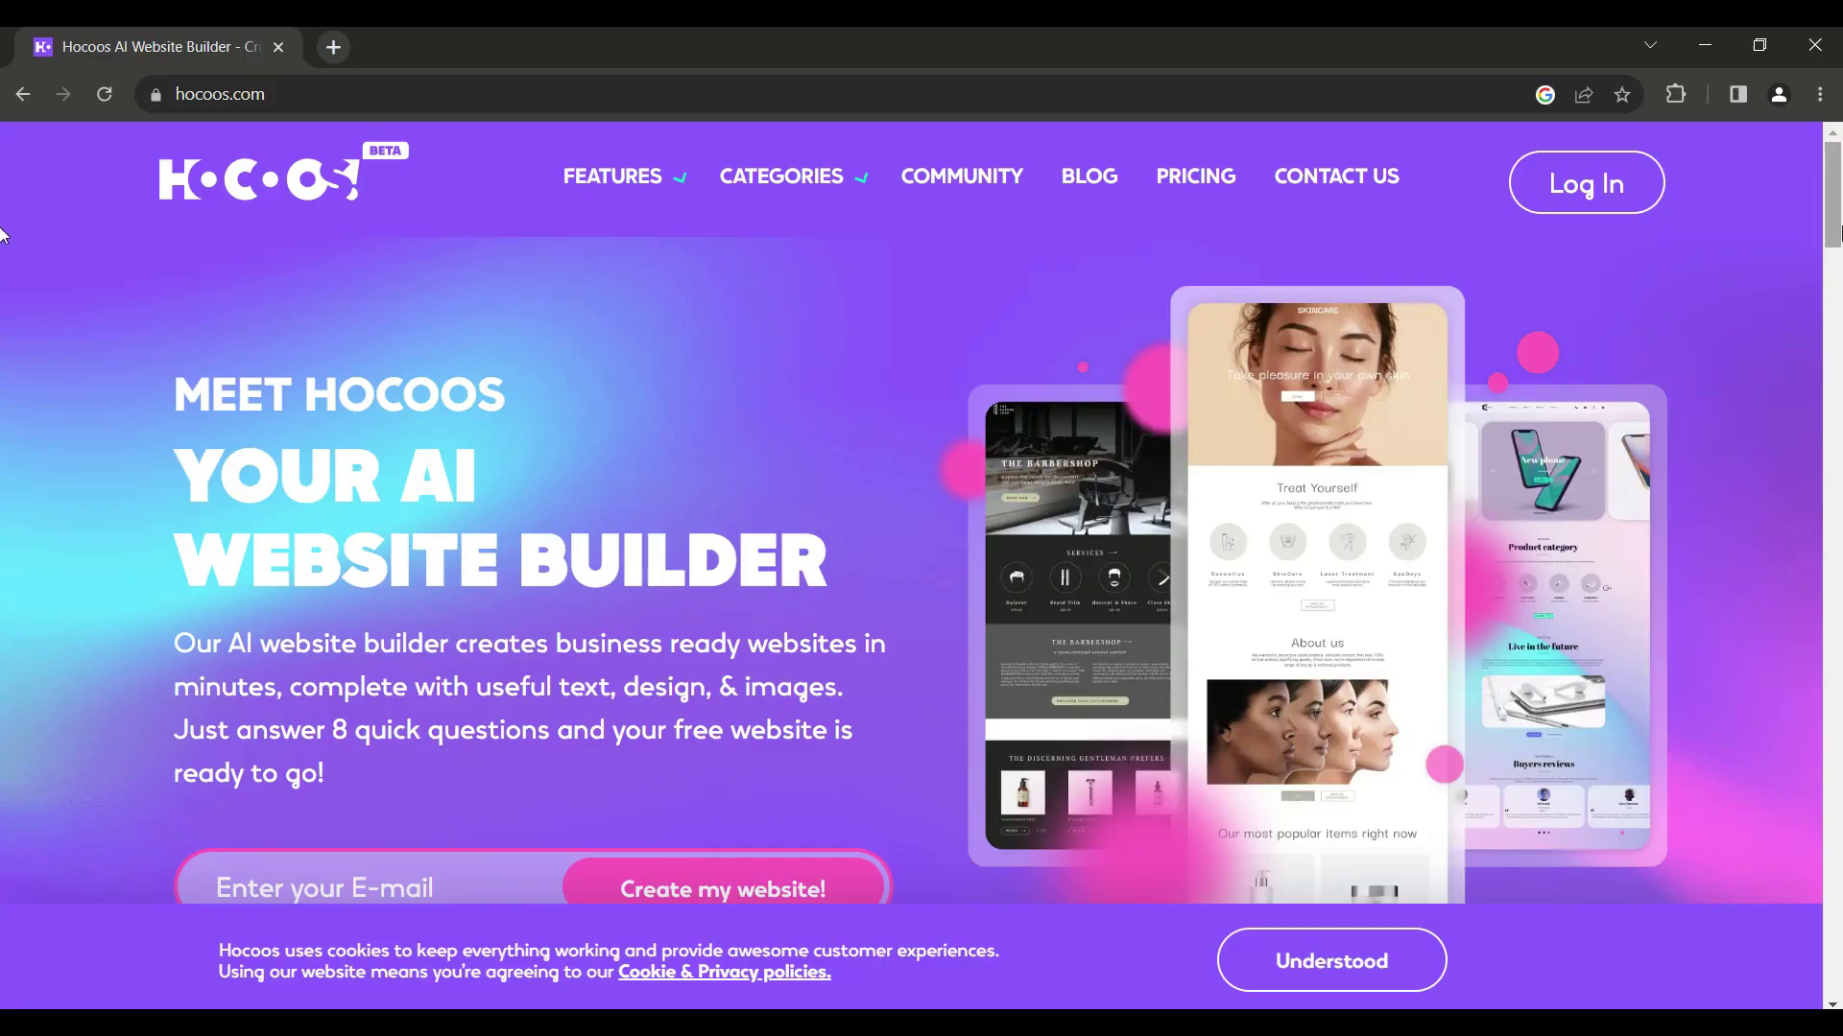
Step: Scroll down the Hocoos landing page and back up
{"action": "scroll", "coordinate": [1, 225], "scroll_direction": "down", "scroll_amount": 15}
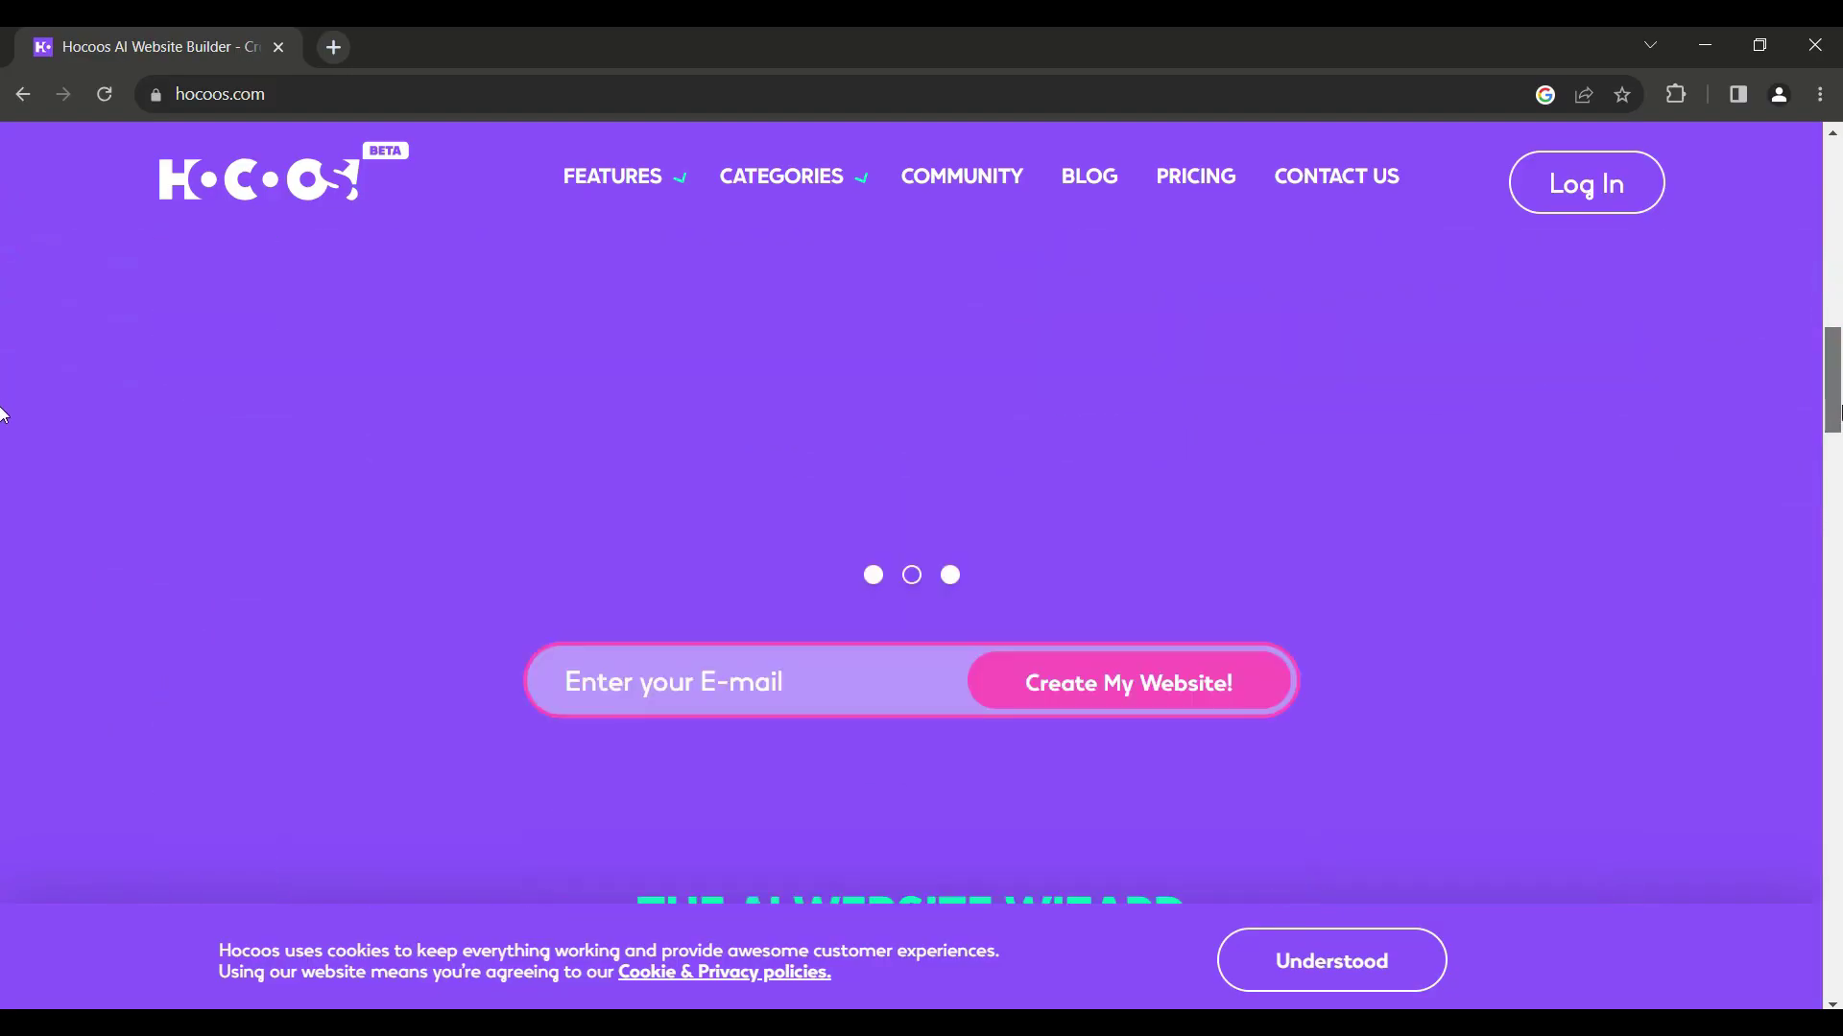
{"action": "scroll", "coordinate": [1, 477], "scroll_direction": "up", "scroll_amount": 15}
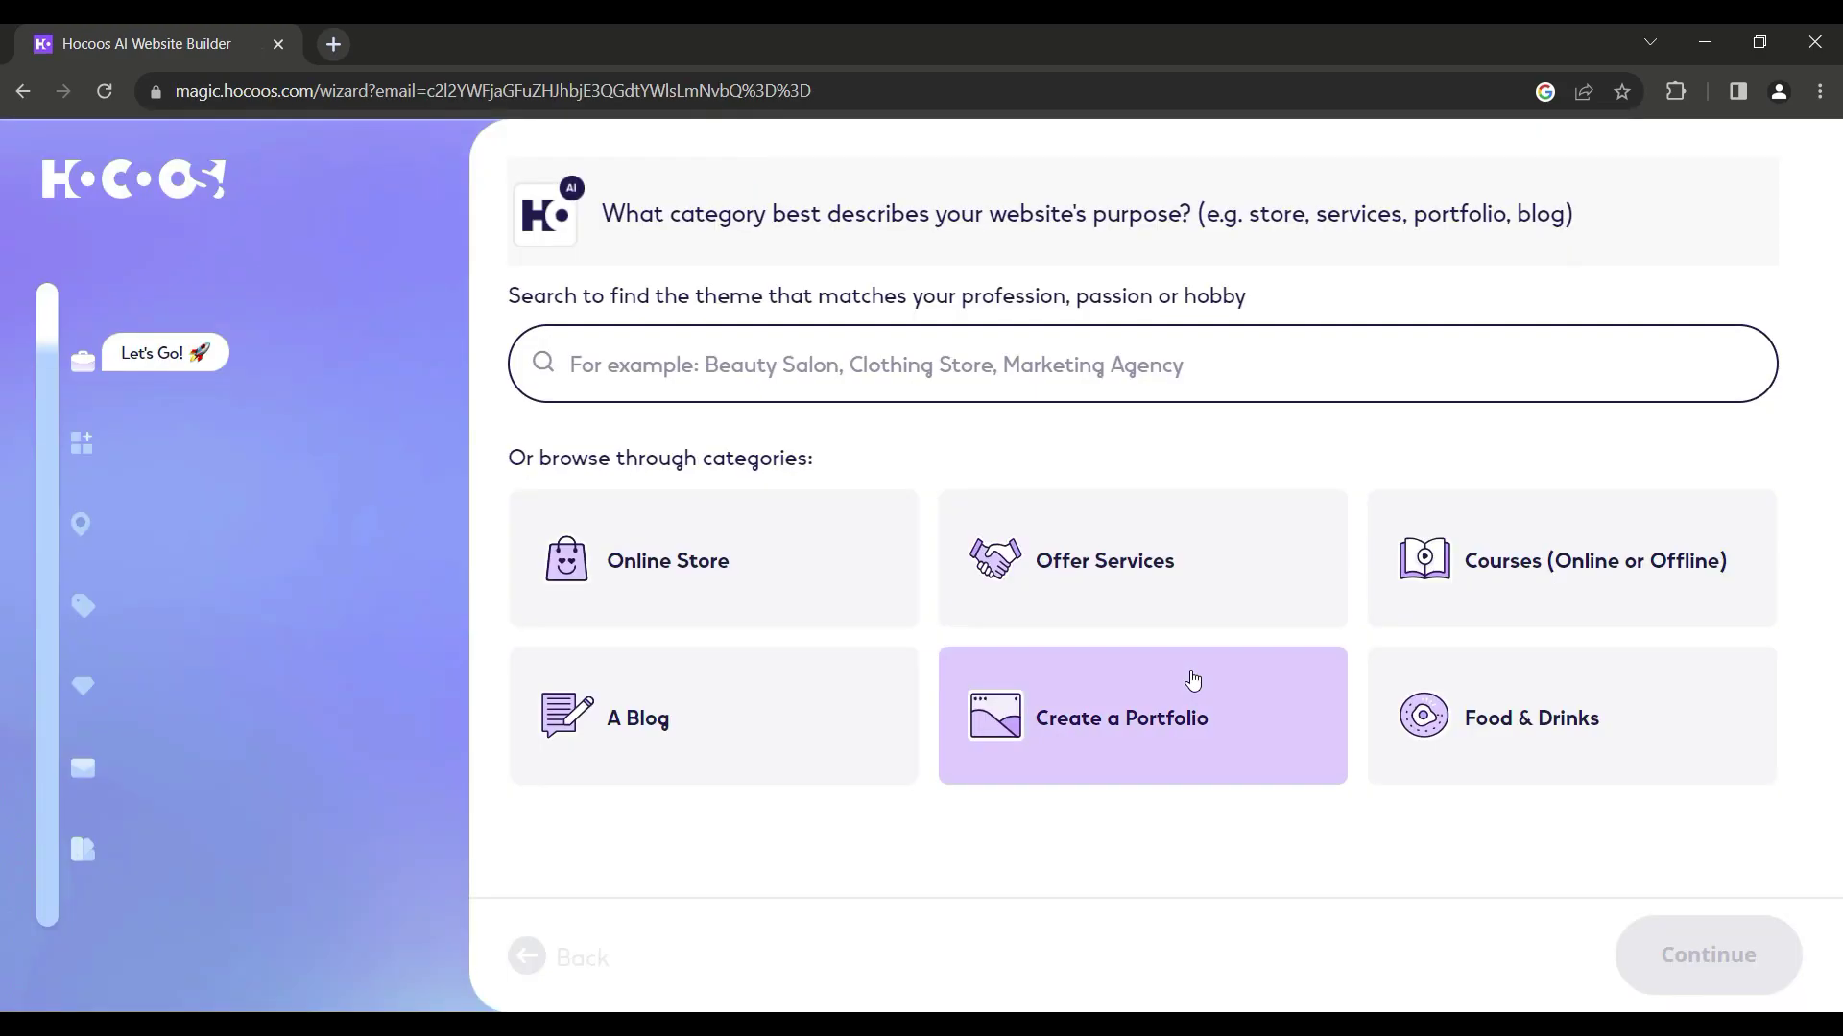
Step: Search 'photography' and pick the nature & wildlife photography portfolio category
{"action": "left_click", "coordinate": [895, 373]}
{"action": "type", "text": "photography"}
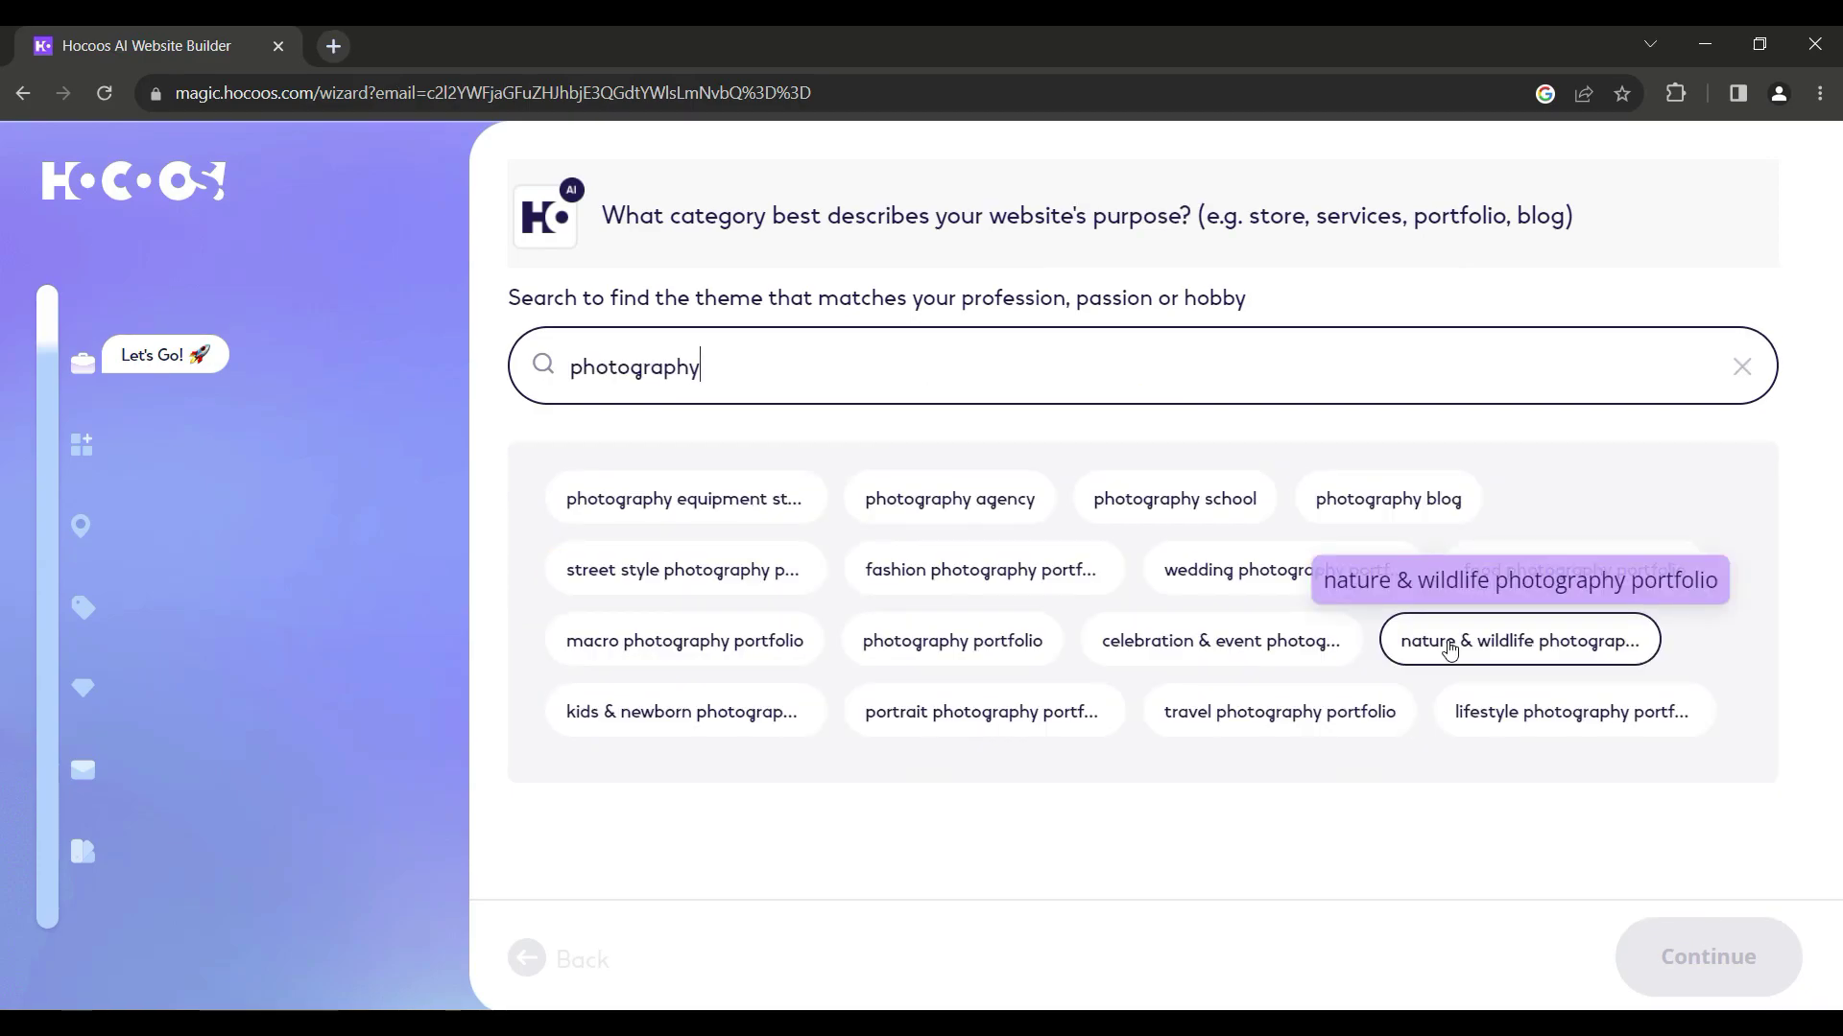
{"action": "left_click", "coordinate": [1449, 650]}
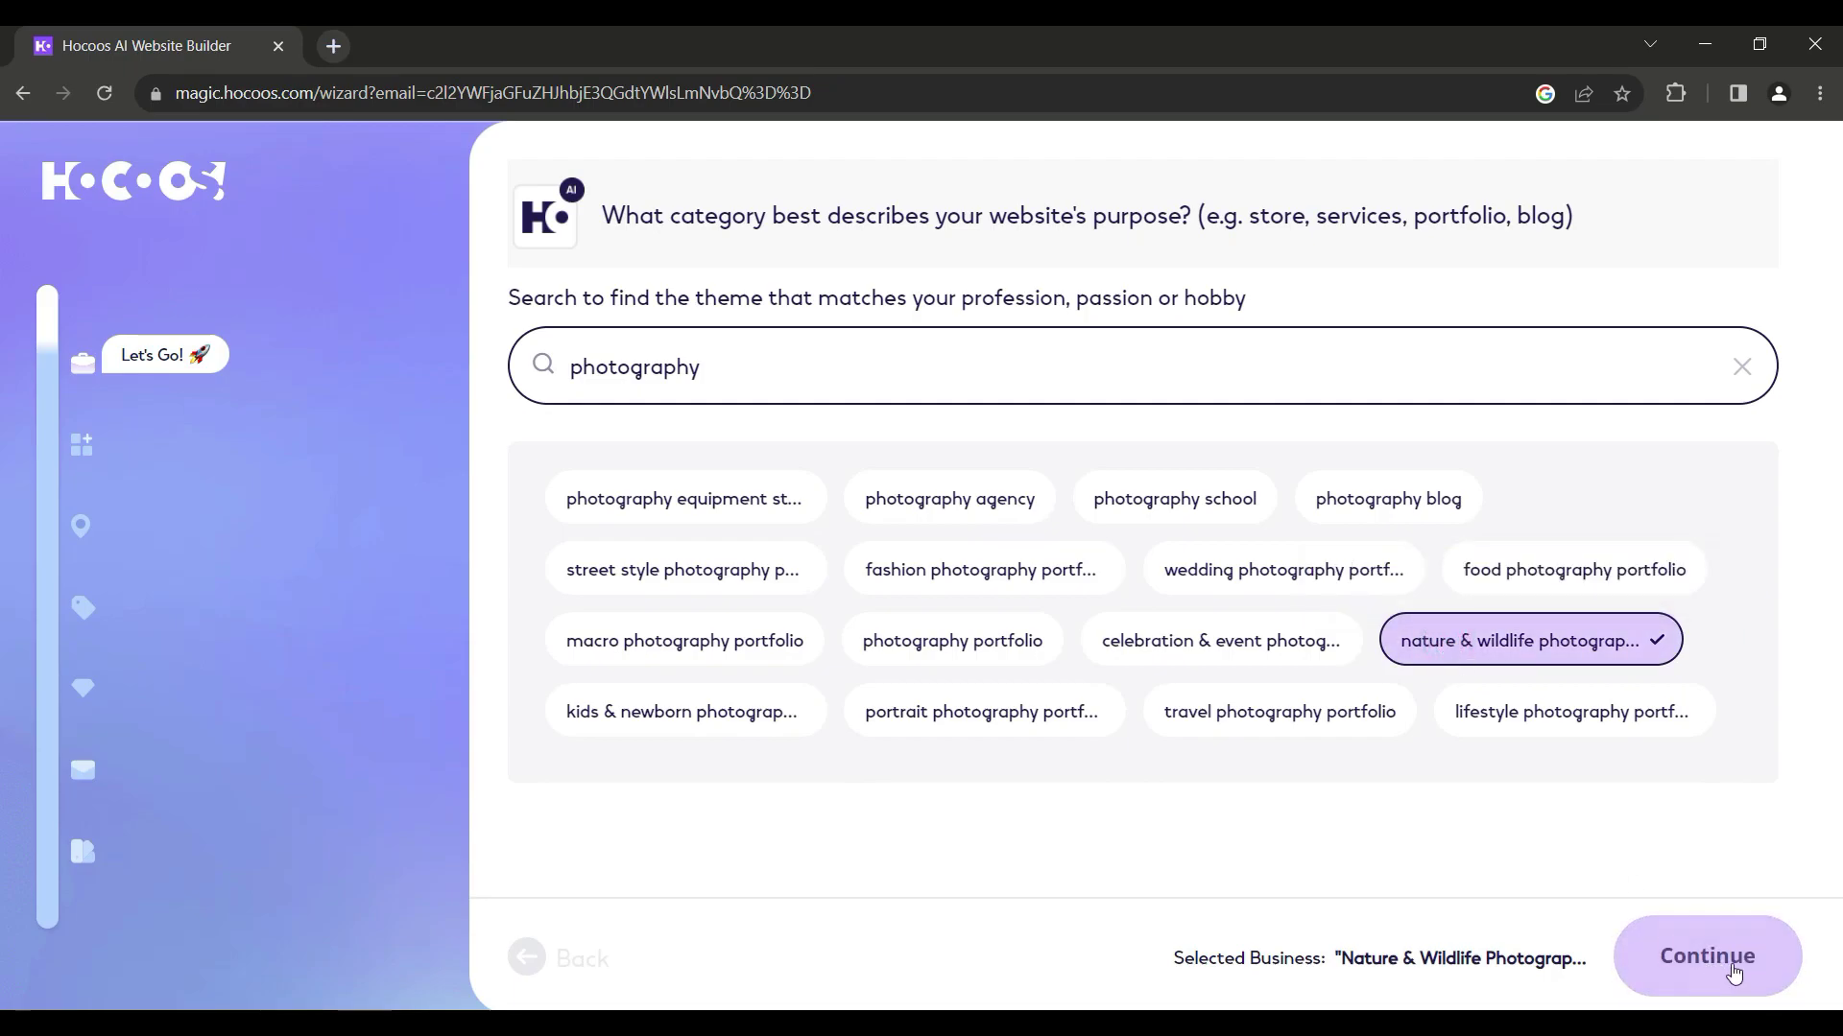
{"action": "left_click", "coordinate": [1735, 973]}
Step: Choose the Get bookings and Get new customers features, and mark the business online only
{"action": "left_click", "coordinate": [1452, 366]}
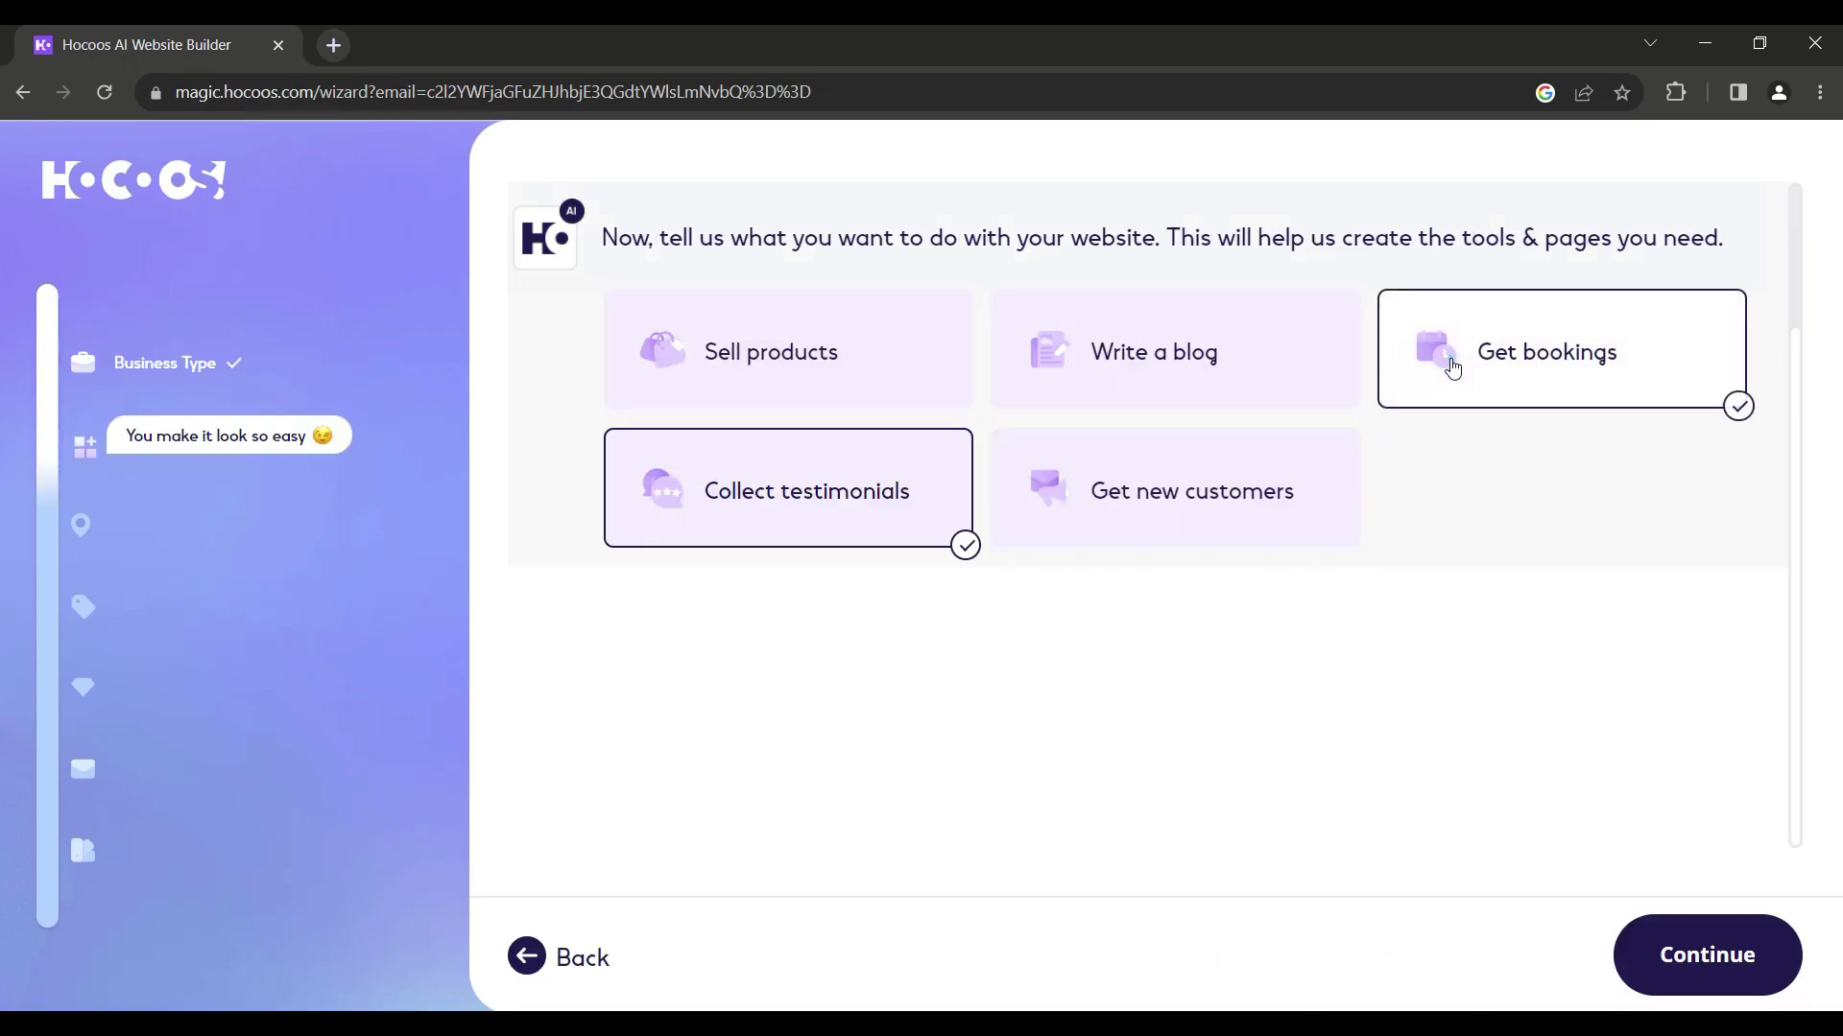
{"action": "left_click", "coordinate": [1180, 519]}
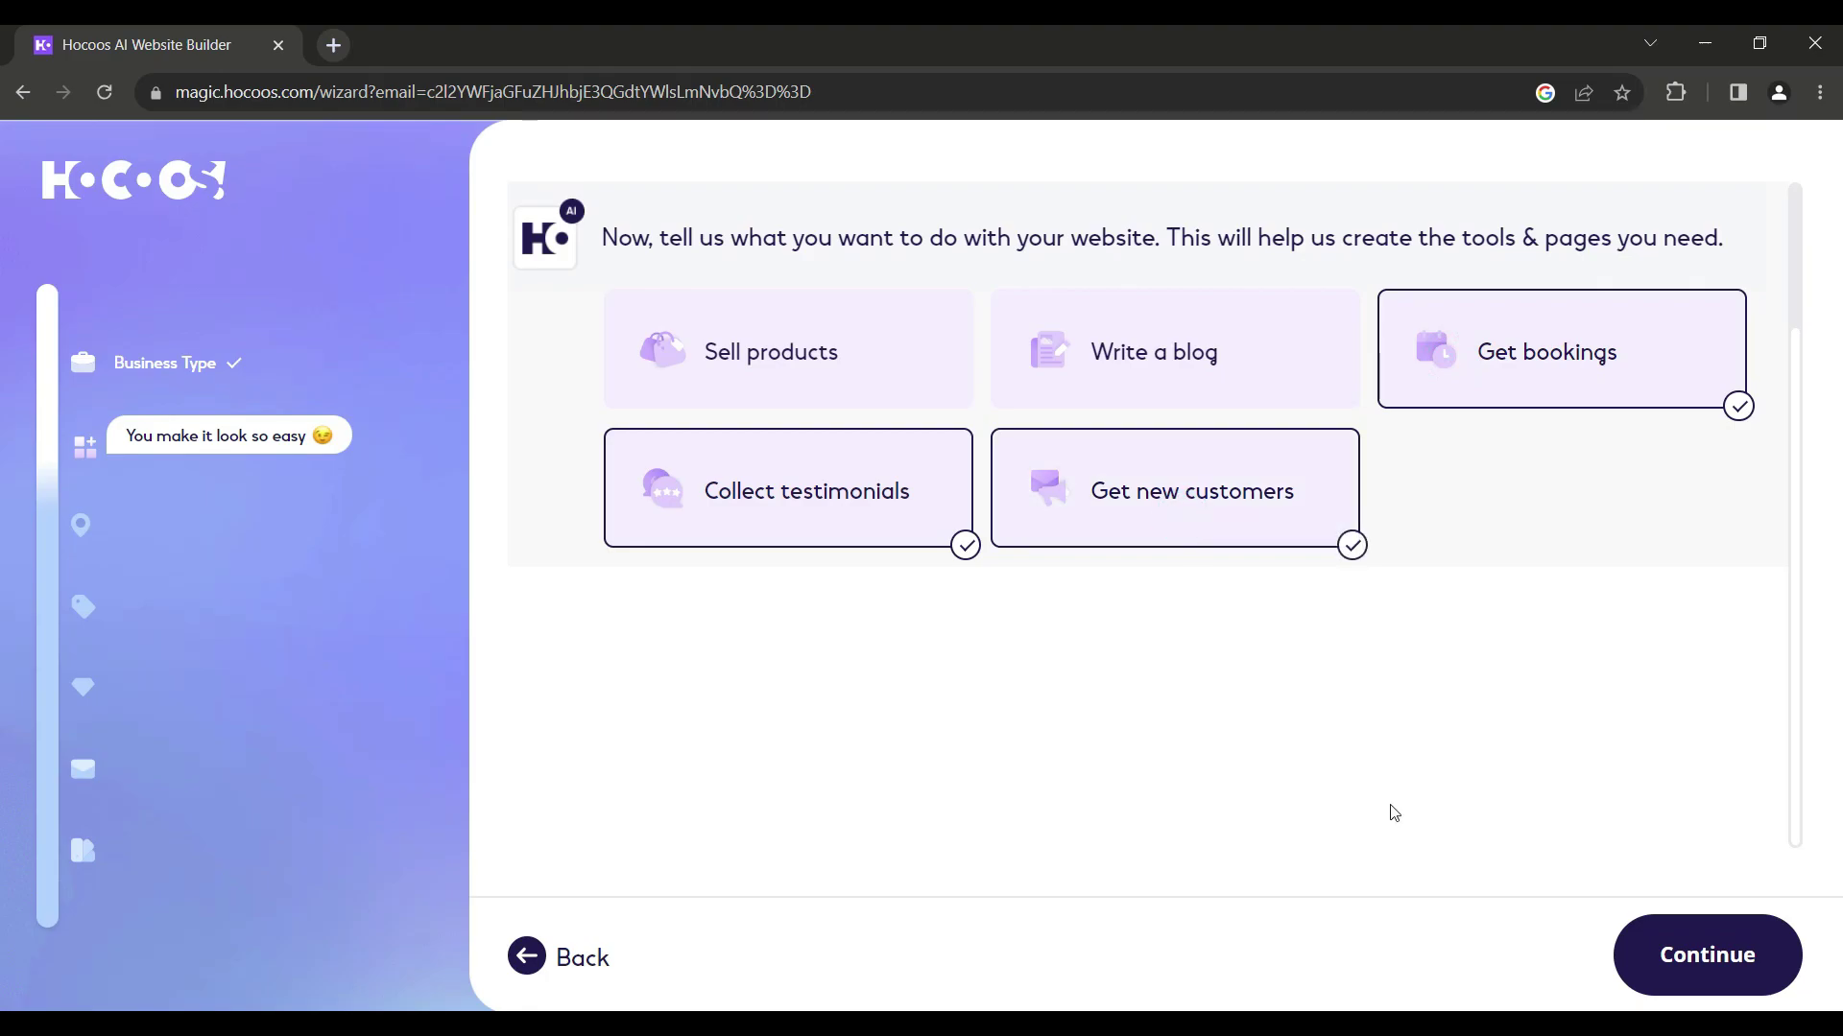
{"action": "left_click", "coordinate": [1633, 924]}
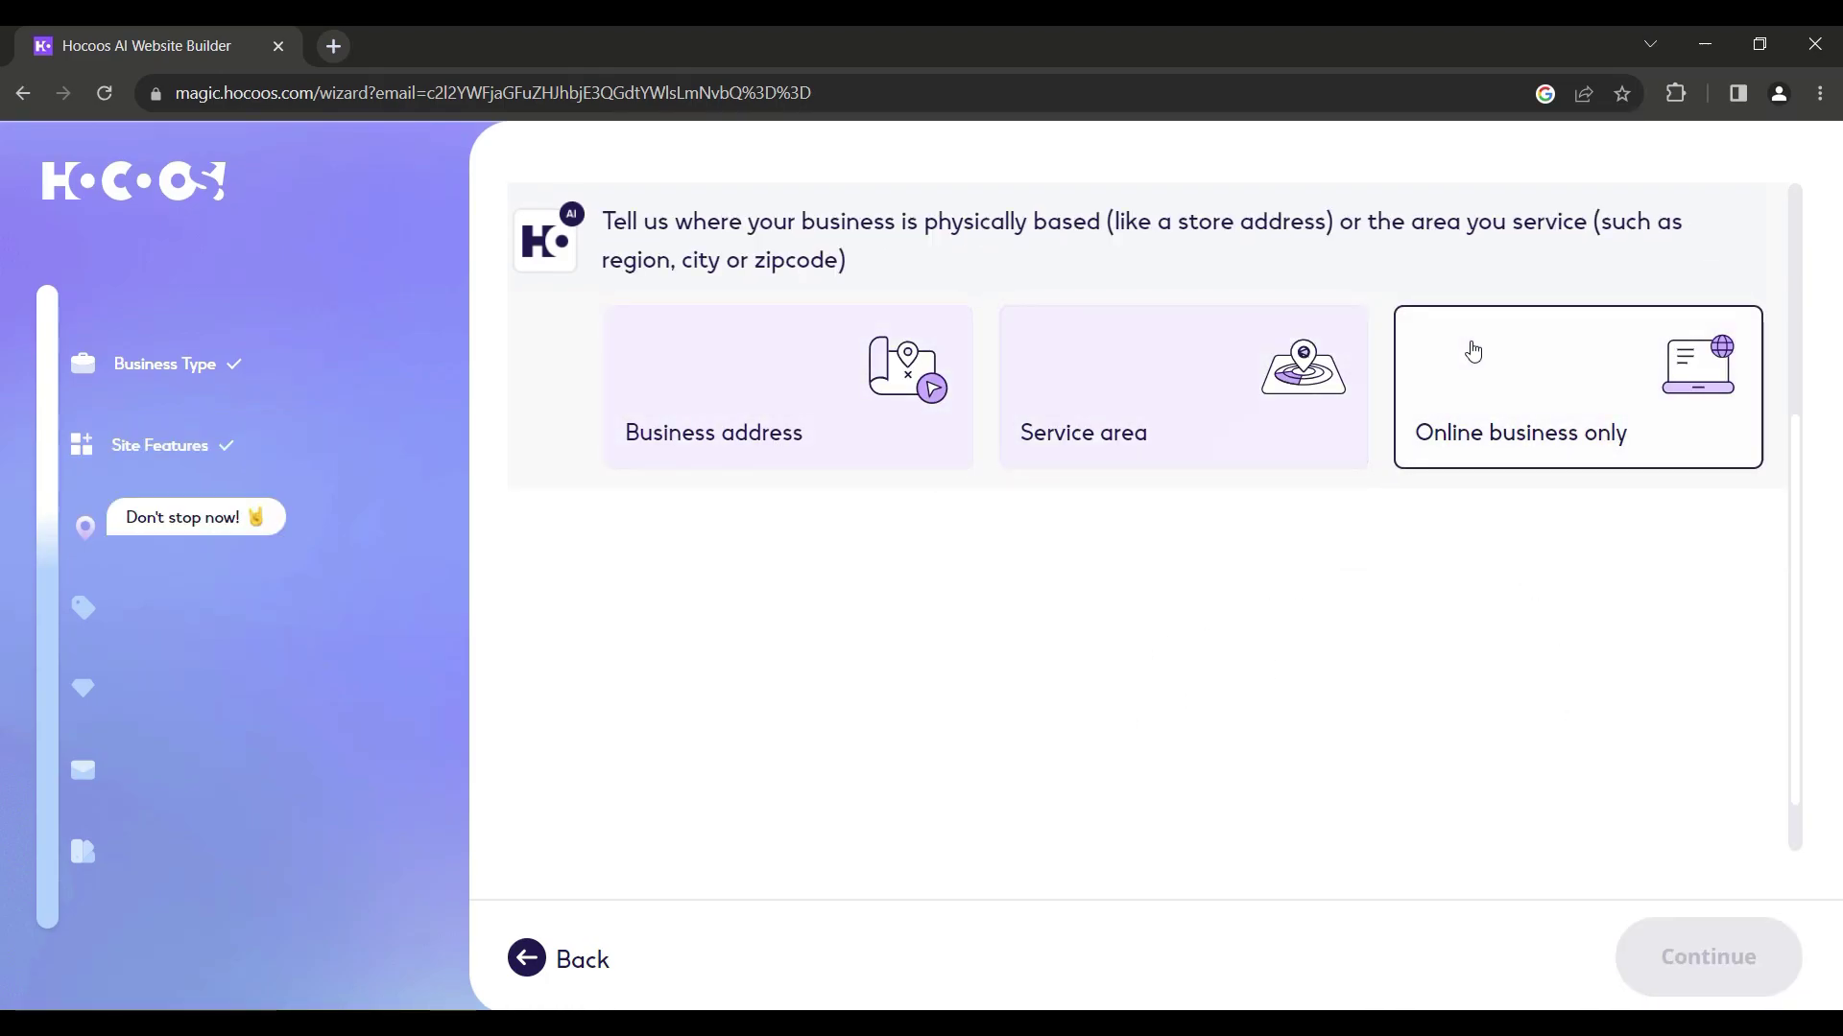
{"action": "left_click", "coordinate": [1515, 372]}
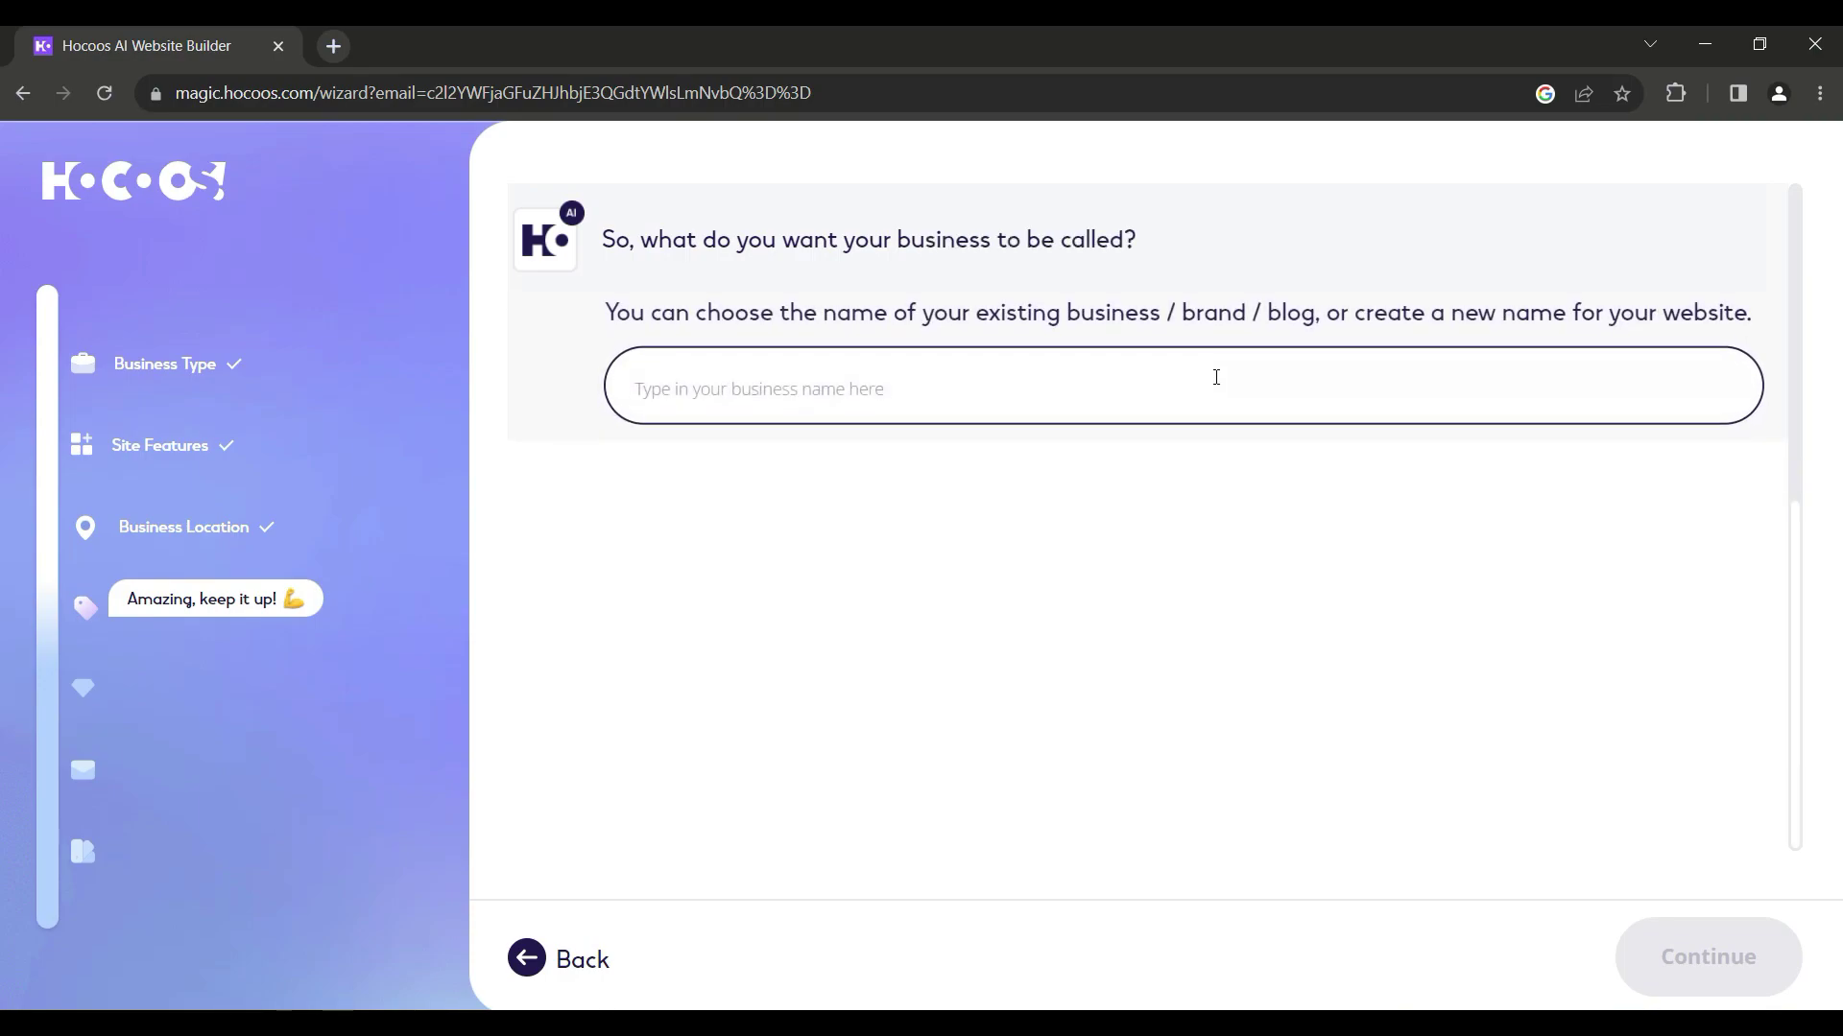
Step: Name the business 'Levart_Photographer', confirm three talking points, and keep the website contact form
{"action": "left_click", "coordinate": [1214, 376]}
{"action": "type", "text": "Levart_Photographer"}
{"action": "left_click", "coordinate": [1699, 957]}
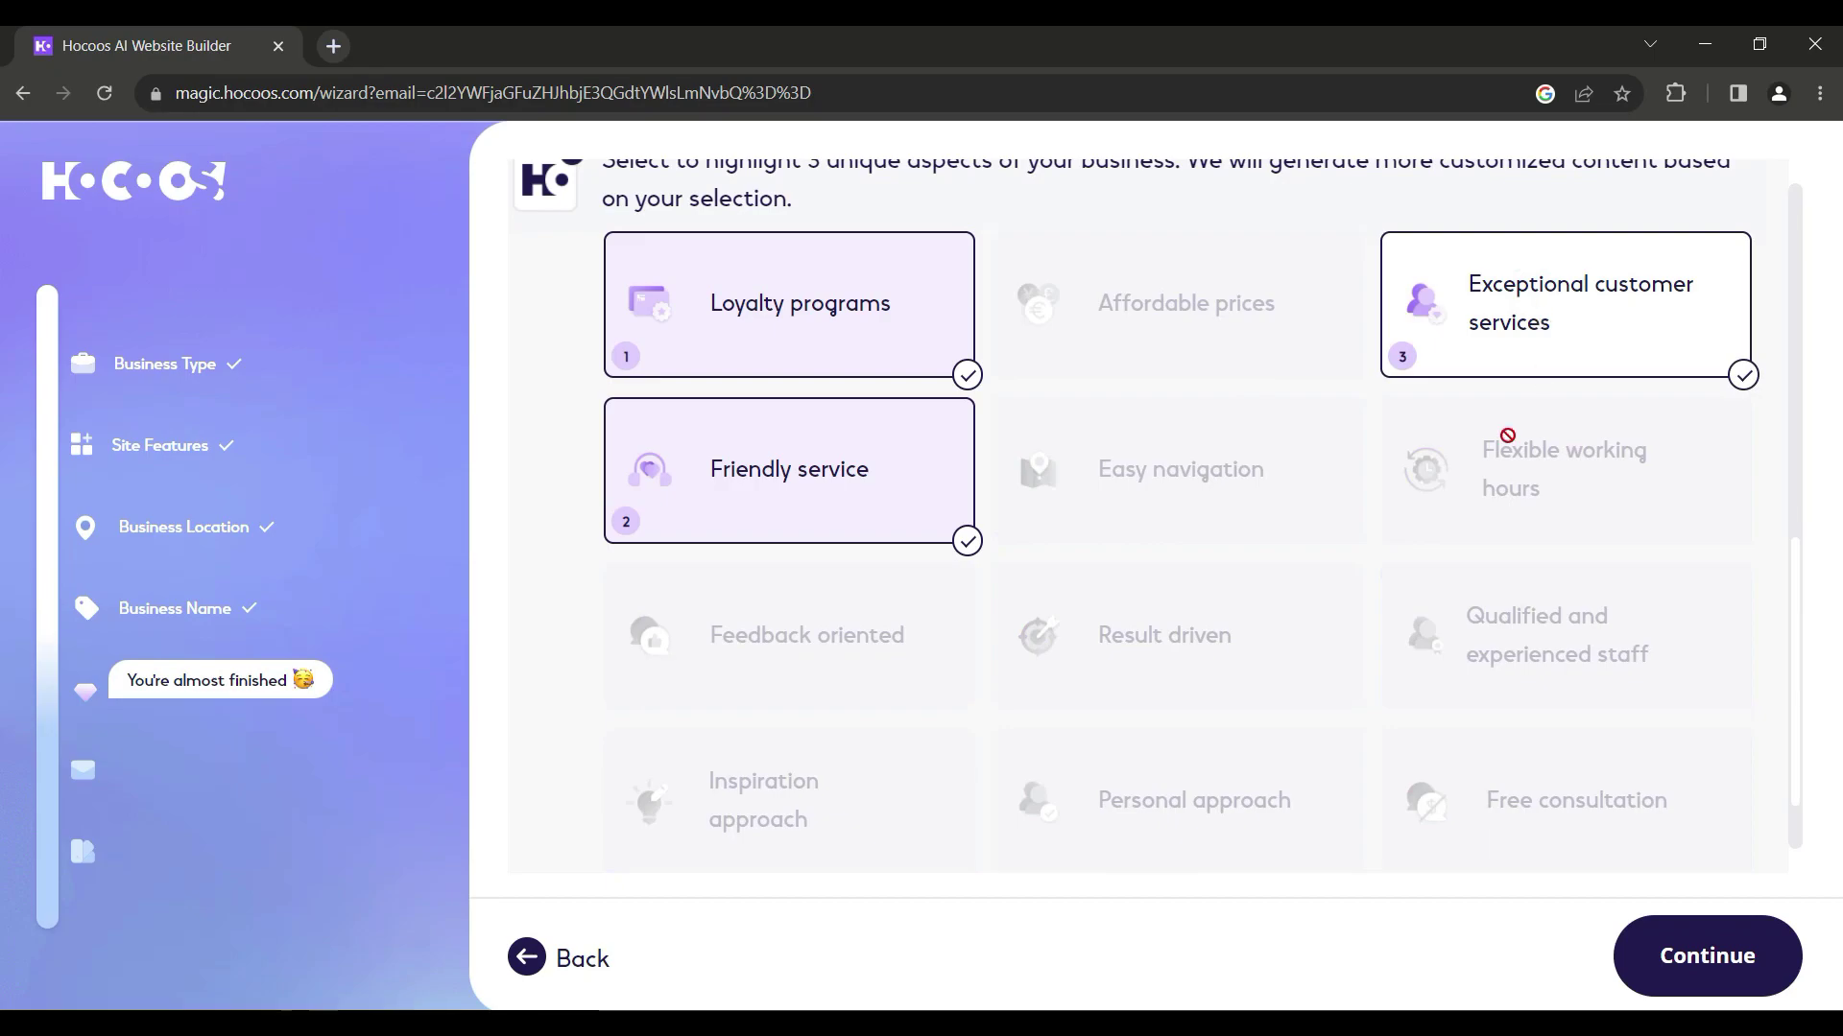
{"action": "left_click", "coordinate": [1624, 930]}
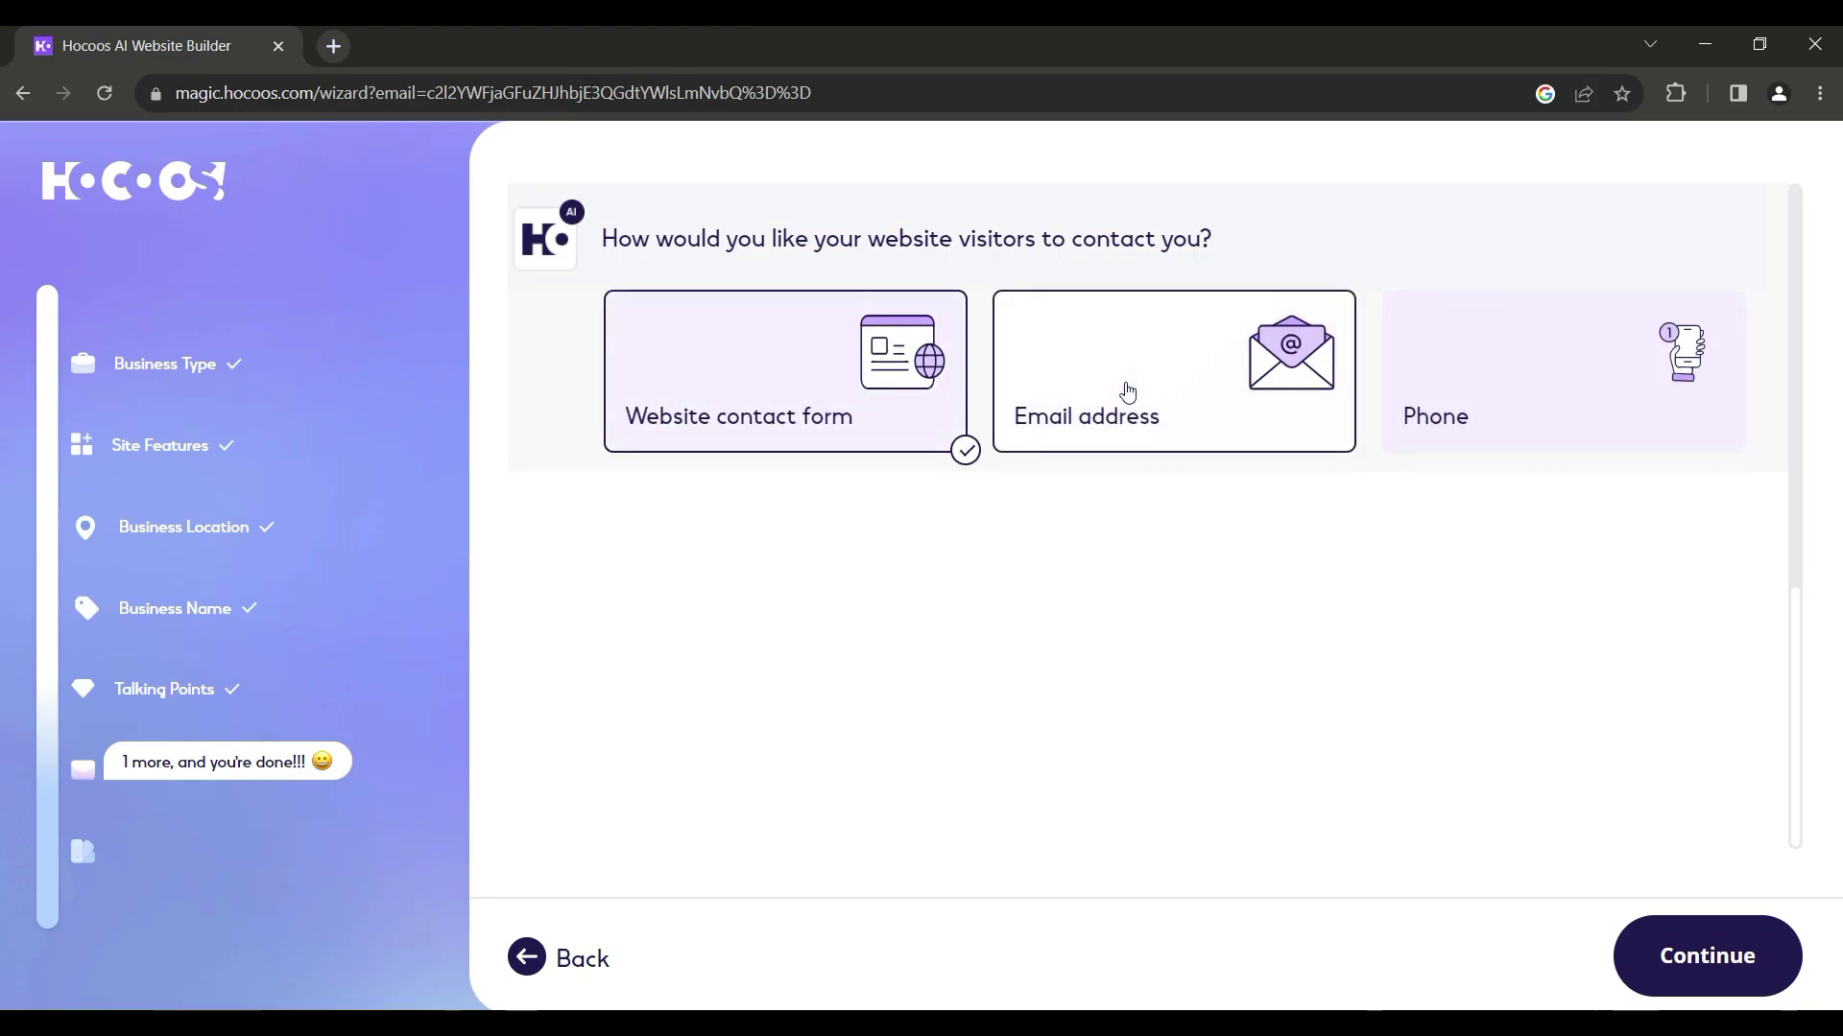
{"action": "left_click", "coordinate": [1694, 964]}
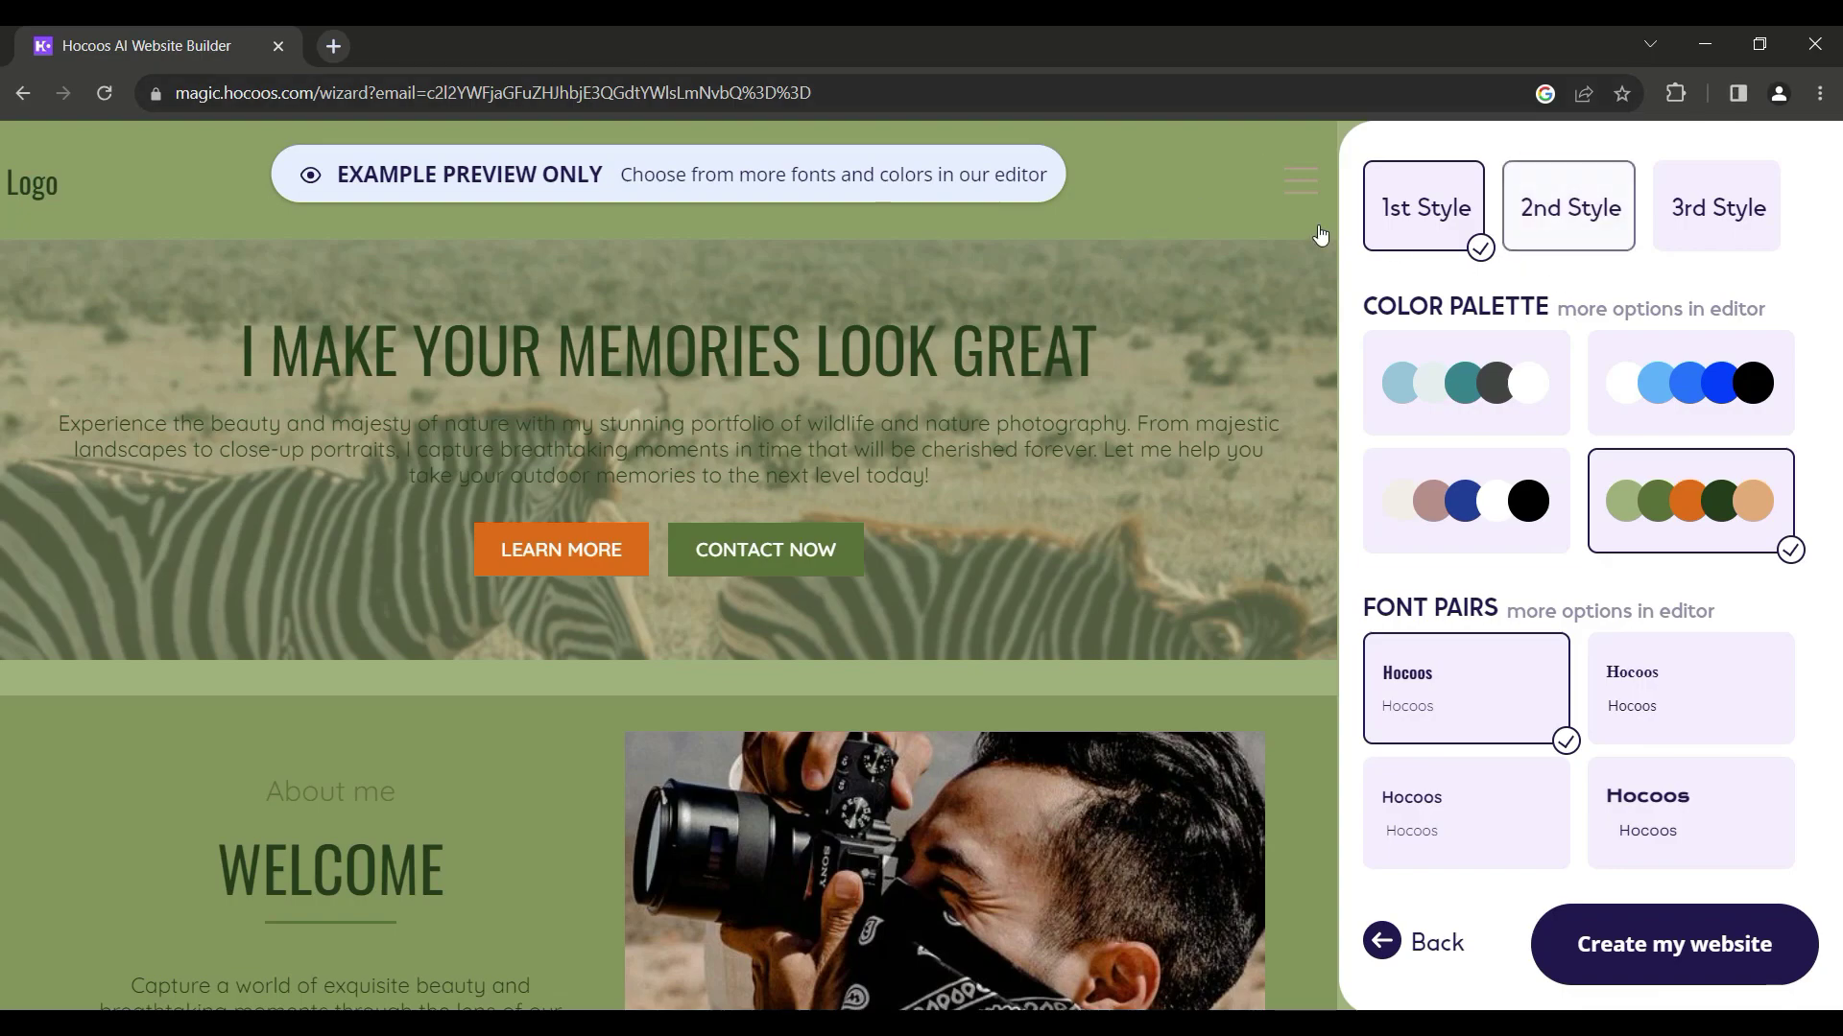
Step: Review the green-palette style preview and generate the photography website from it
{"action": "scroll", "coordinate": [1144, 209], "scroll_direction": "down", "scroll_amount": 15}
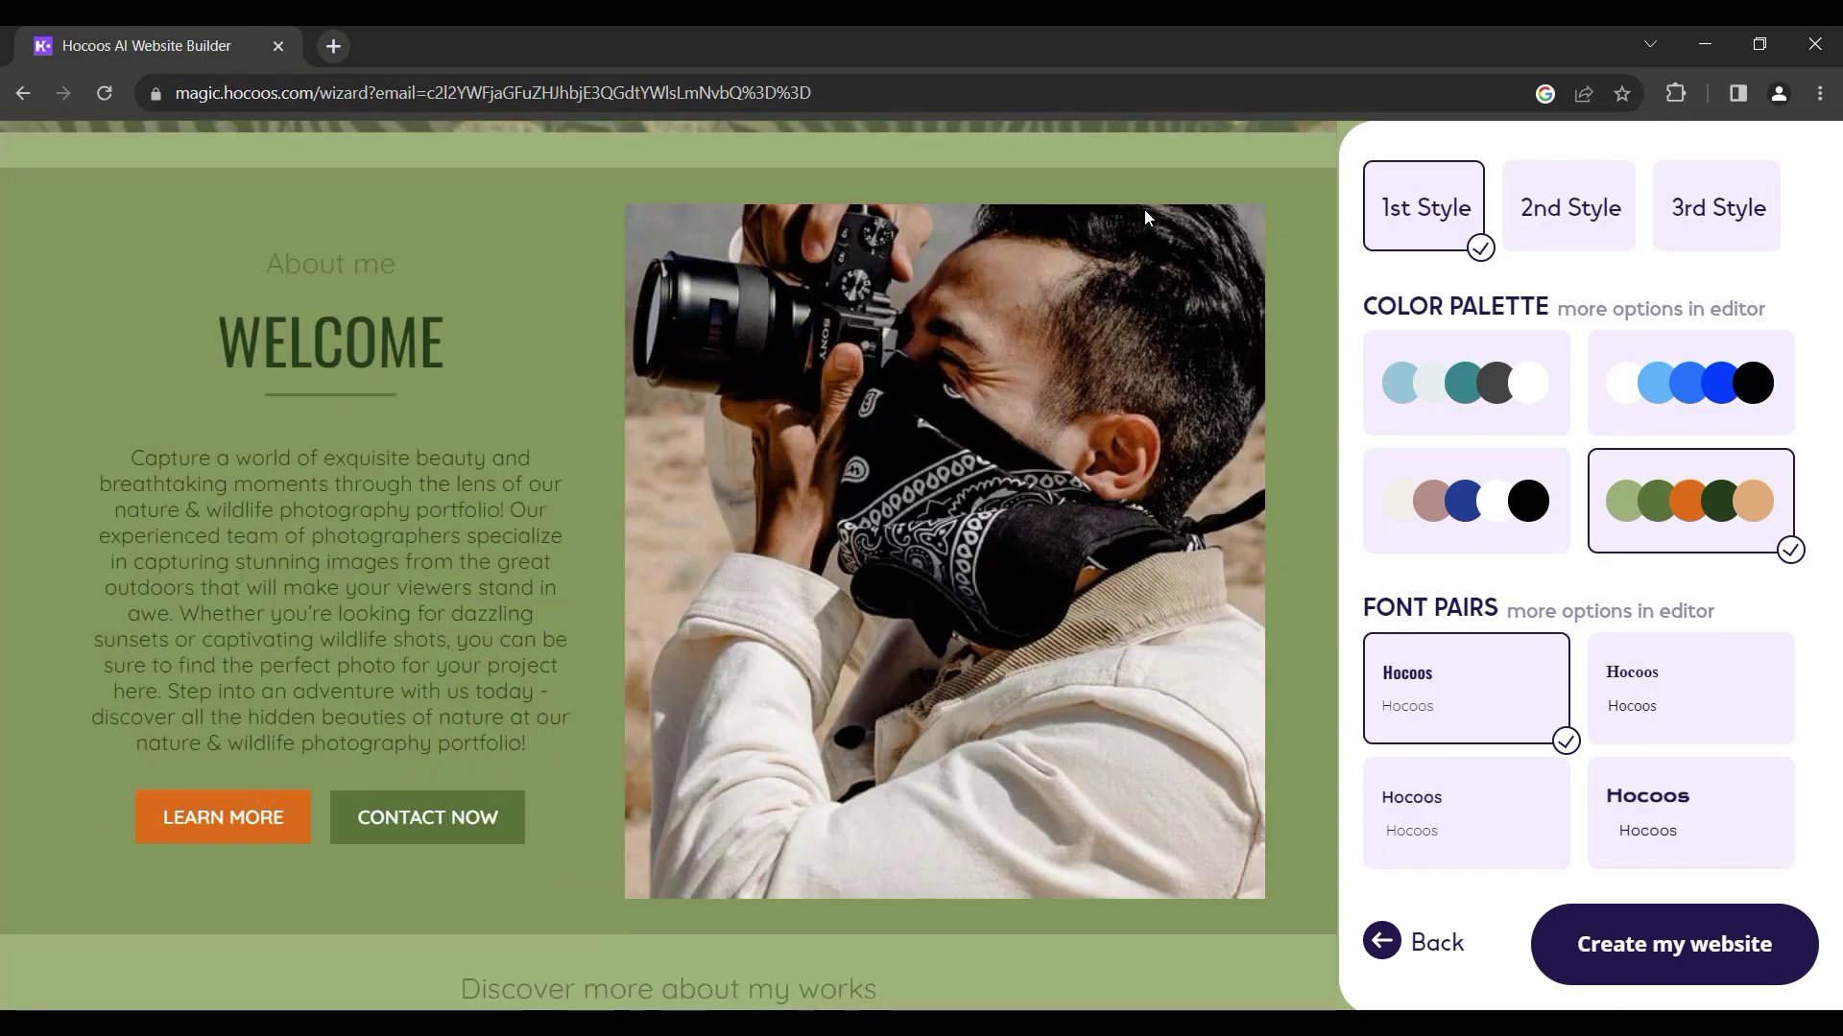
{"action": "scroll", "coordinate": [1144, 209], "scroll_direction": "down", "scroll_amount": 5}
{"action": "scroll", "coordinate": [1144, 209], "scroll_direction": "up", "scroll_amount": 10}
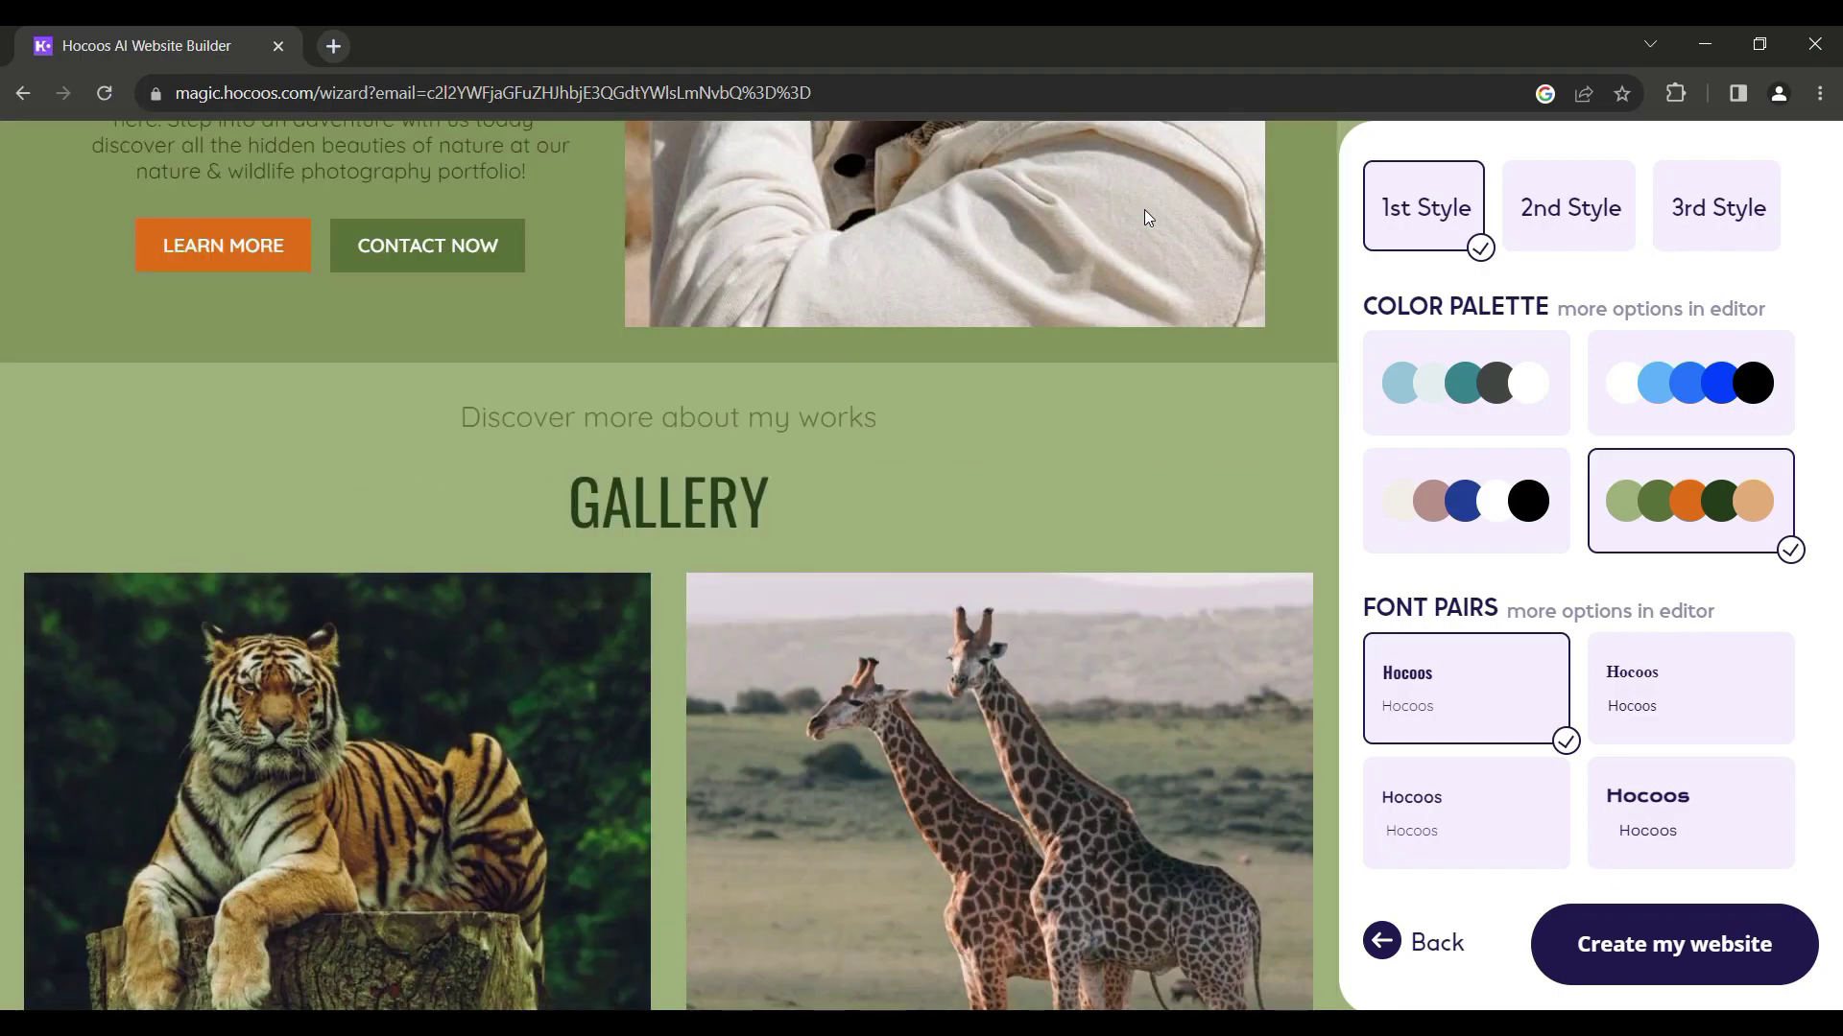
{"action": "left_click", "coordinate": [1663, 952]}
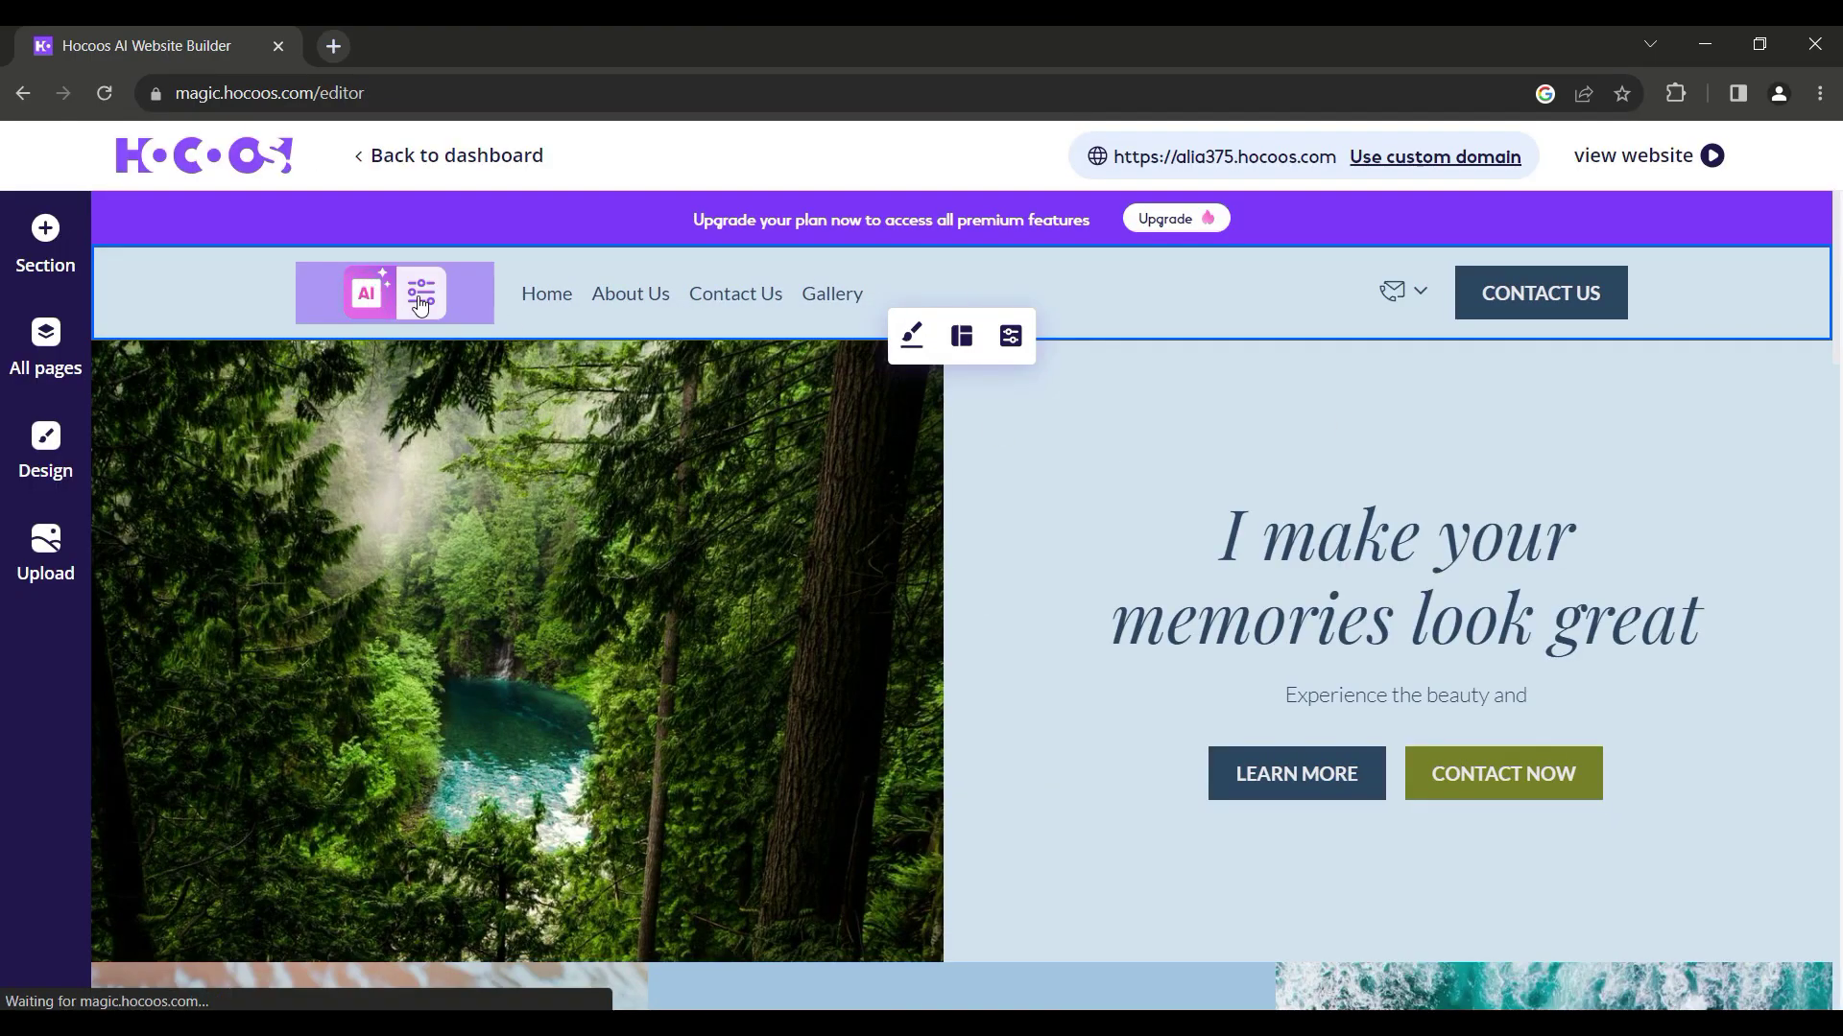
Step: Open the header logo options and close the AI logo generator without a logo
{"action": "left_click", "coordinate": [420, 302]}
{"action": "left_click", "coordinate": [364, 299]}
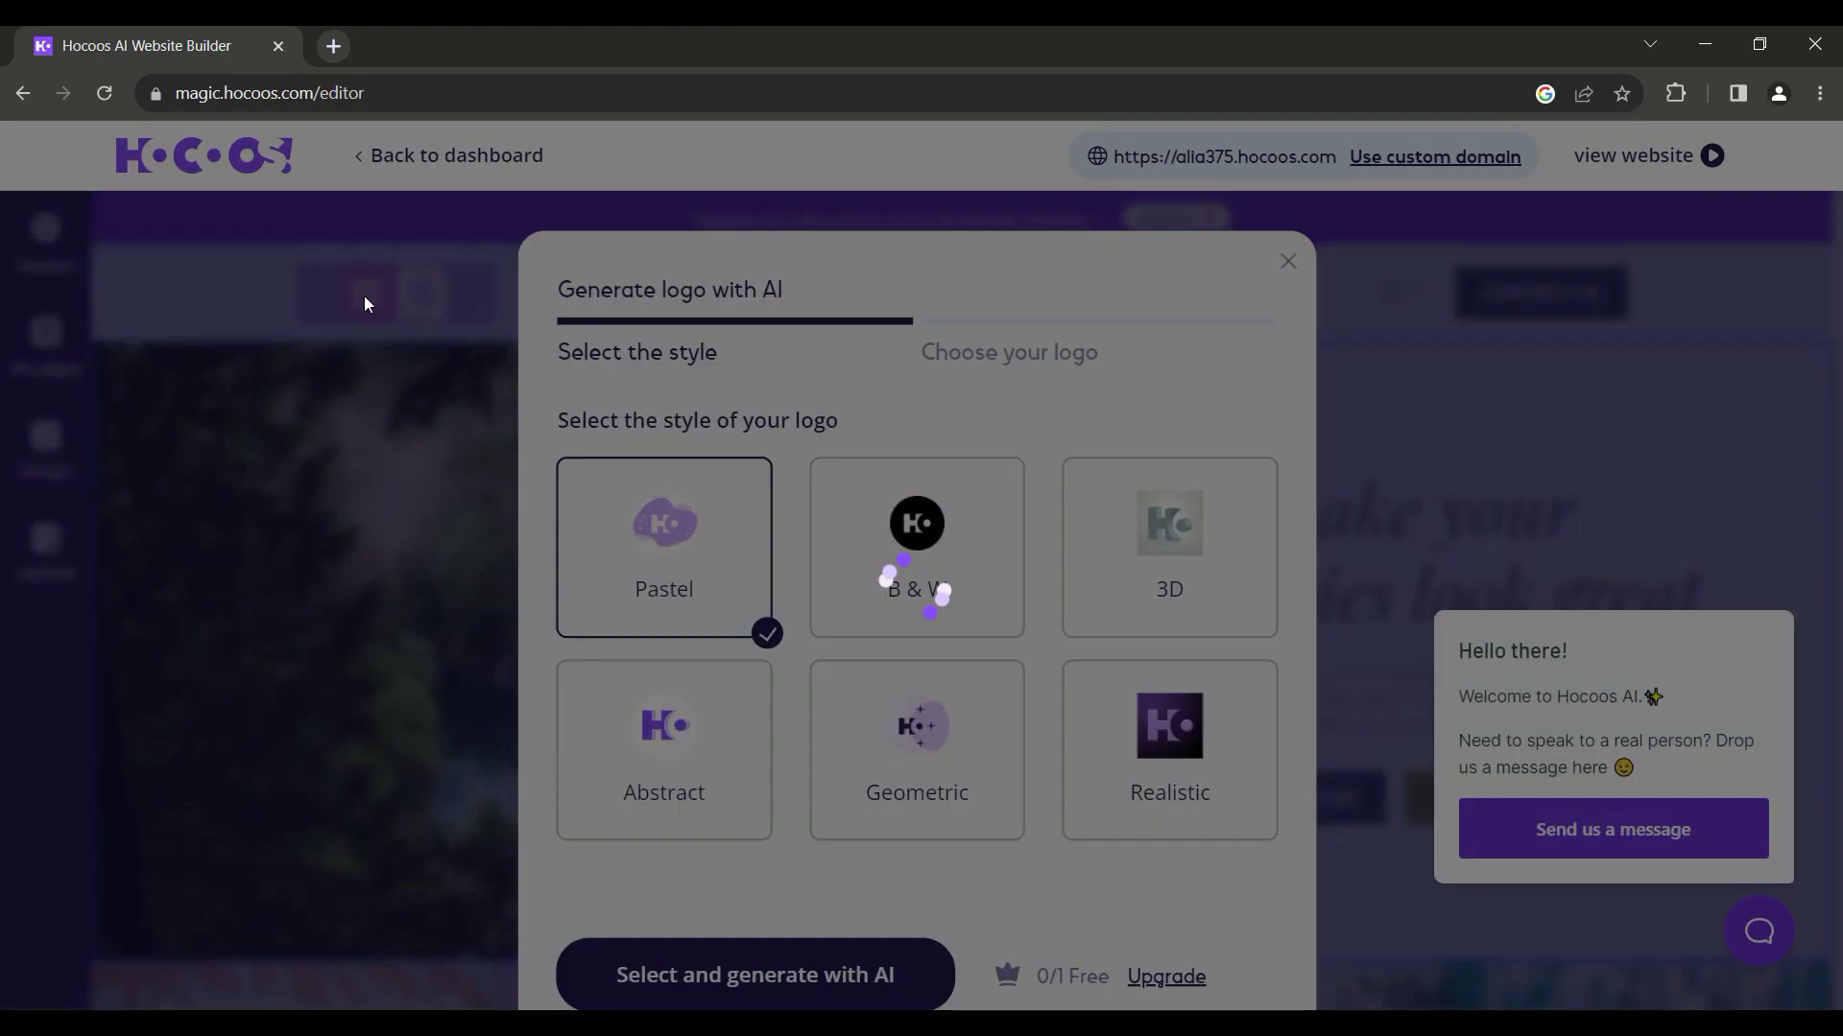
{"action": "left_click", "coordinate": [307, 586]}
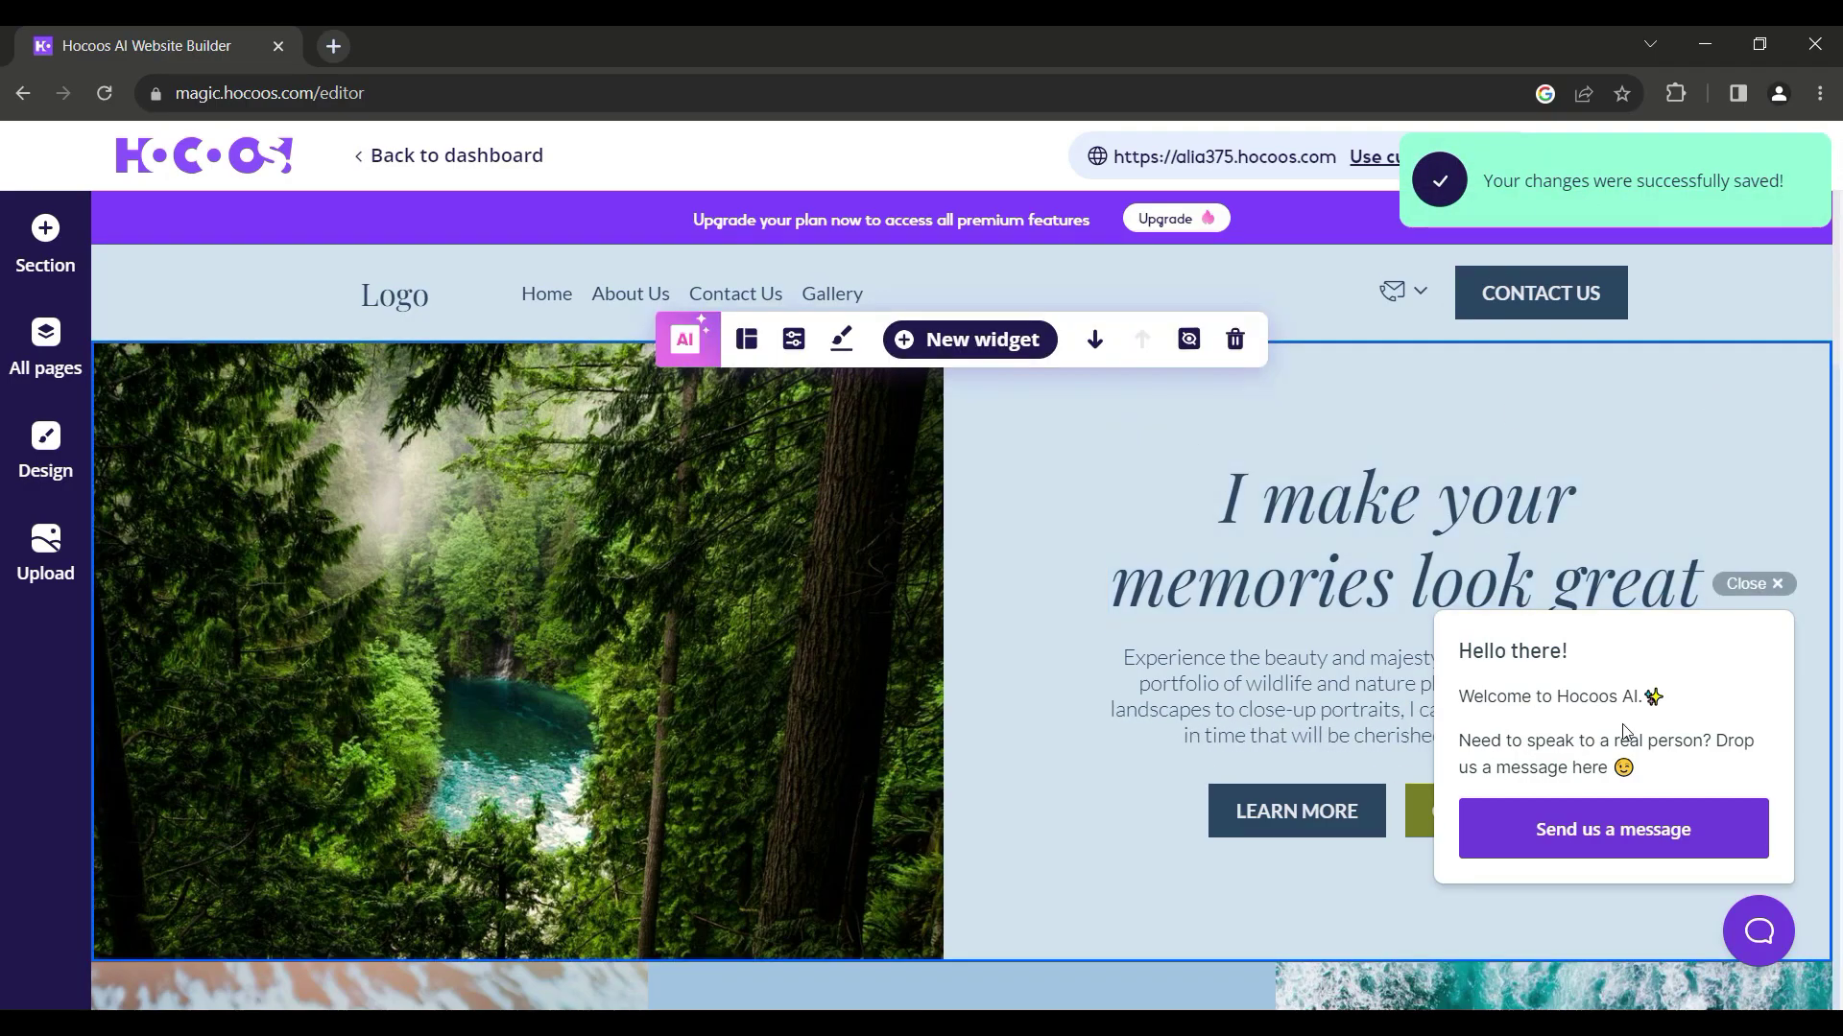
Step: Switch the site's design to a white and black colour palette
{"action": "left_click", "coordinate": [45, 451]}
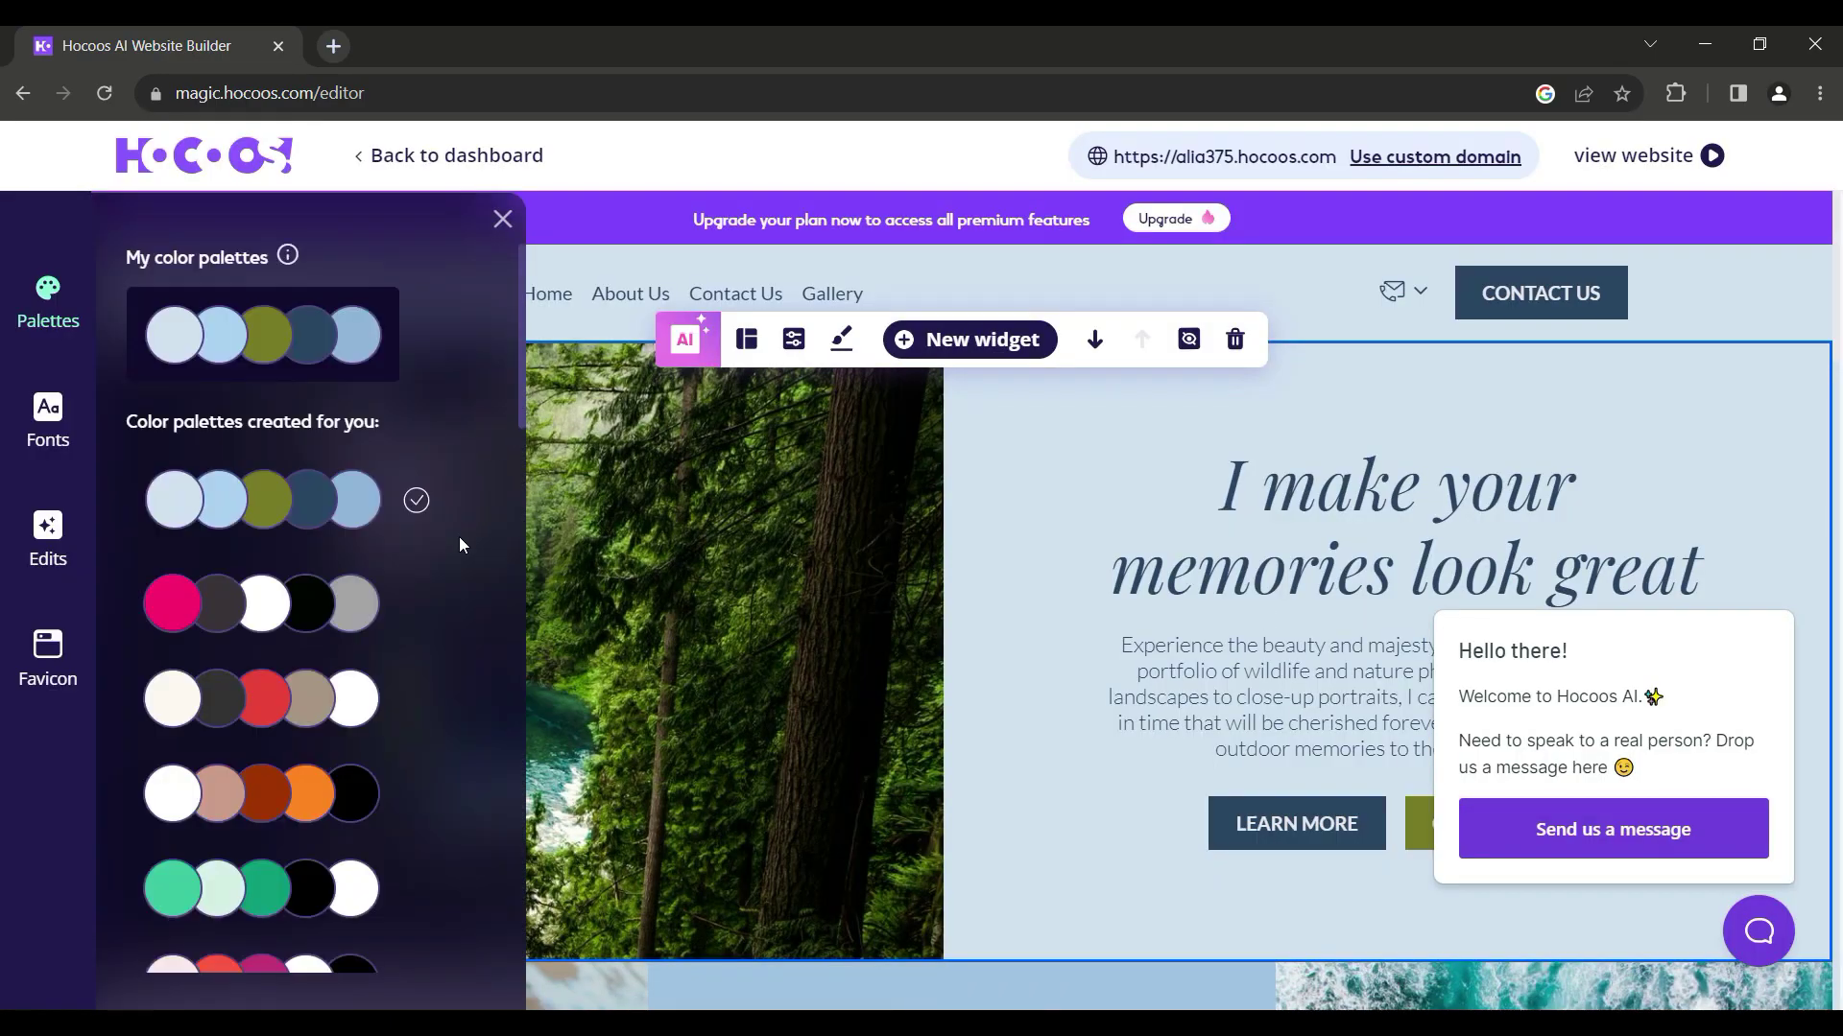
{"action": "scroll", "coordinate": [495, 486], "scroll_direction": "down", "scroll_amount": 10}
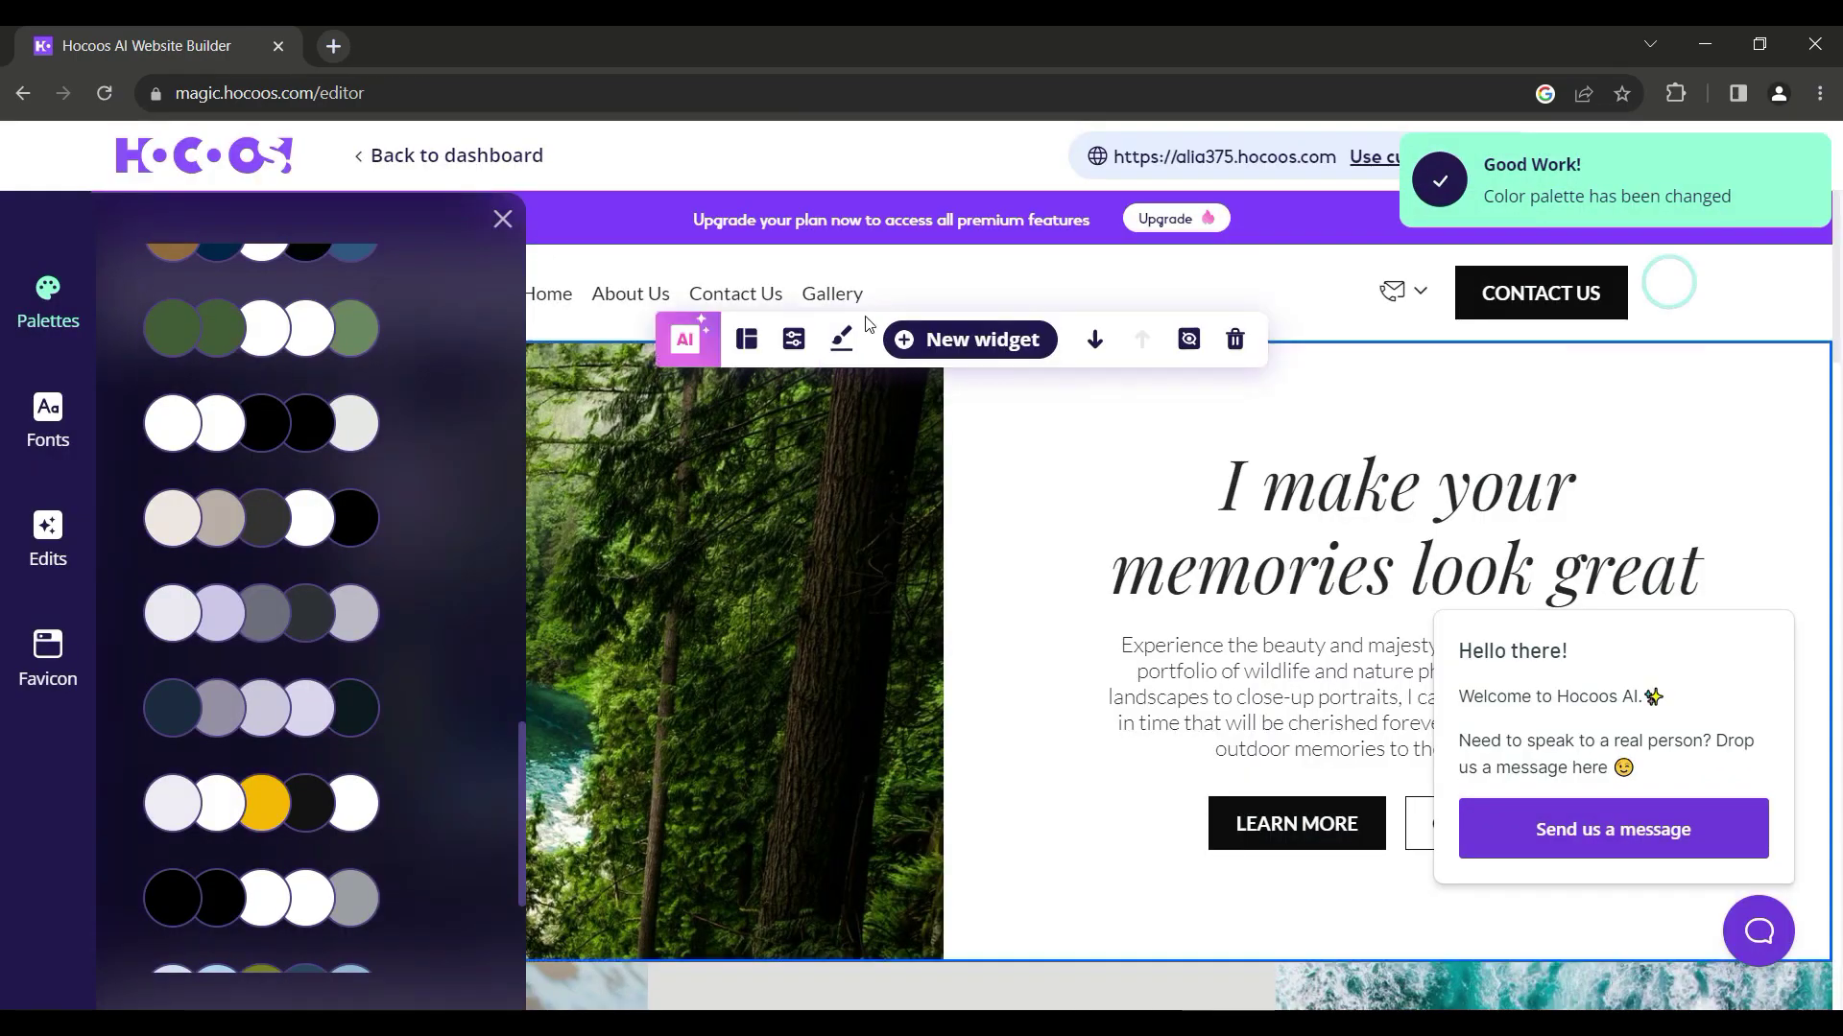
{"action": "left_click", "coordinate": [48, 537]}
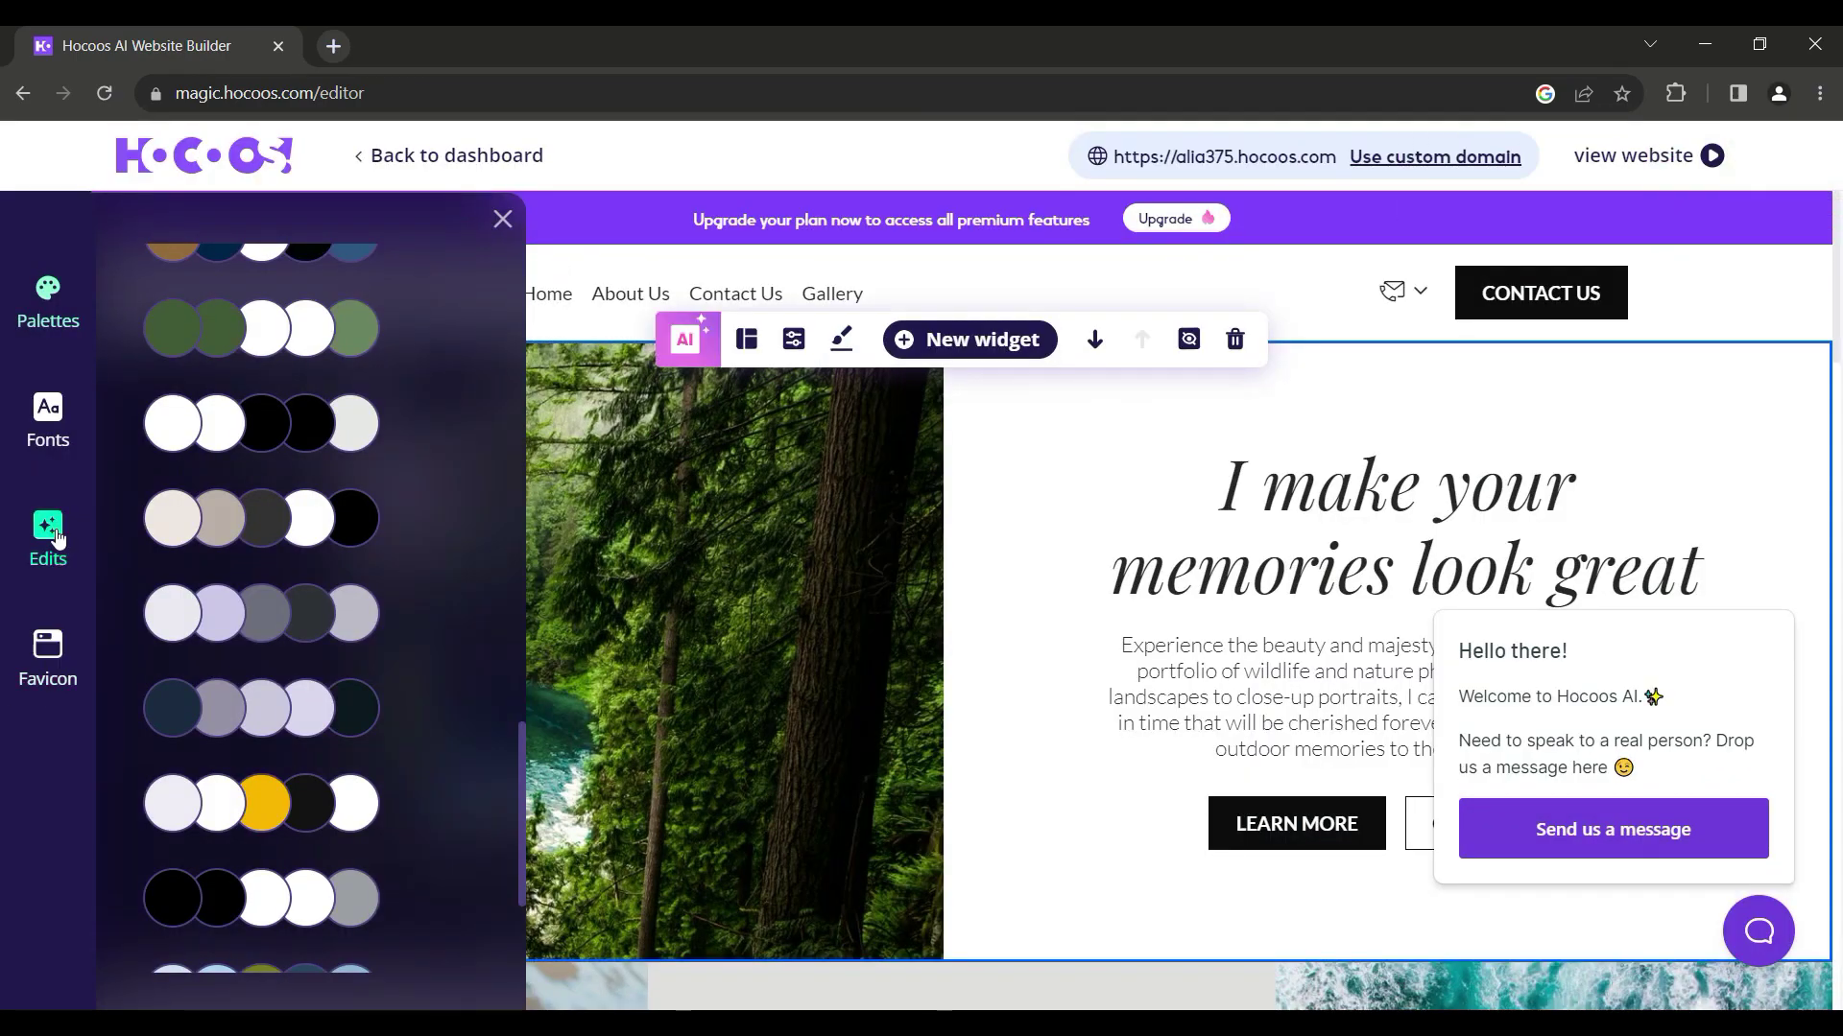
{"action": "left_click", "coordinate": [503, 219]}
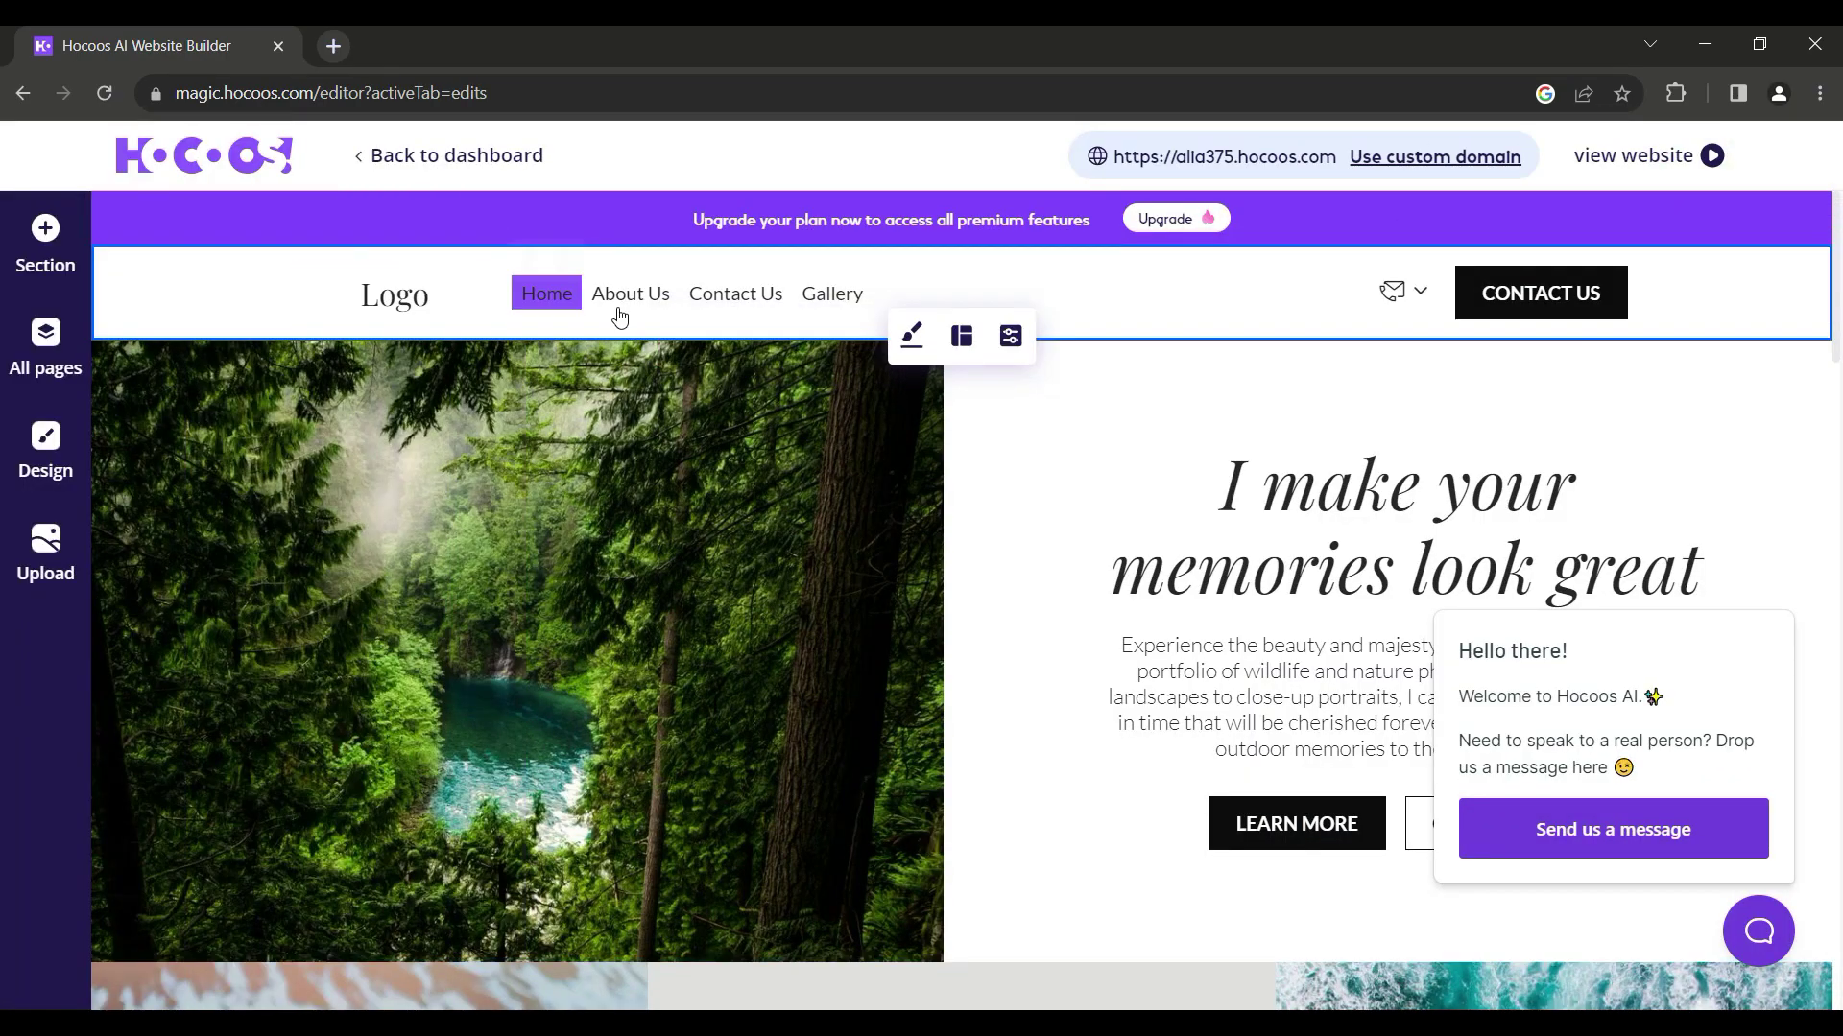
Step: Dismiss the chat popup and inspect the CONTACT NOW button text and gallery
{"action": "left_click", "coordinate": [1764, 595]}
{"action": "left_click", "coordinate": [1499, 818]}
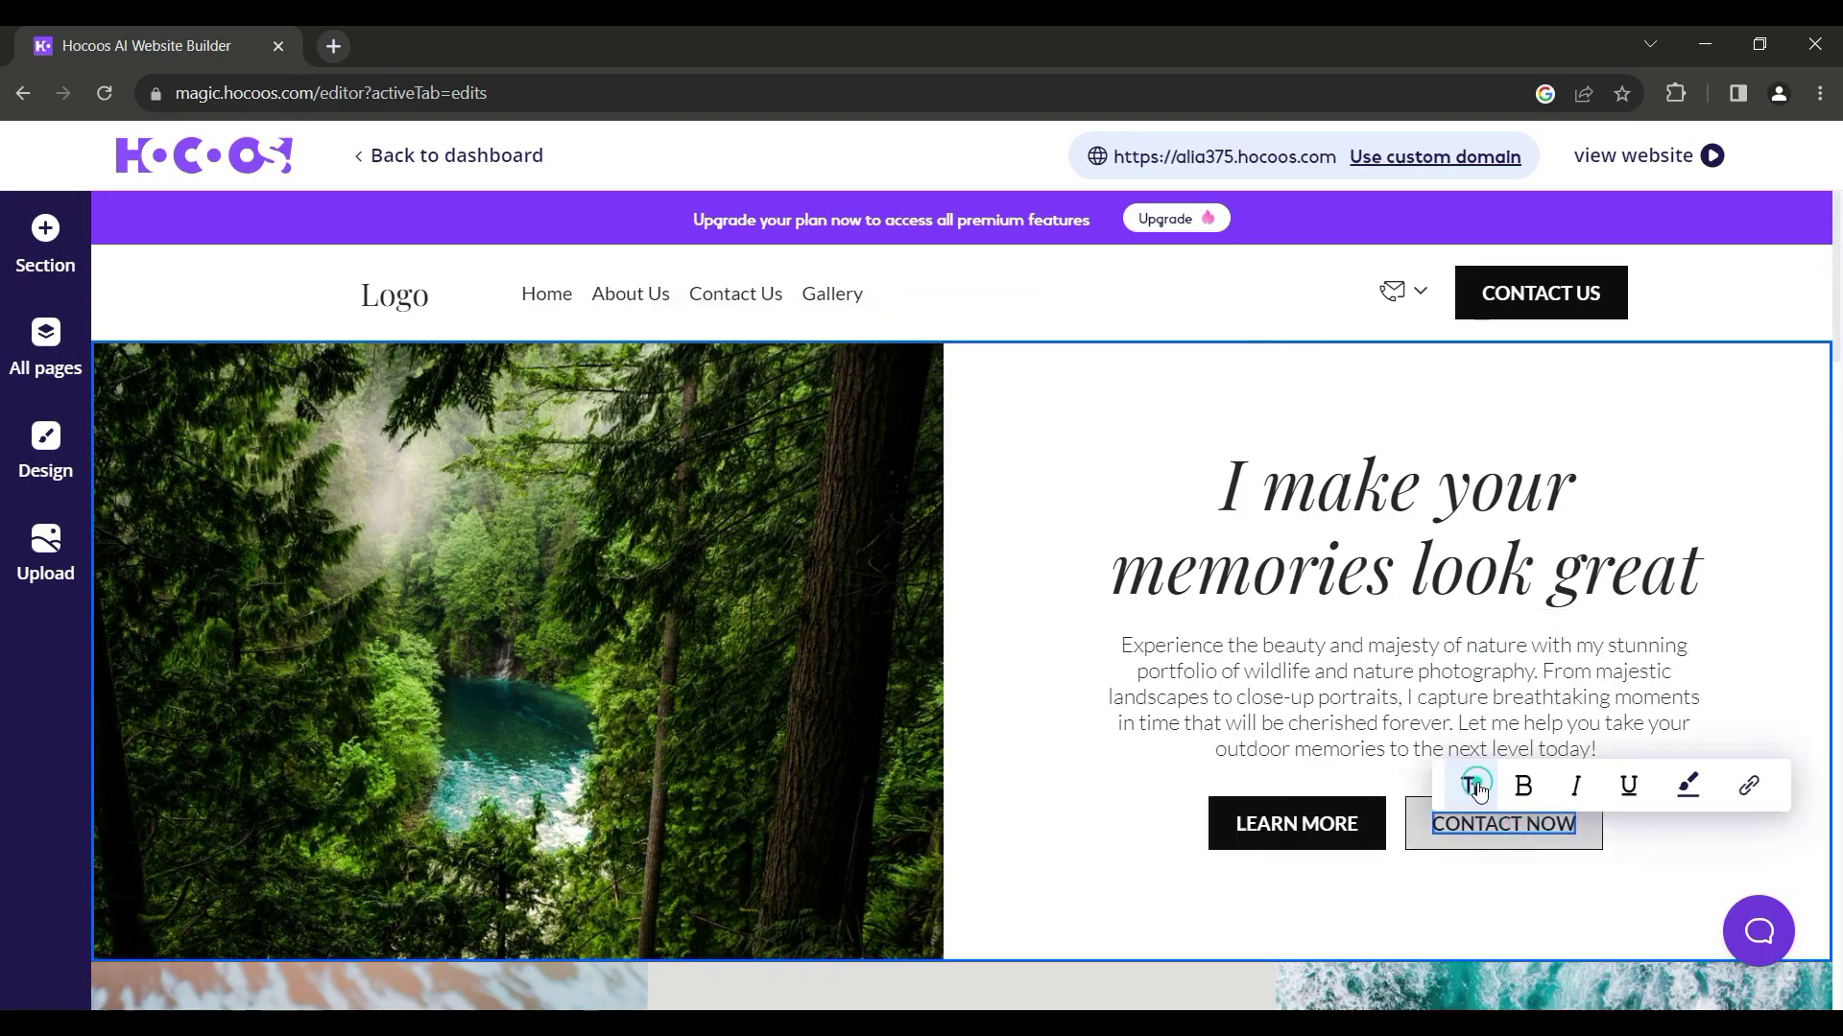
{"action": "triple_click", "coordinate": [1573, 828]}
{"action": "left_click", "coordinate": [1748, 625]}
{"action": "scroll", "coordinate": [1205, 576], "scroll_direction": "down", "scroll_amount": 10}
{"action": "scroll", "coordinate": [1204, 568], "scroll_direction": "up", "scroll_amount": 8}
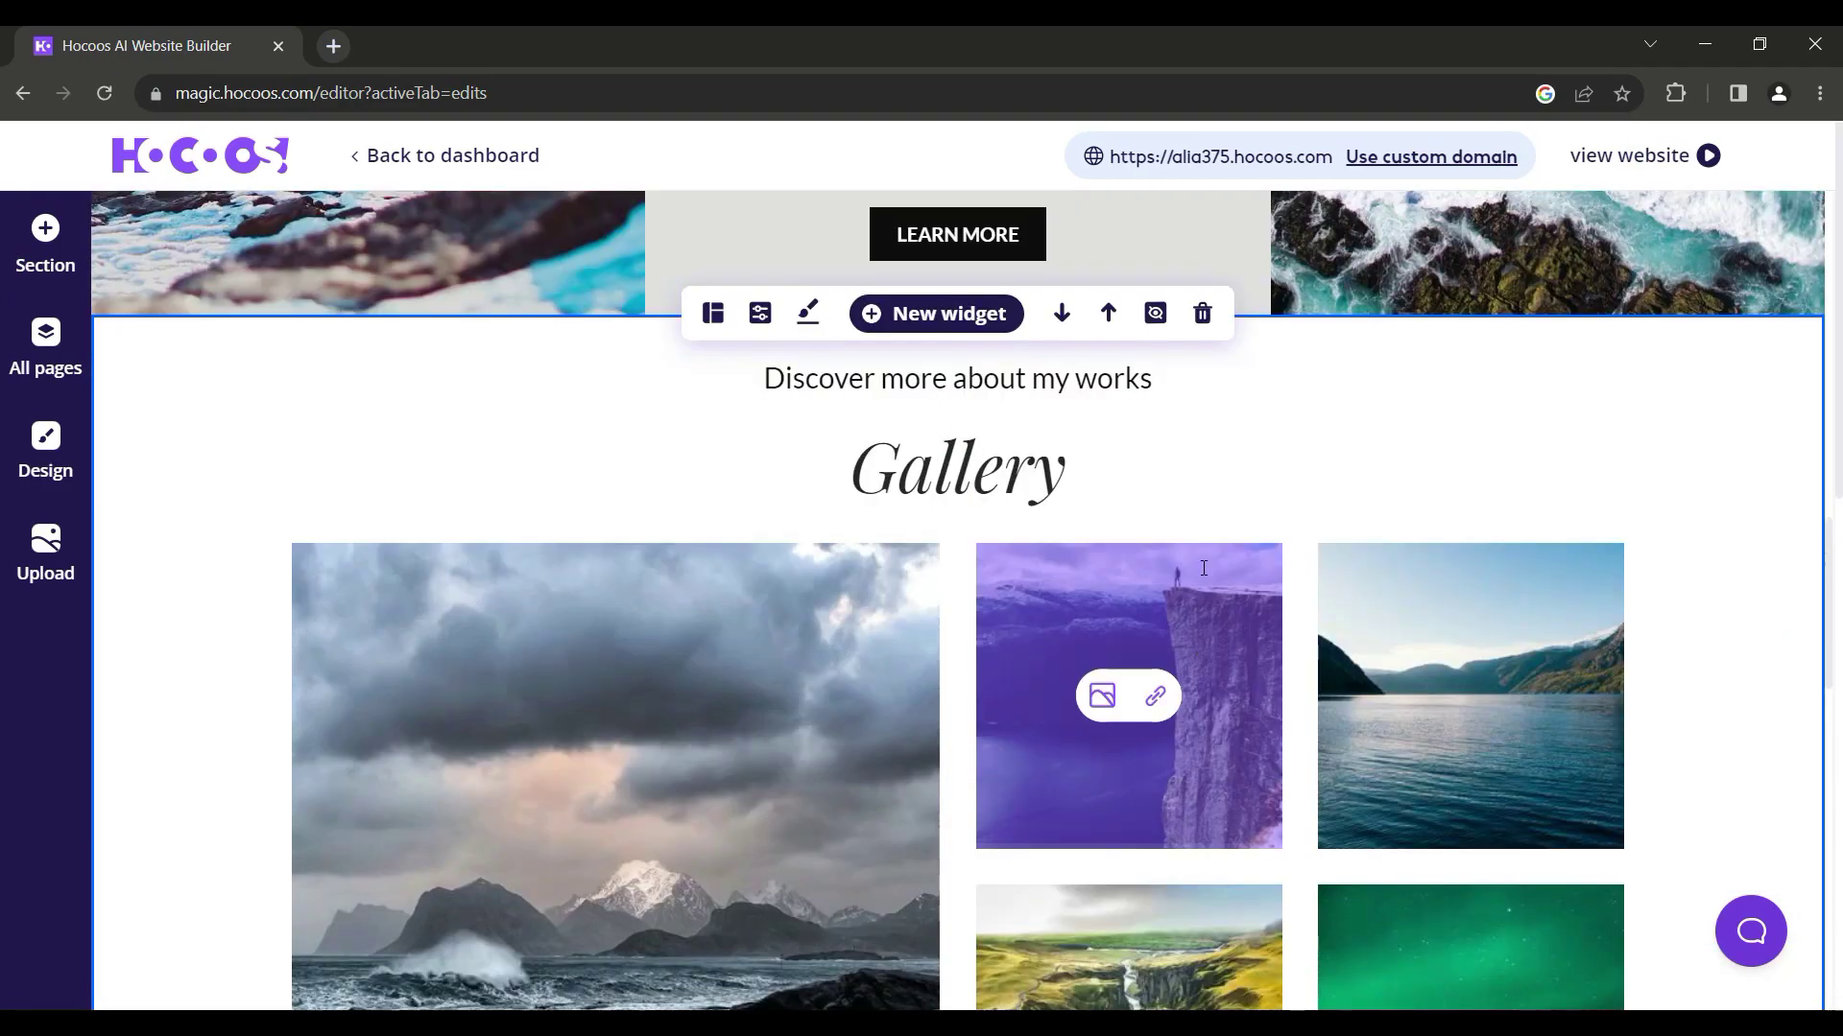
{"action": "scroll", "coordinate": [1203, 568], "scroll_direction": "up", "scroll_amount": 5}
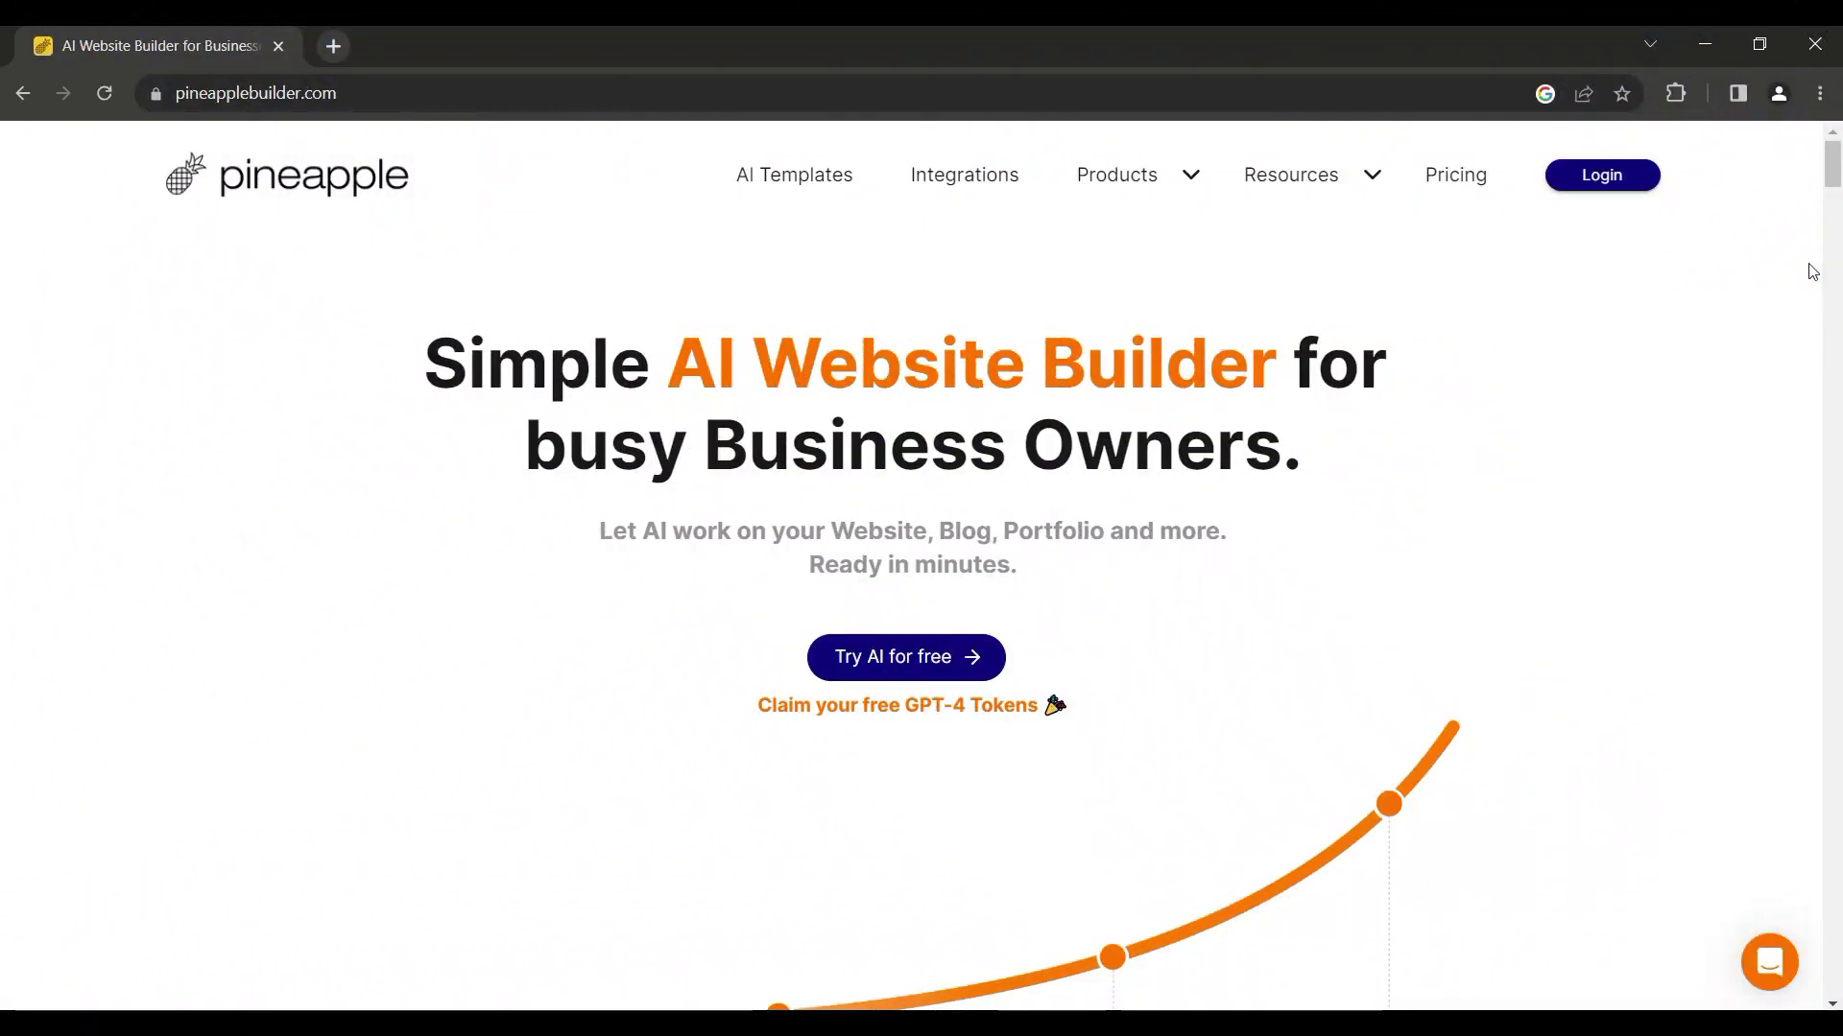
Step: Start Pineapple's AI builder and scroll the templates down to the Malia card
{"action": "scroll", "coordinate": [1812, 272], "scroll_direction": "down", "scroll_amount": 10}
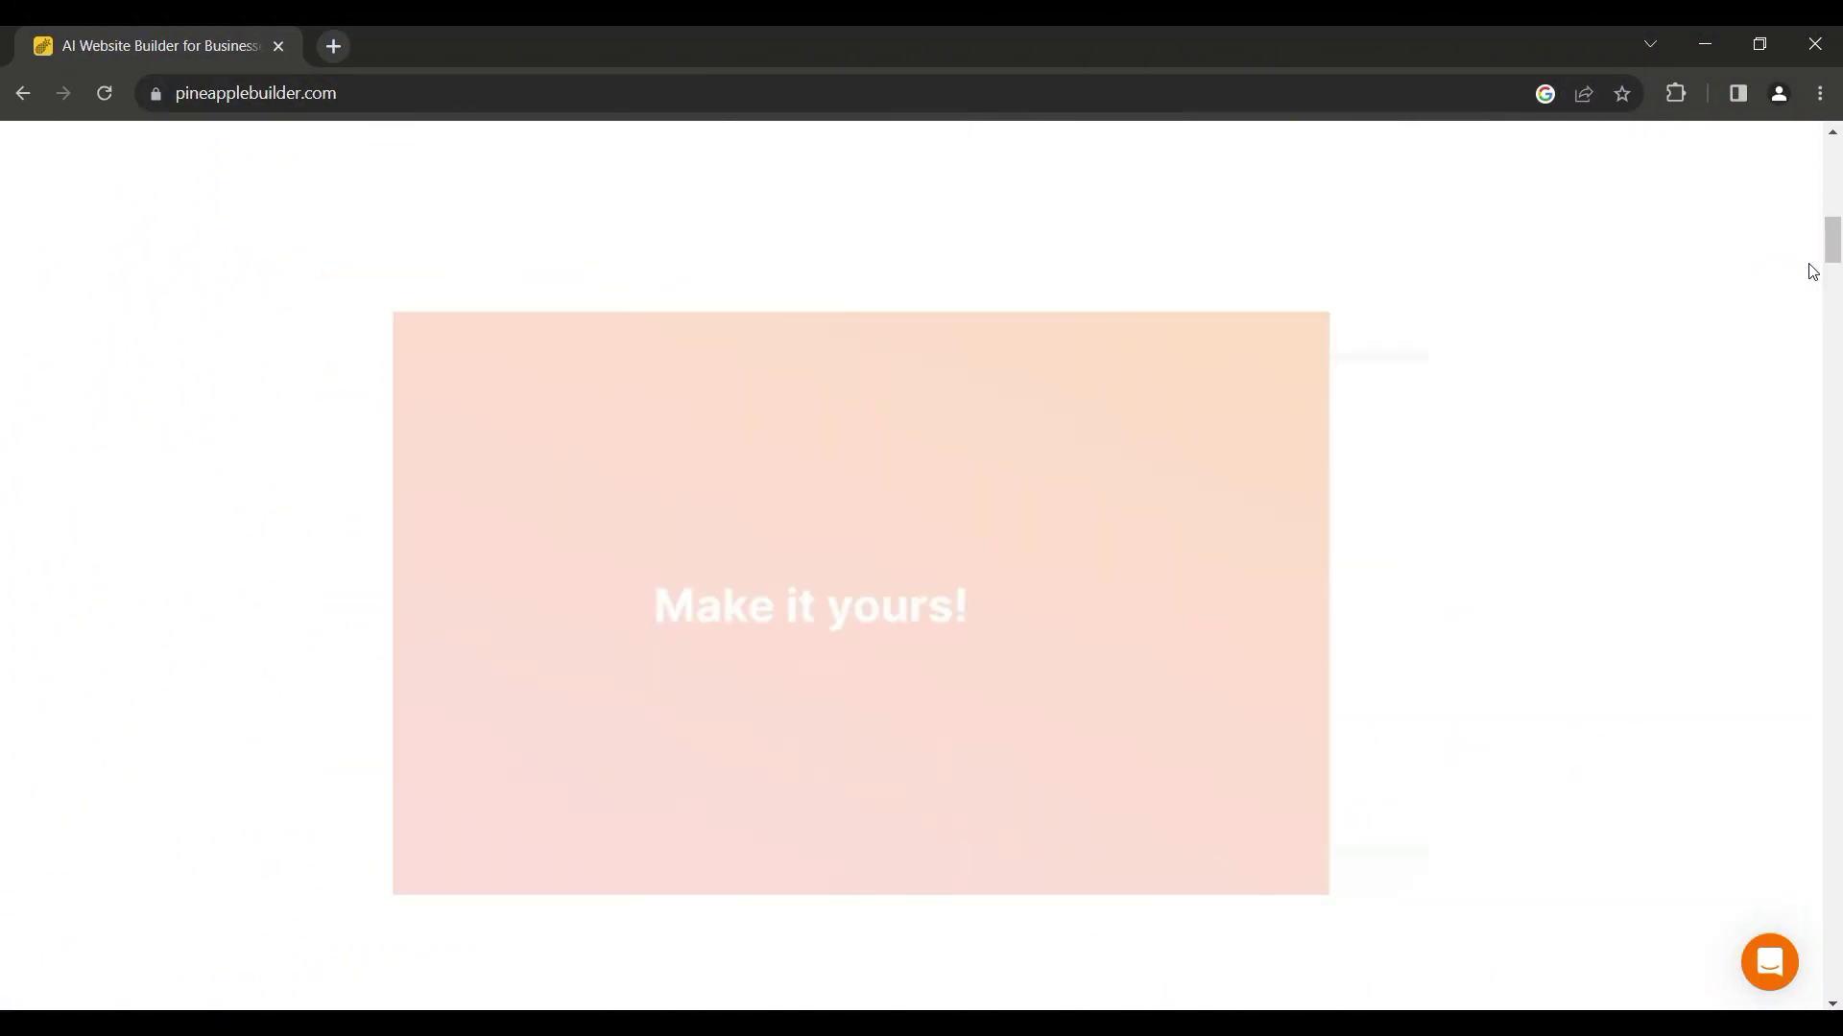
{"action": "scroll", "coordinate": [1812, 272], "scroll_direction": "down", "scroll_amount": 5}
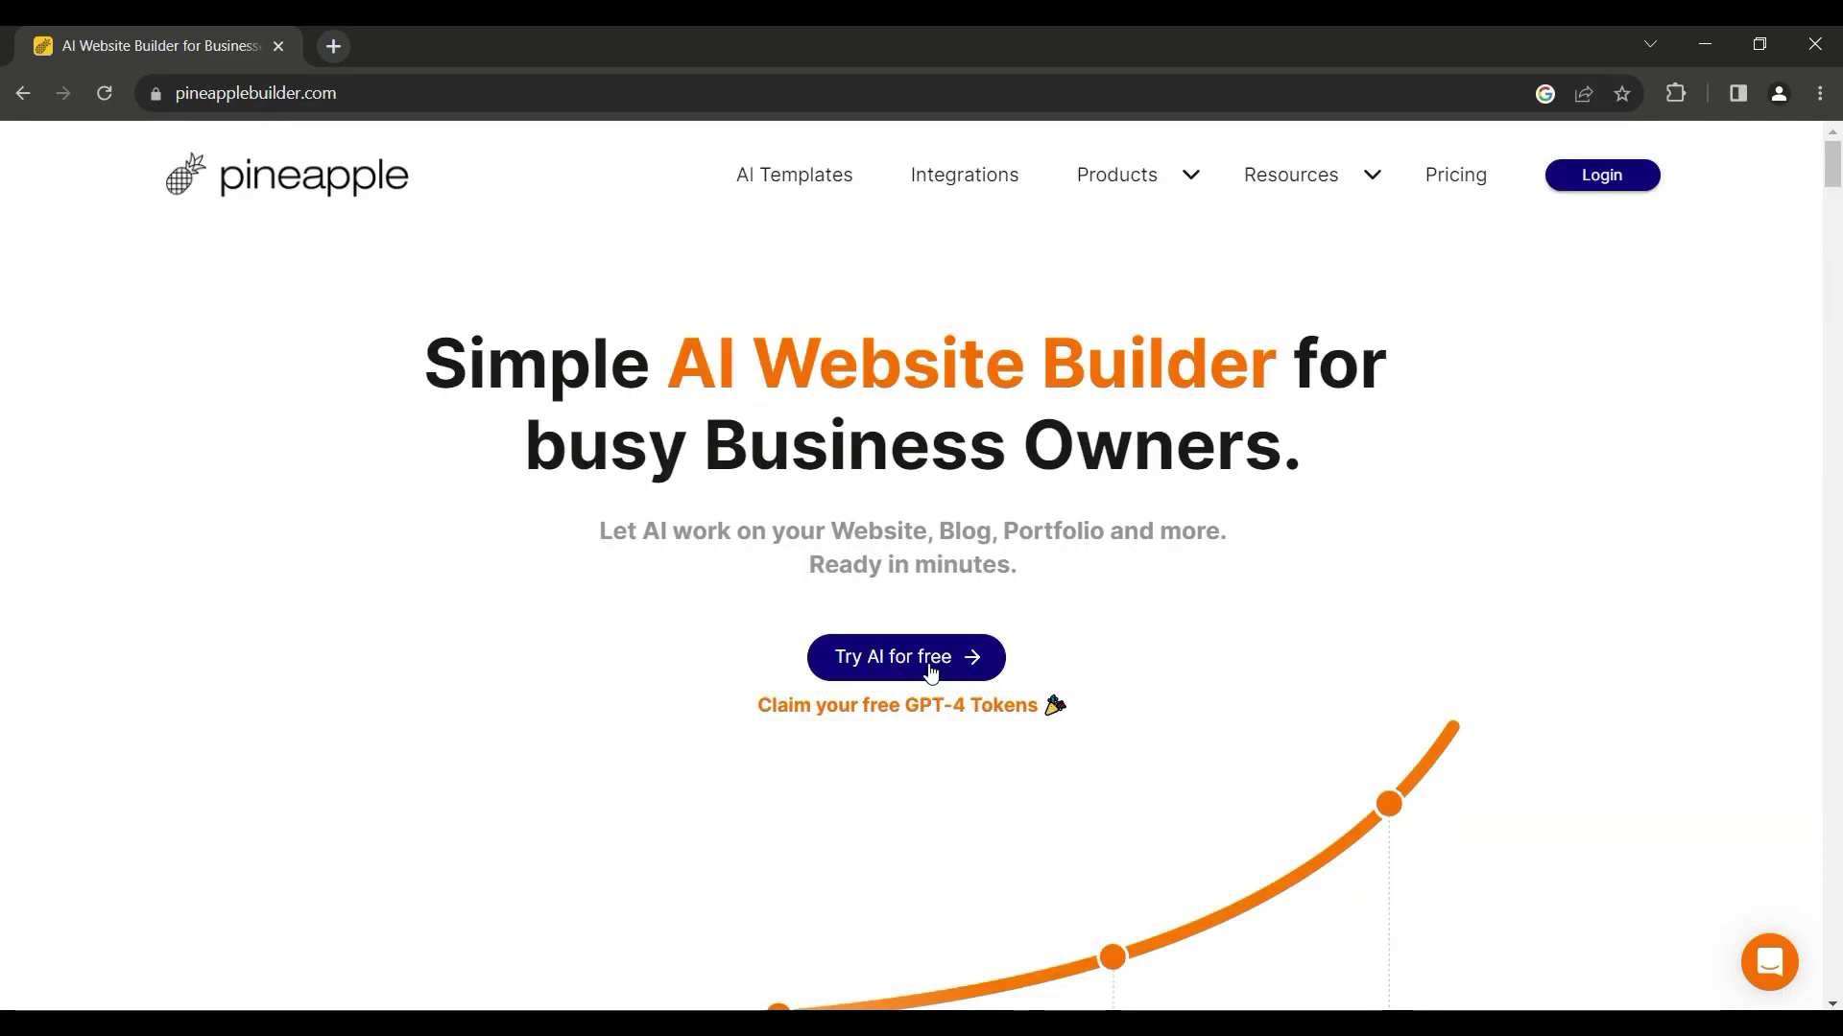
{"action": "left_click", "coordinate": [938, 662]}
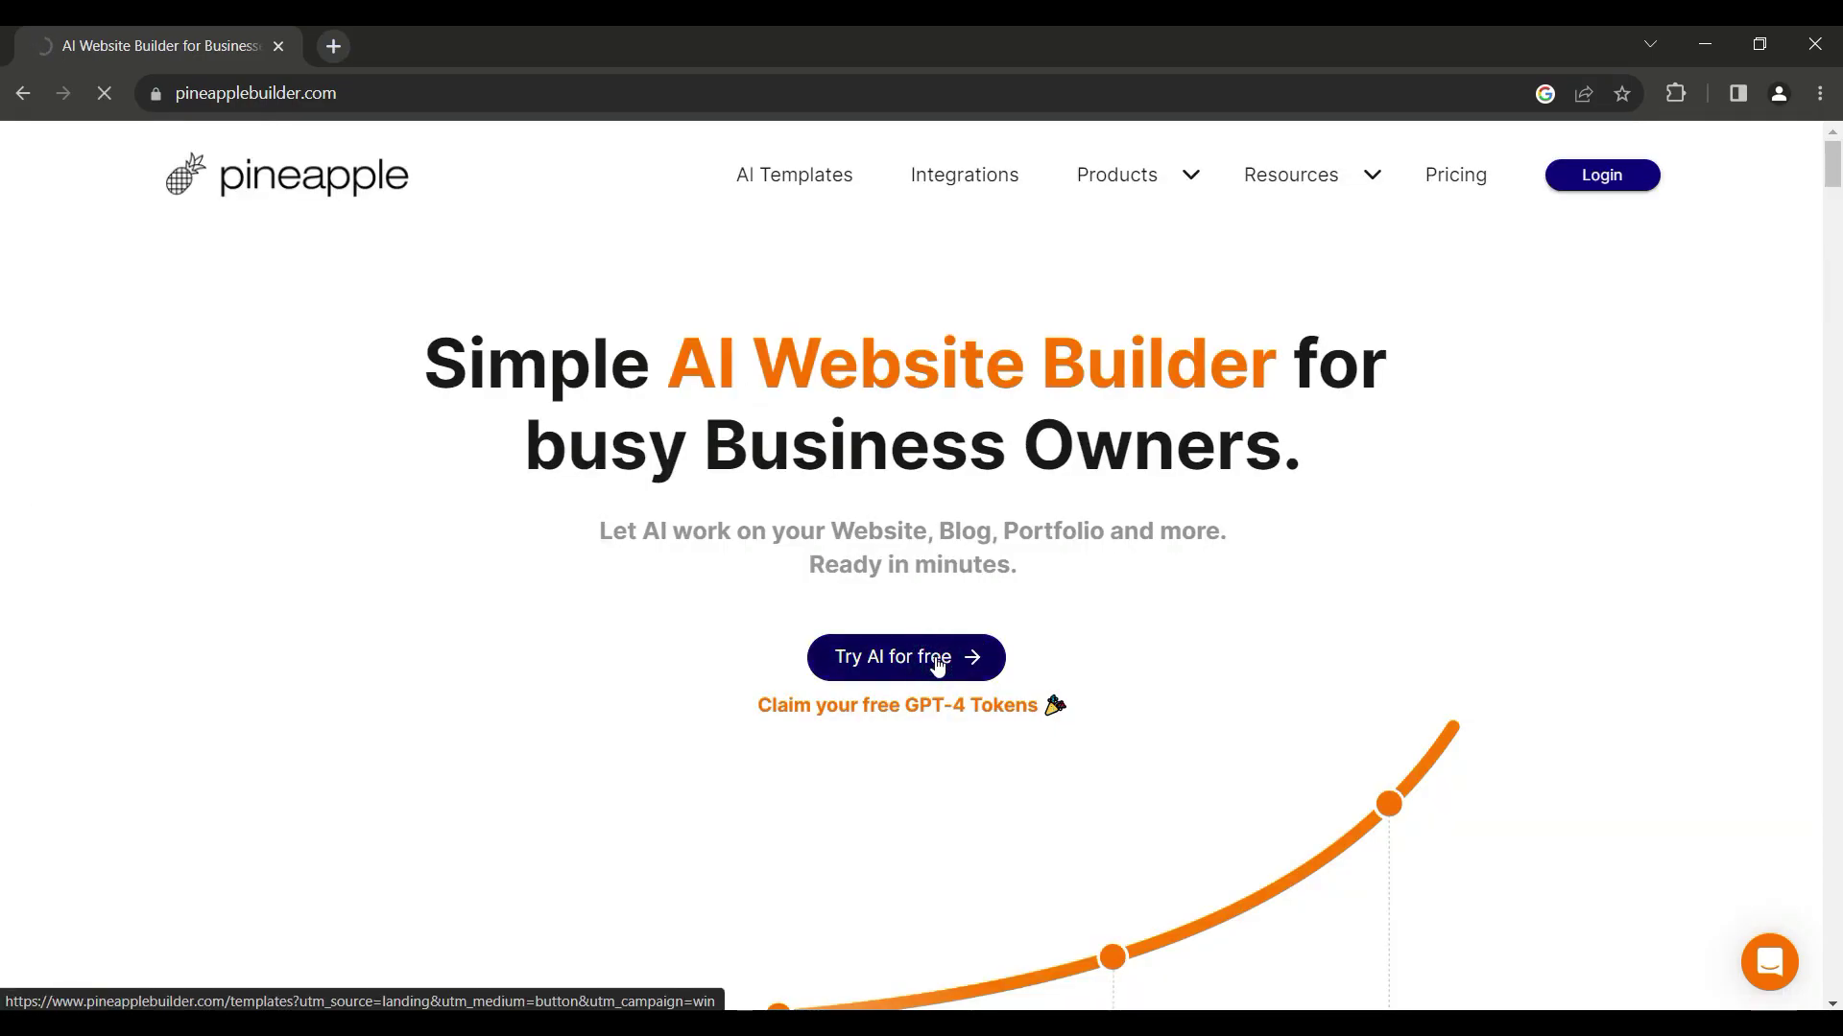
{"action": "scroll", "coordinate": [3, 441], "scroll_direction": "down", "scroll_amount": 3}
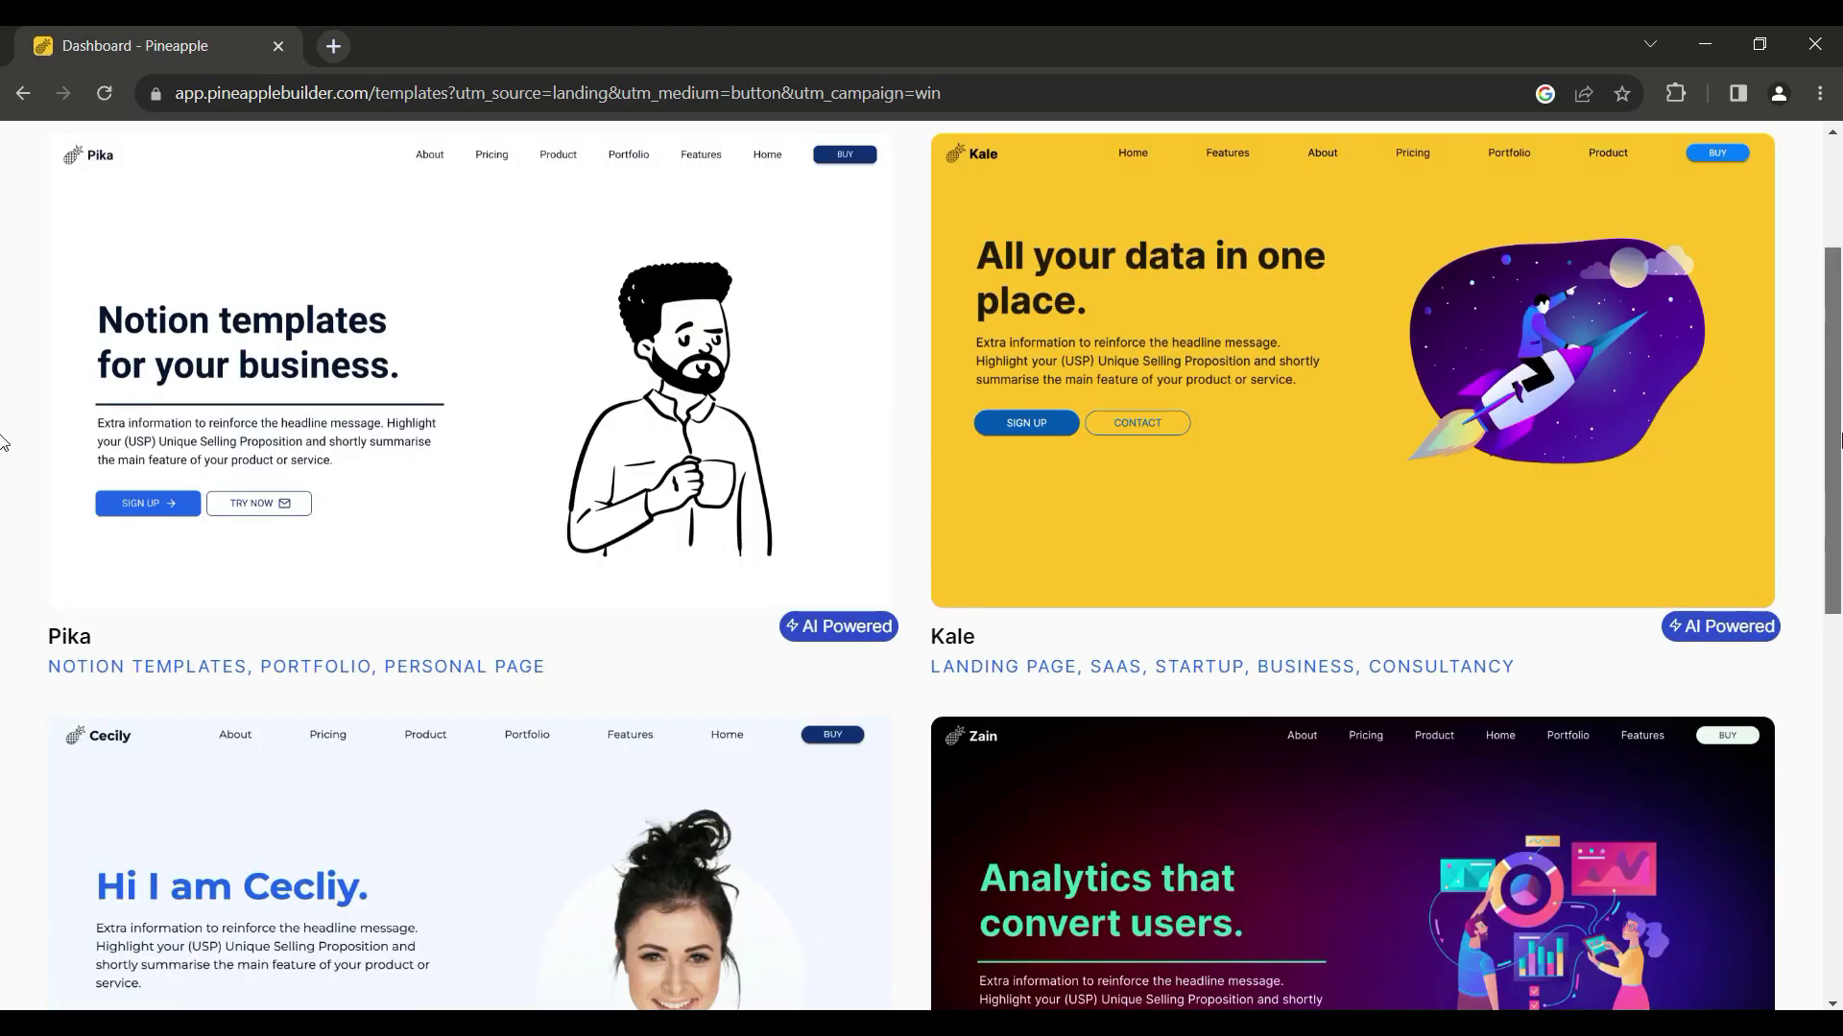
{"action": "scroll", "coordinate": [3, 441], "scroll_direction": "down", "scroll_amount": 10}
{"action": "mouse_move", "coordinate": [568, 733]}
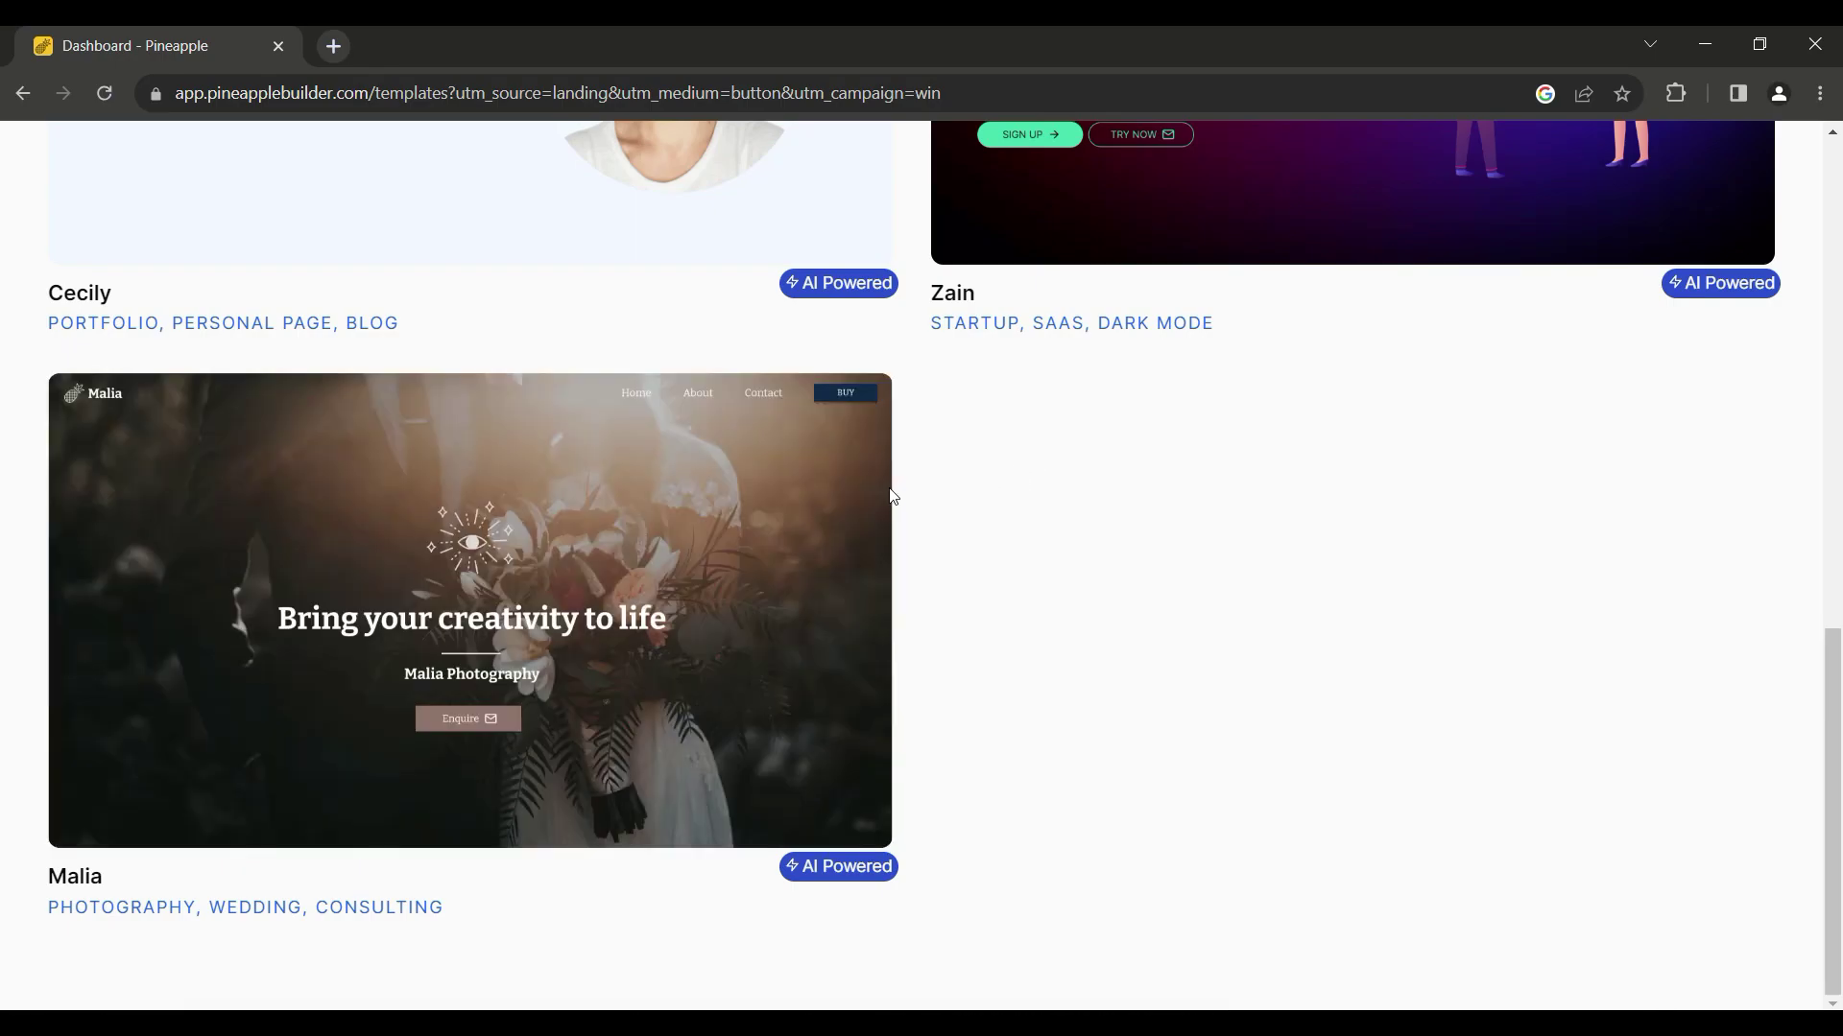
Step: Customise the Malia template and begin typing the business description 'Leva'
{"action": "left_click", "coordinate": [501, 630]}
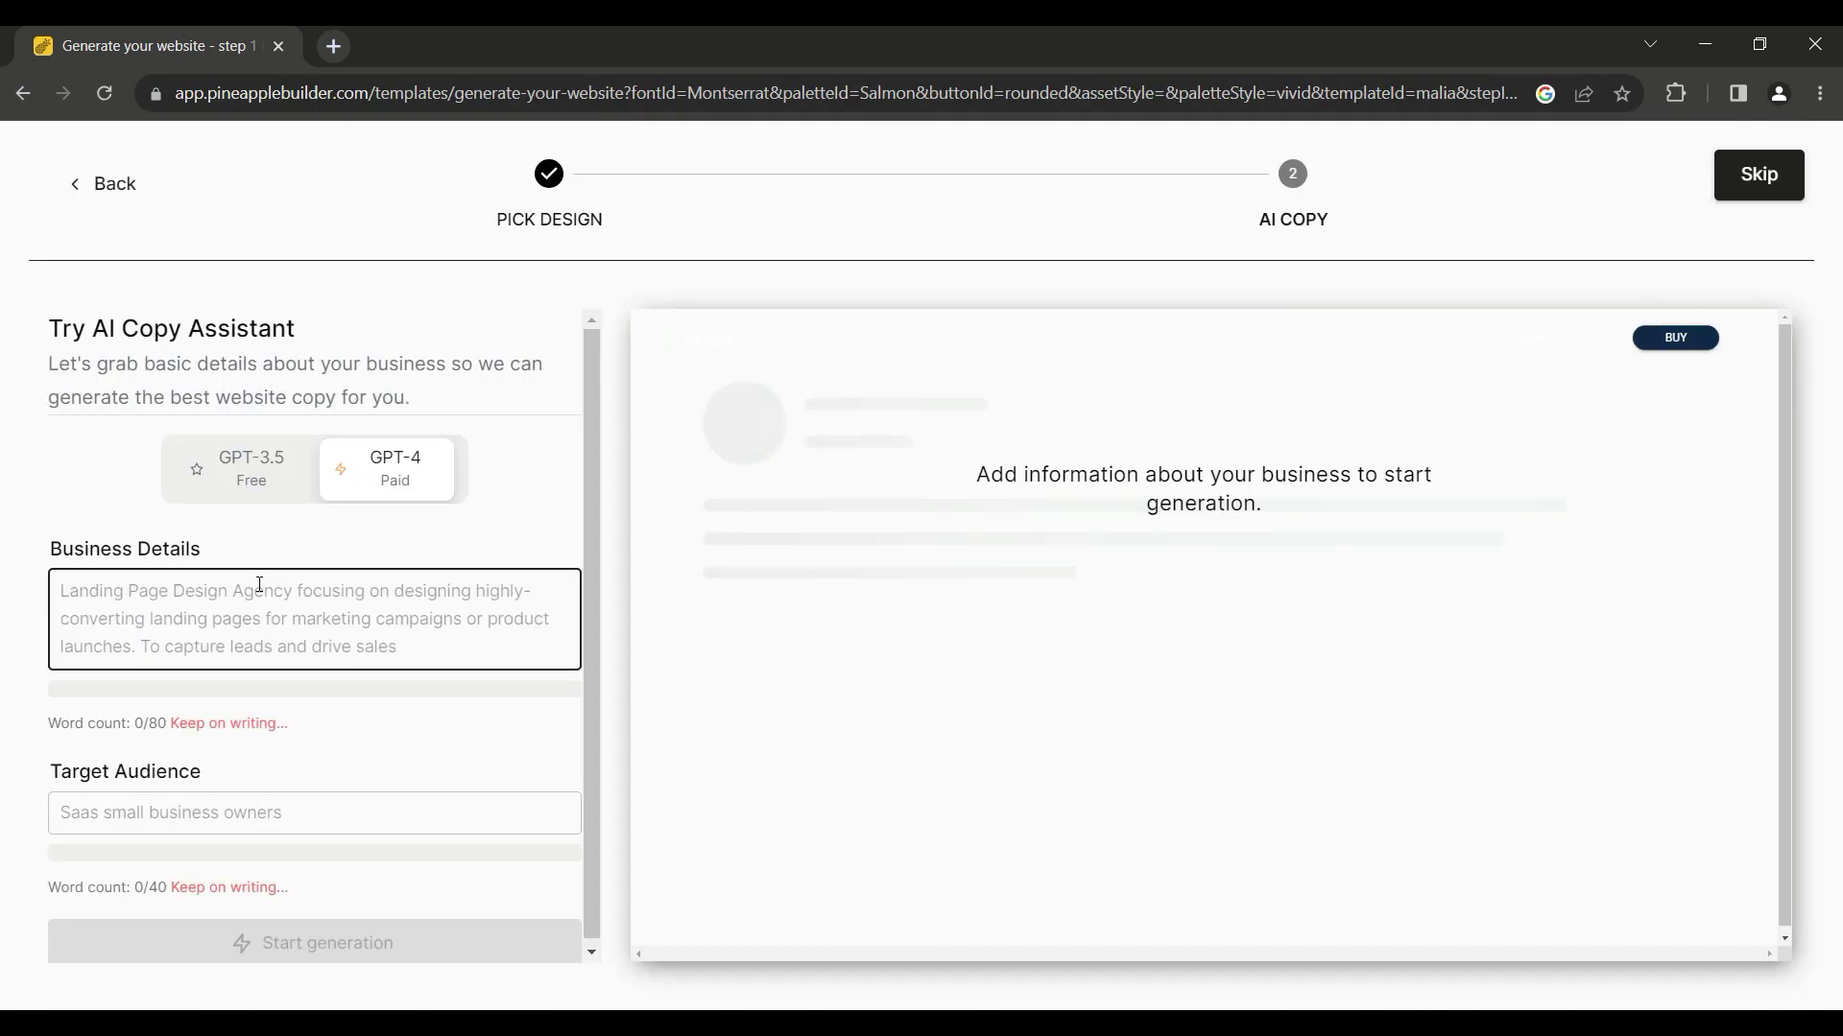
{"action": "type", "text": "Levart_Photographer focus on the creation of inovative images"}
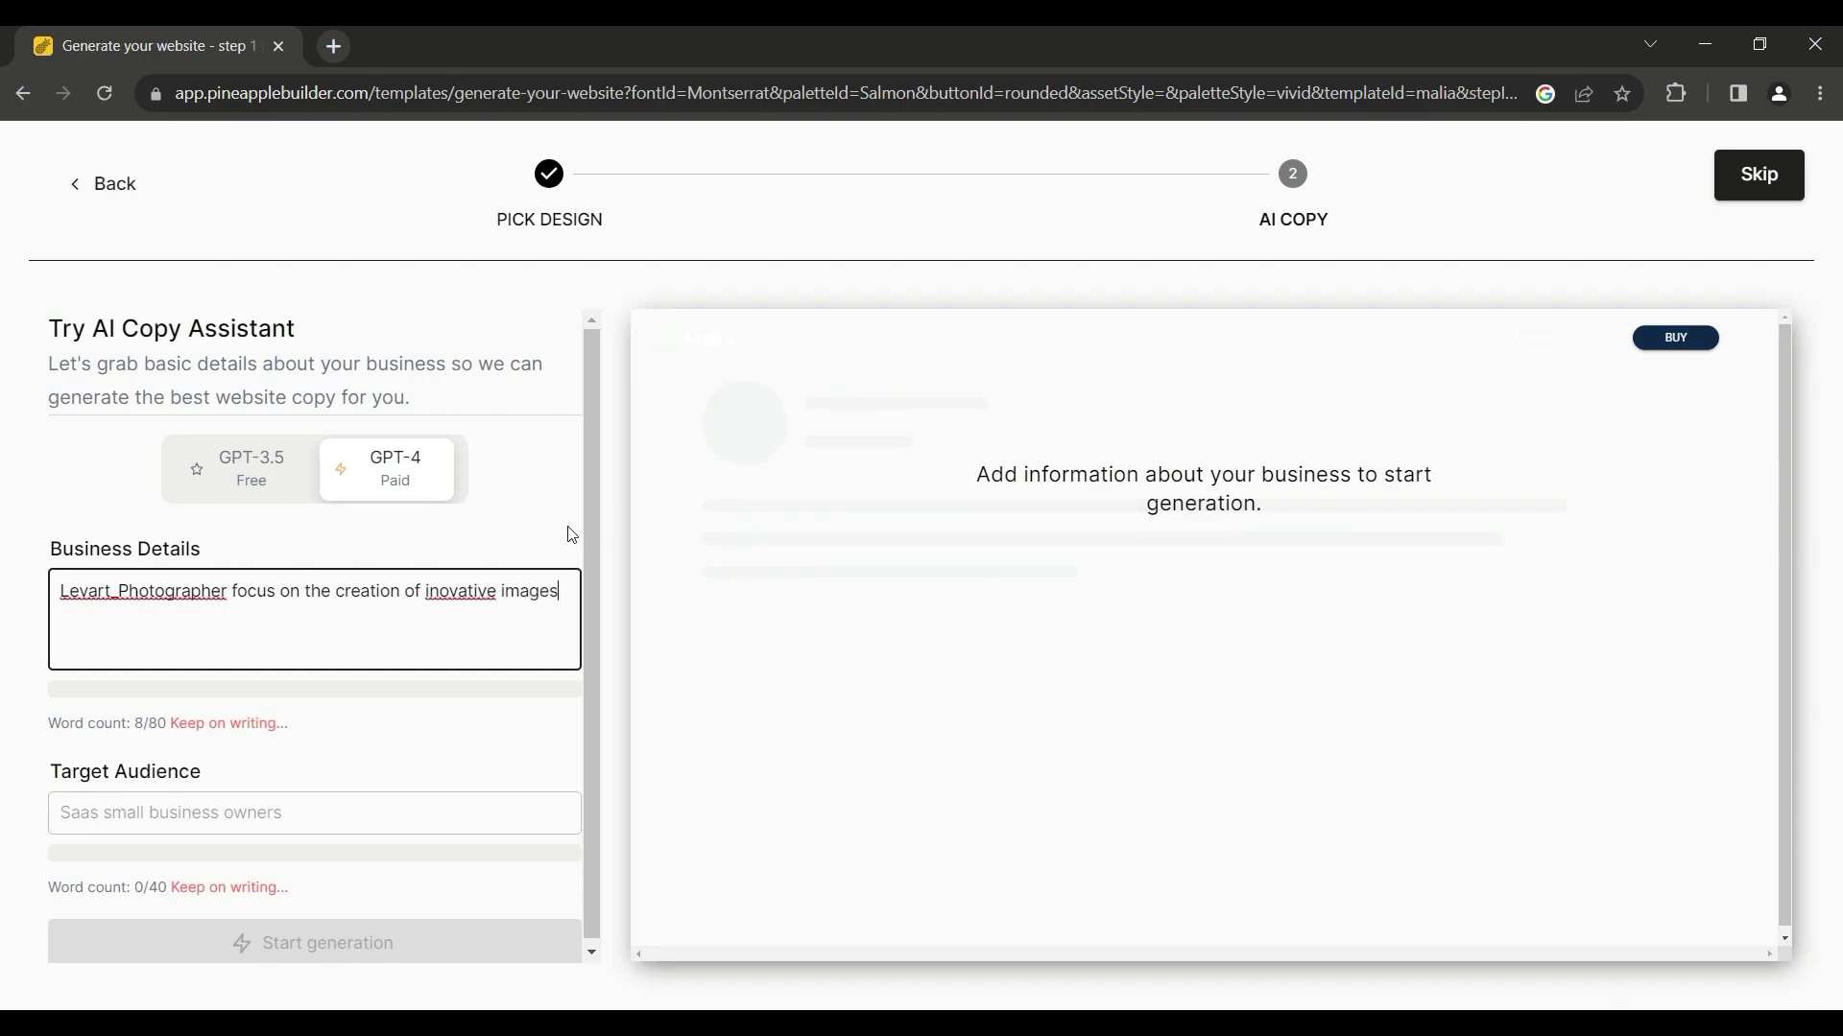
Step: Set the target audience to small startup photographers and start generating the copy
{"action": "left_click", "coordinate": [257, 800]}
{"action": "type", "text": "small startup photographers"}
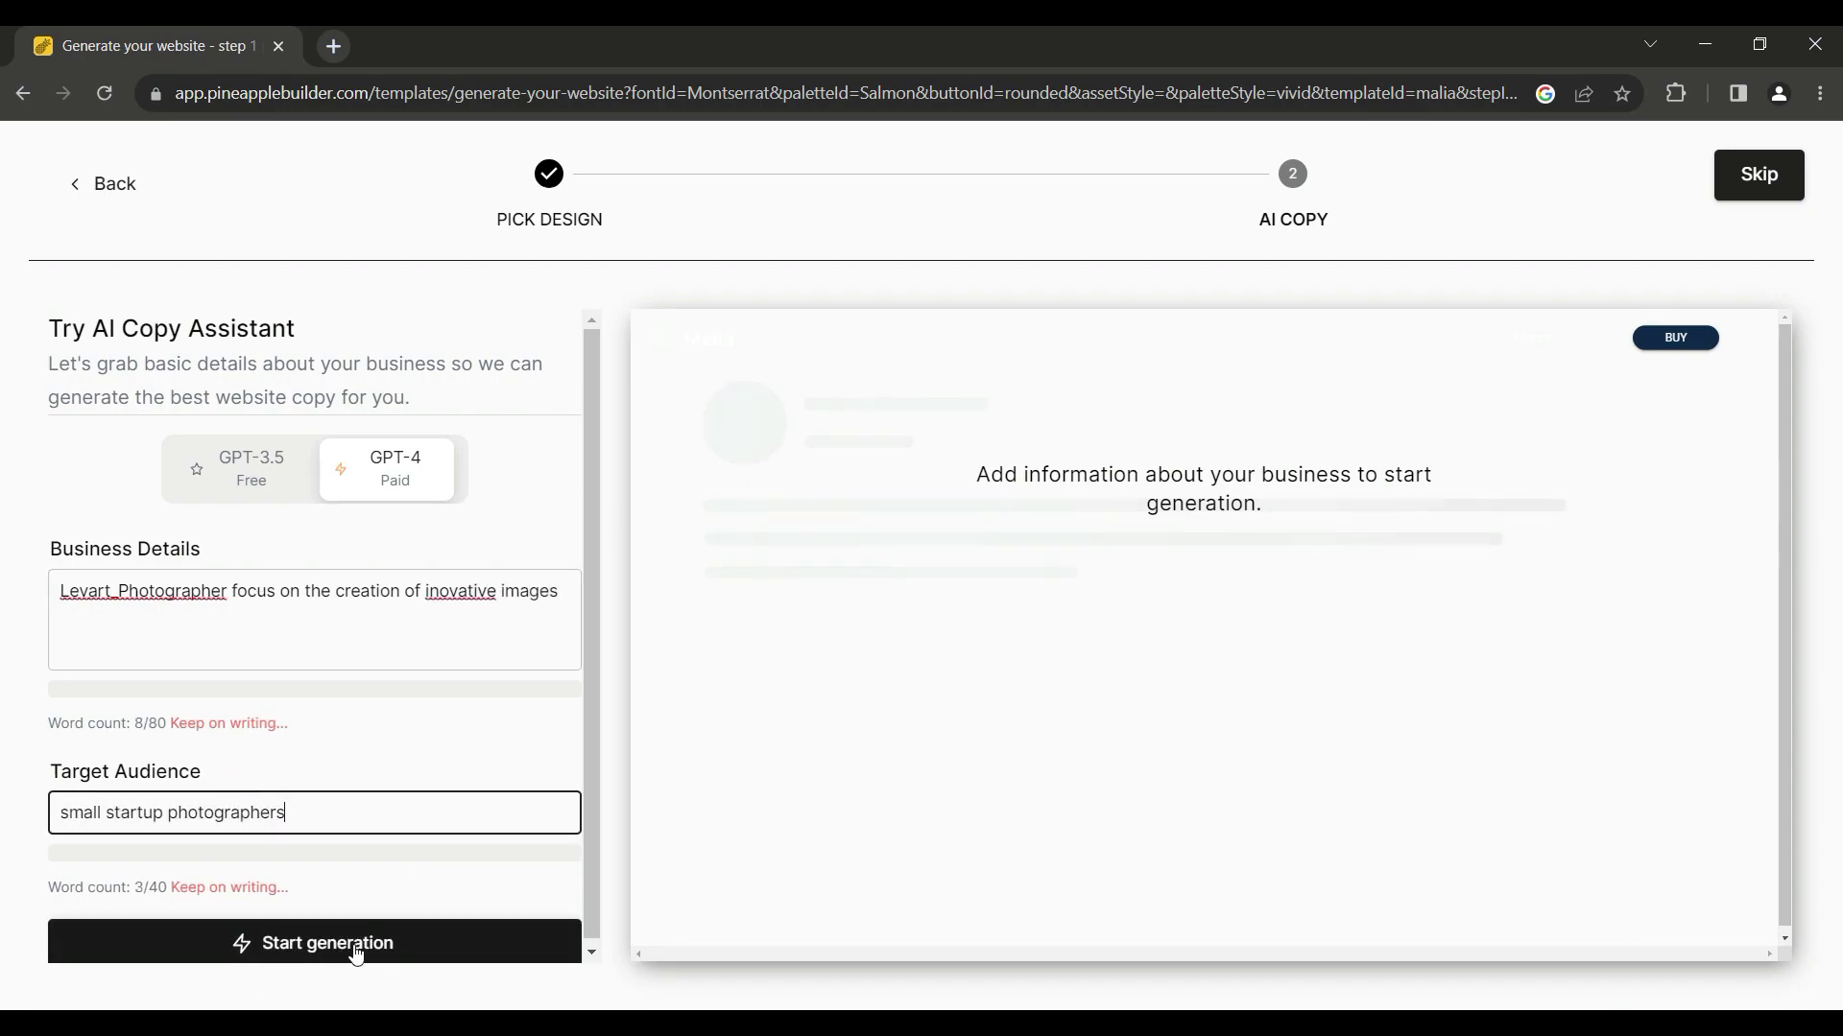
{"action": "left_click", "coordinate": [353, 944]}
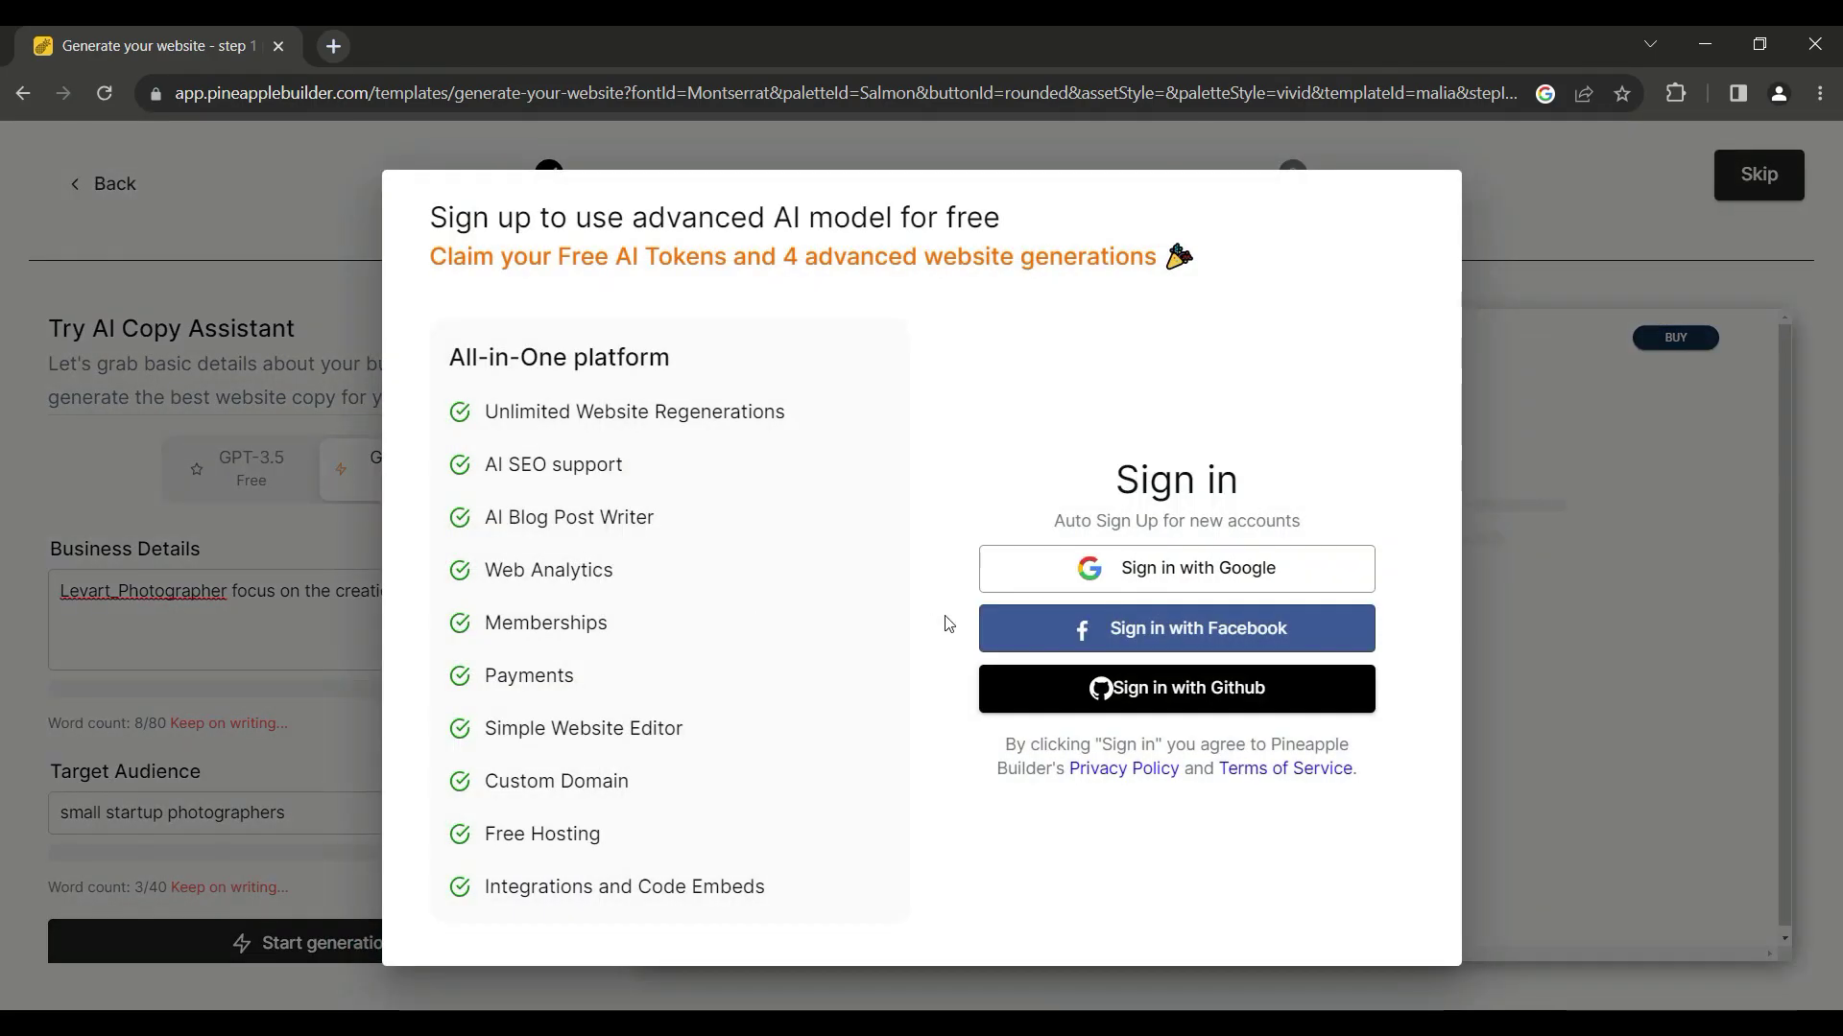
Step: Sign in with Google and create the 'Levart Photographer' company workspace
{"action": "left_click", "coordinate": [1208, 568]}
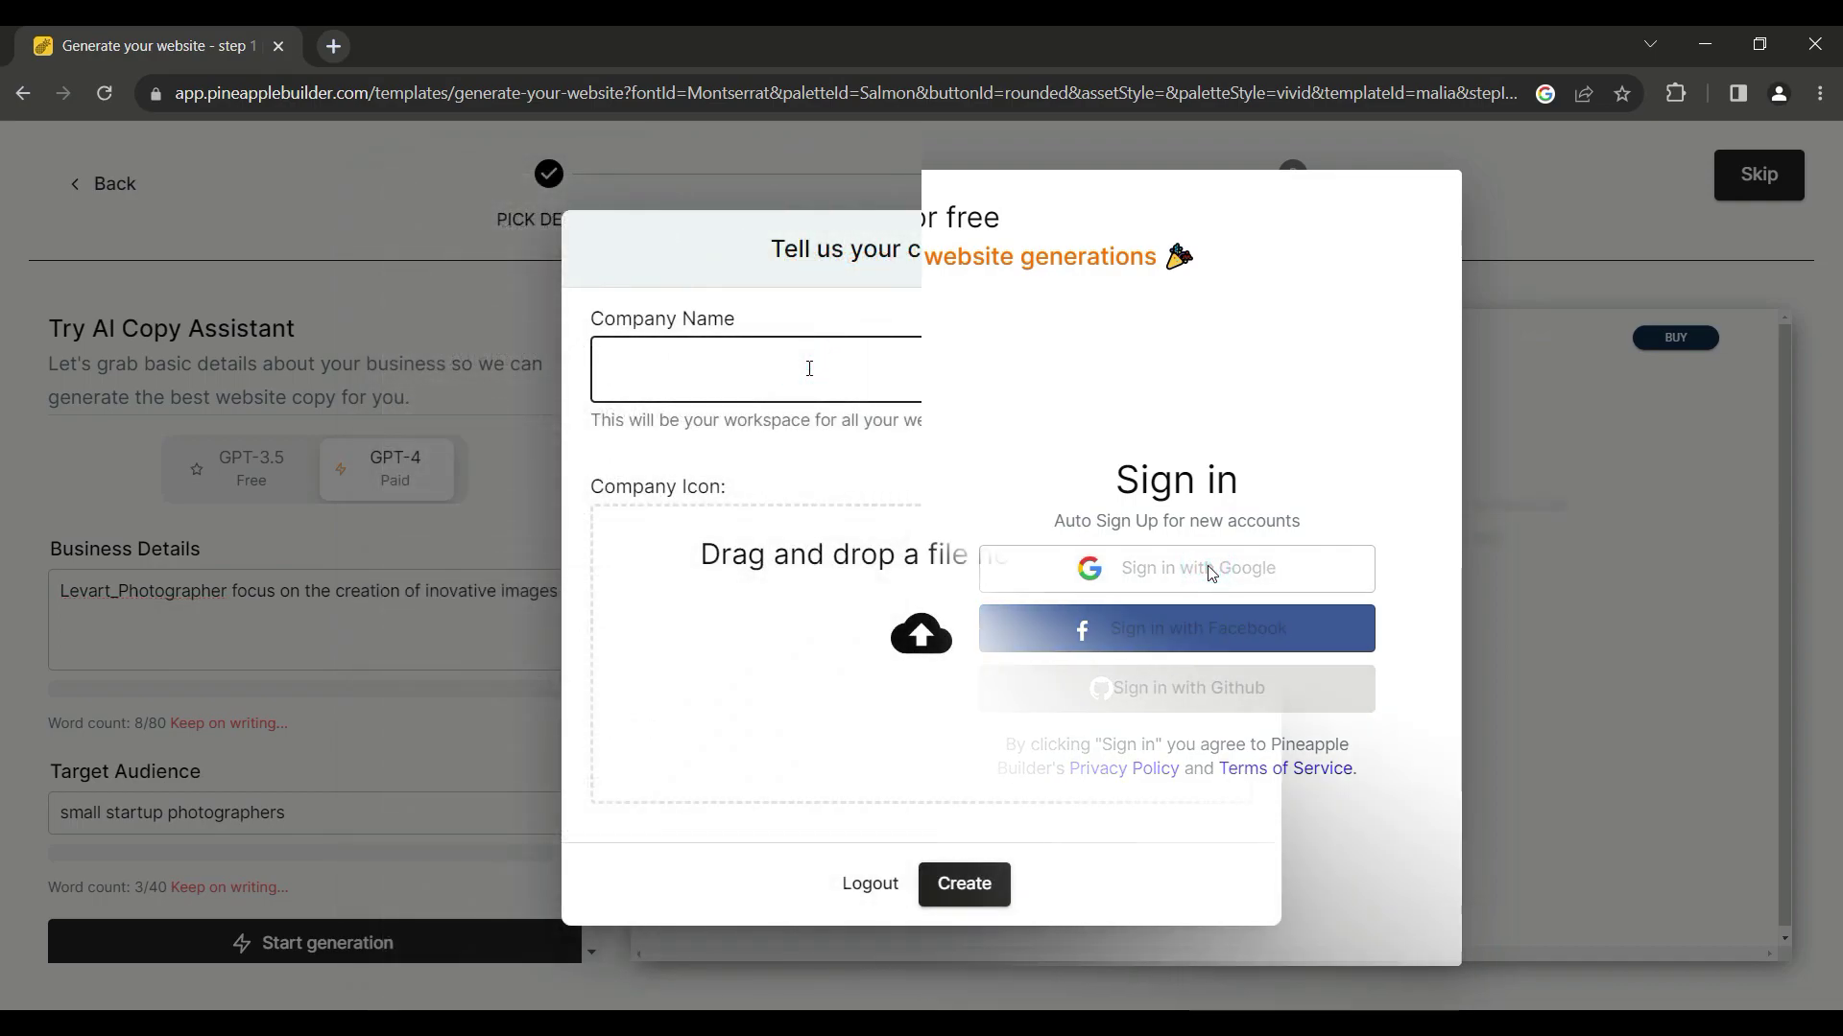
{"action": "type", "text": "Levart Photographer"}
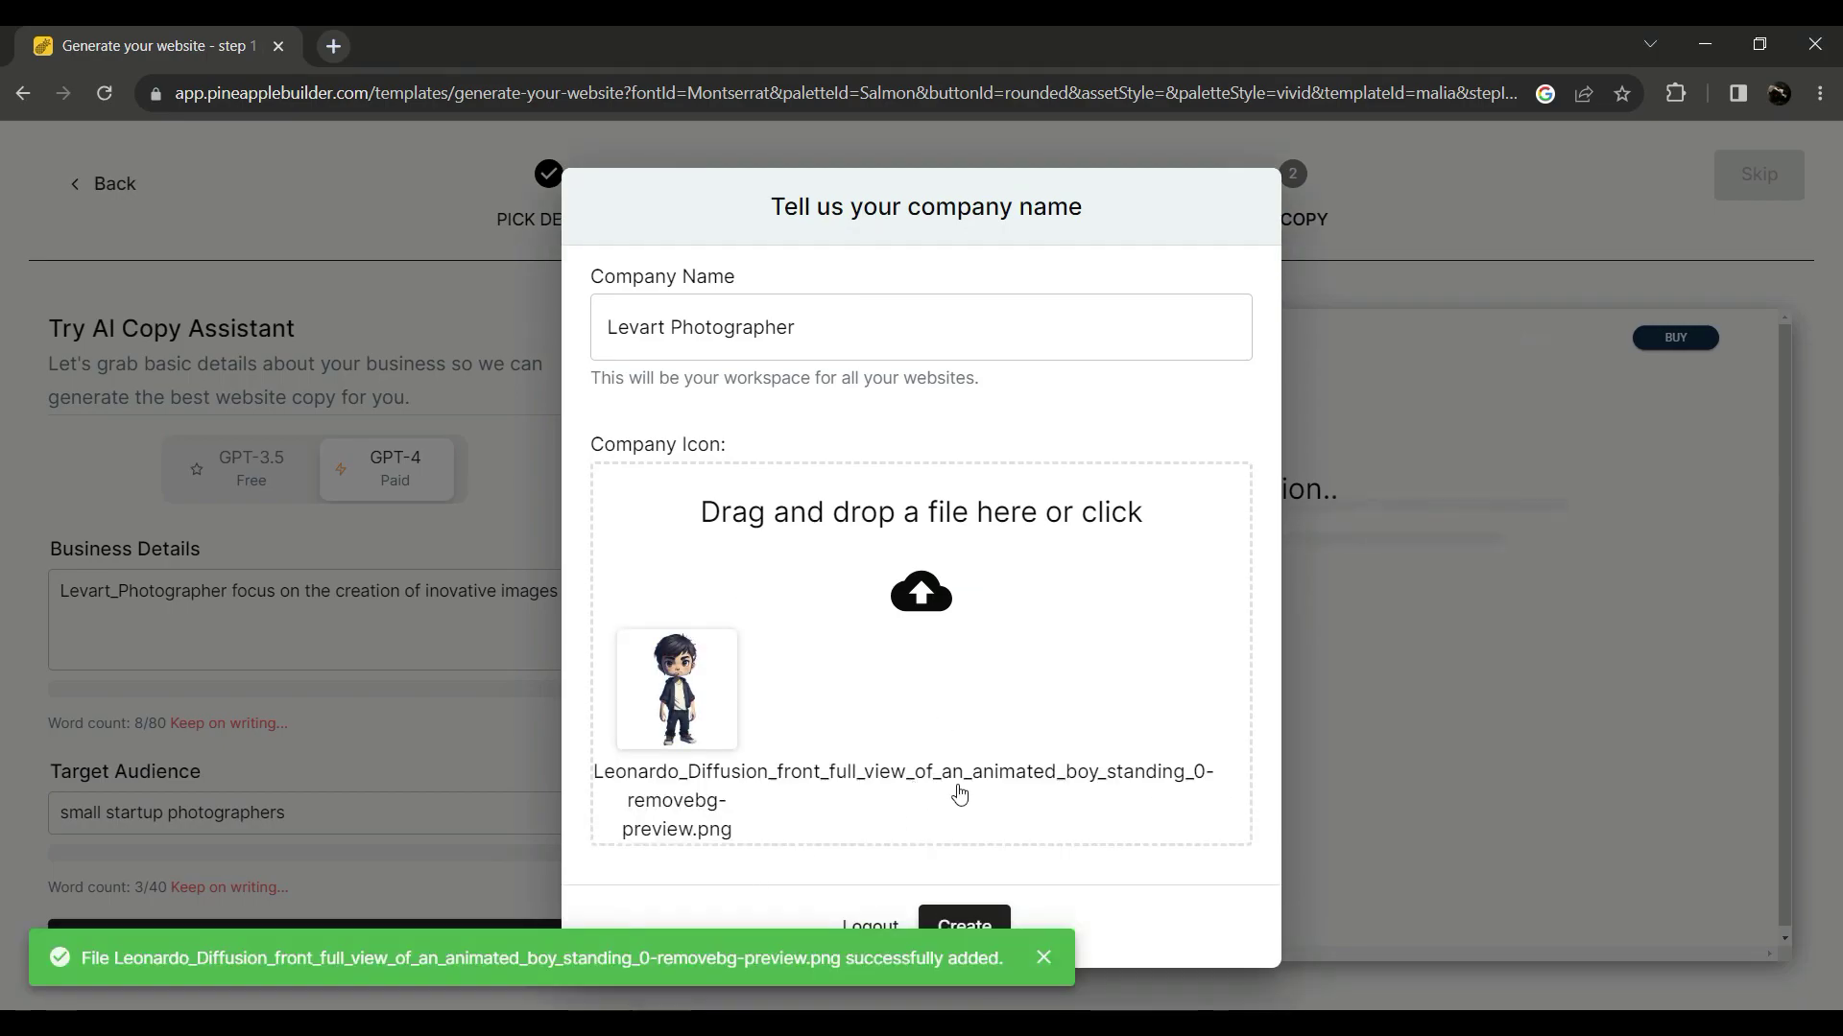
{"action": "left_click", "coordinate": [975, 924]}
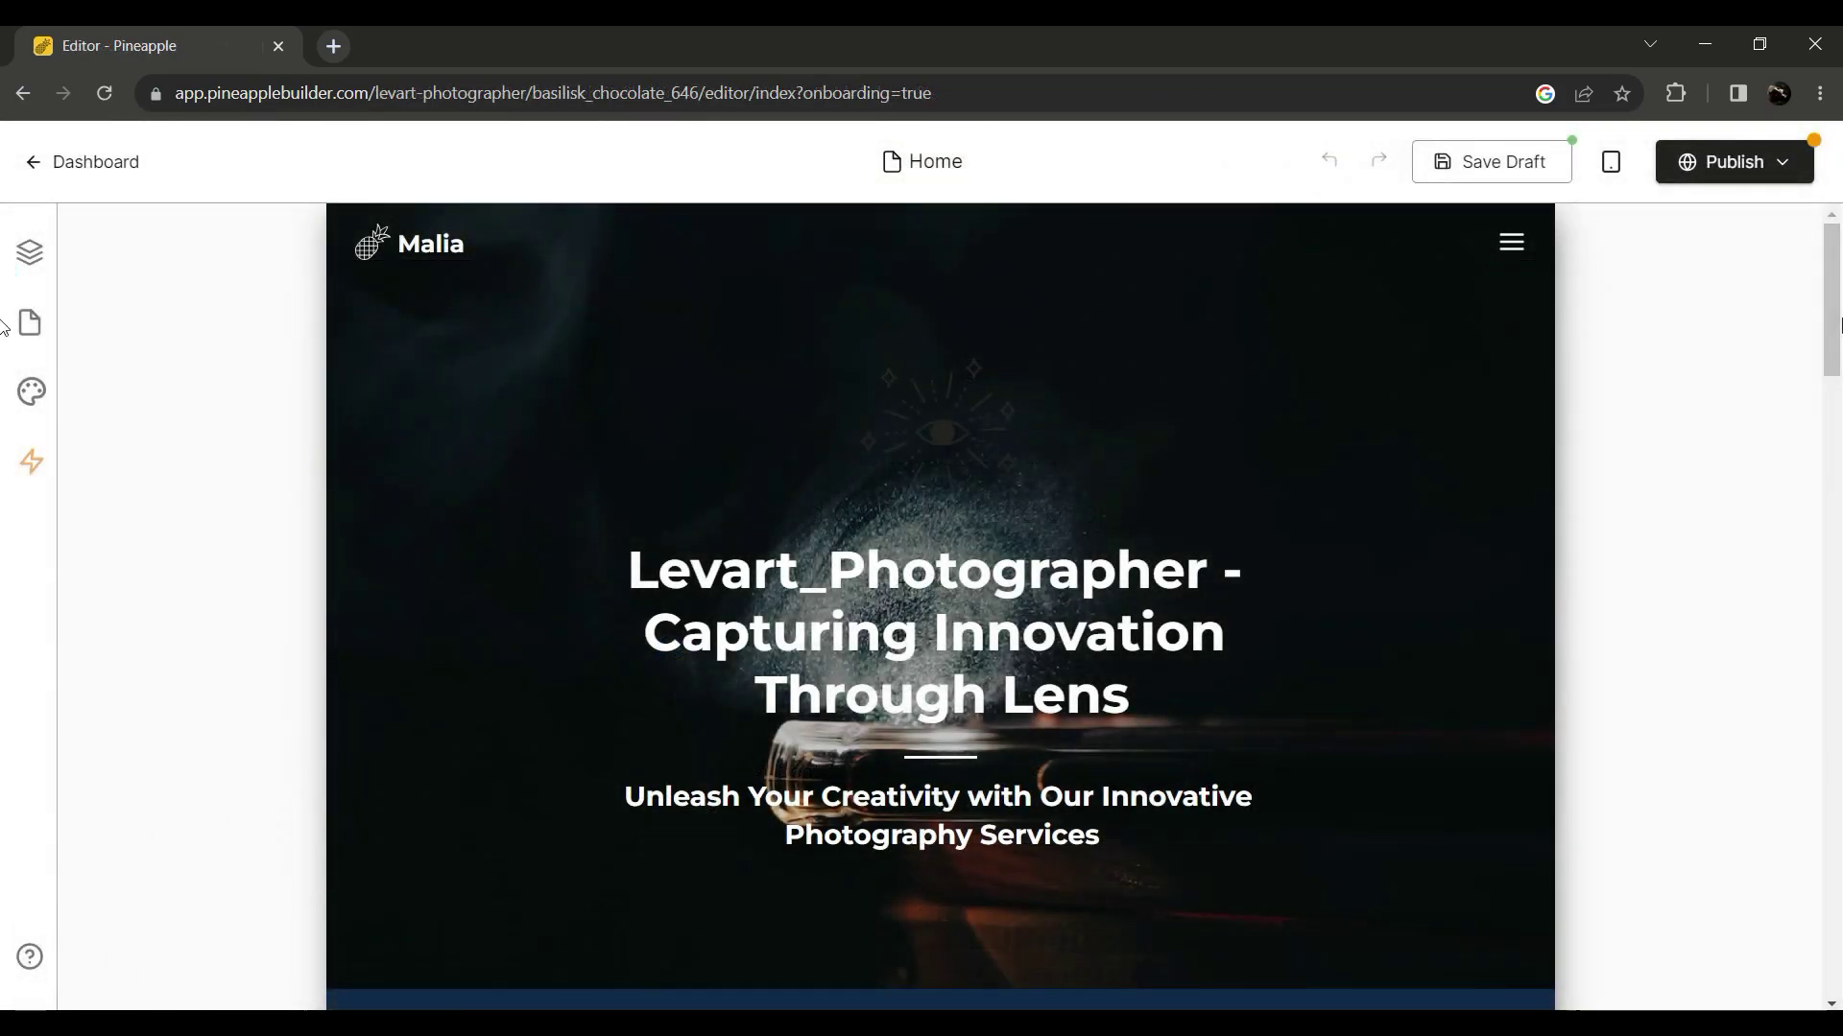
Step: Replace the section's selfie photo with a Free Images camera picture, then check Colors and Publish
{"action": "left_click_drag", "start_coordinate": [1824, 329], "coordinate": [1833, 255]}
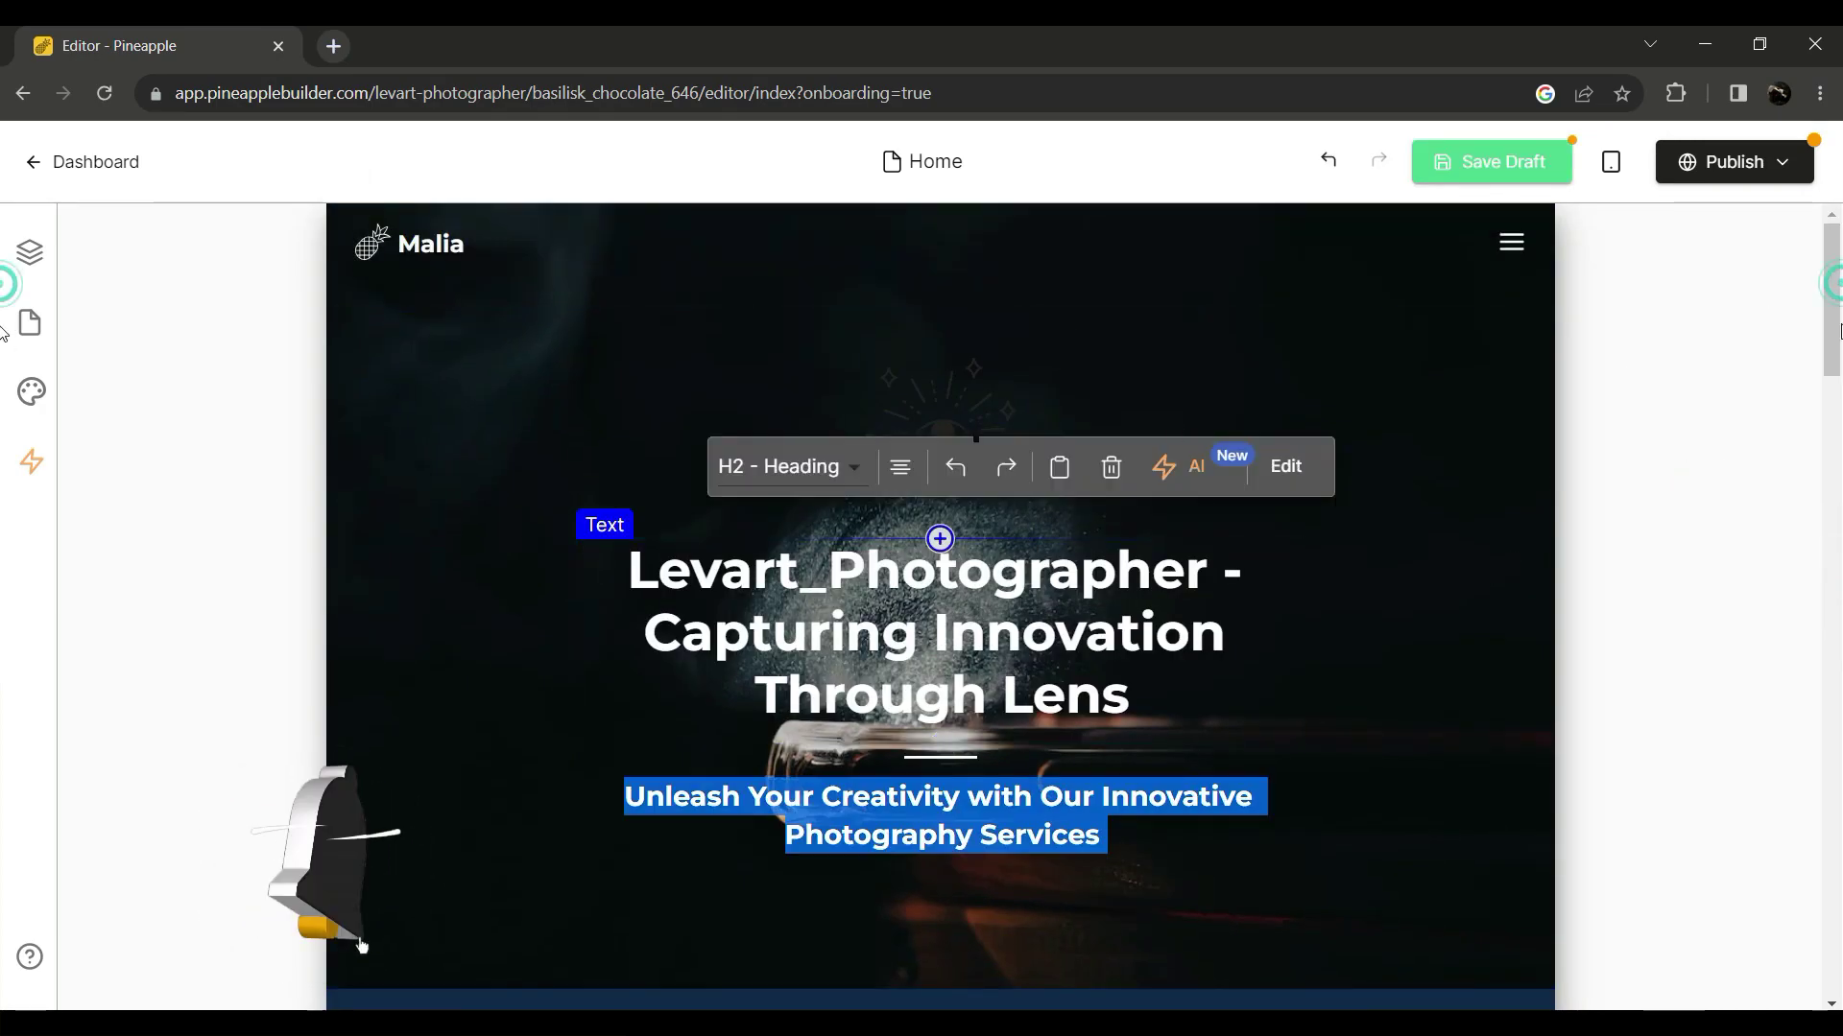
{"action": "scroll", "coordinate": [895, 382], "scroll_direction": "down", "scroll_amount": 7}
{"action": "left_click", "coordinate": [1252, 566]}
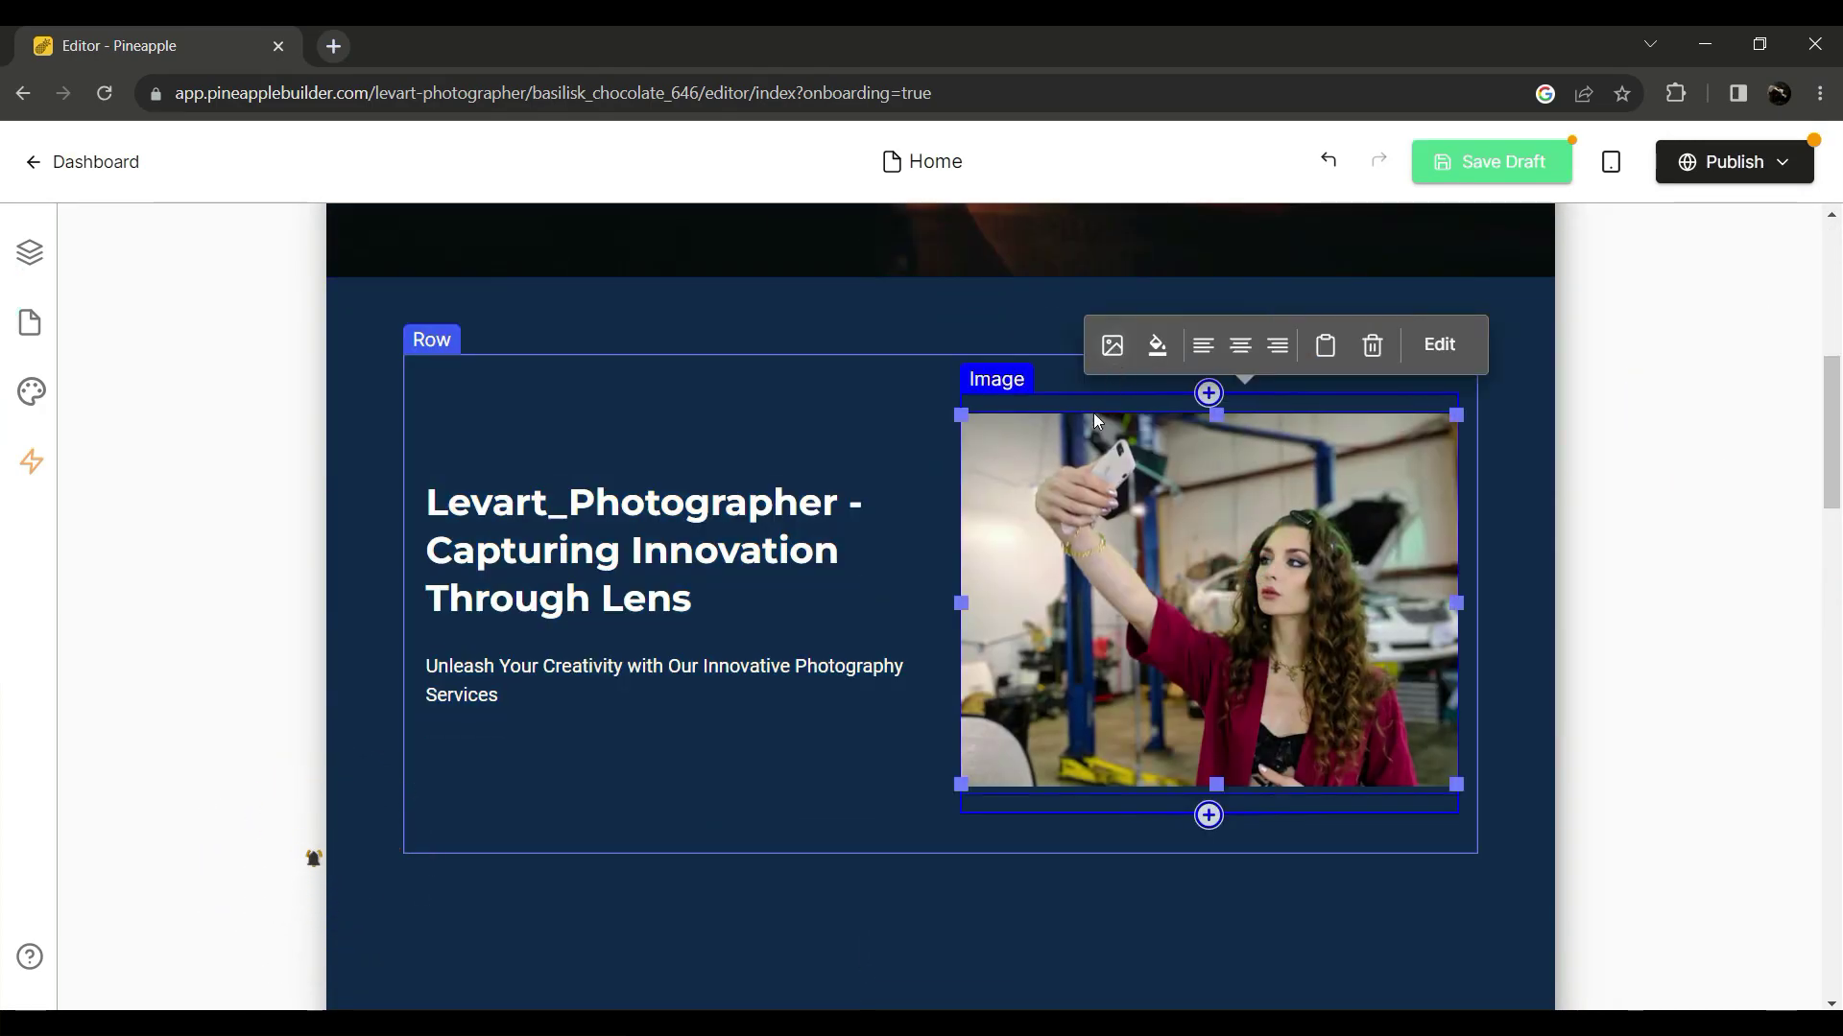
{"action": "left_click", "coordinate": [1112, 344]}
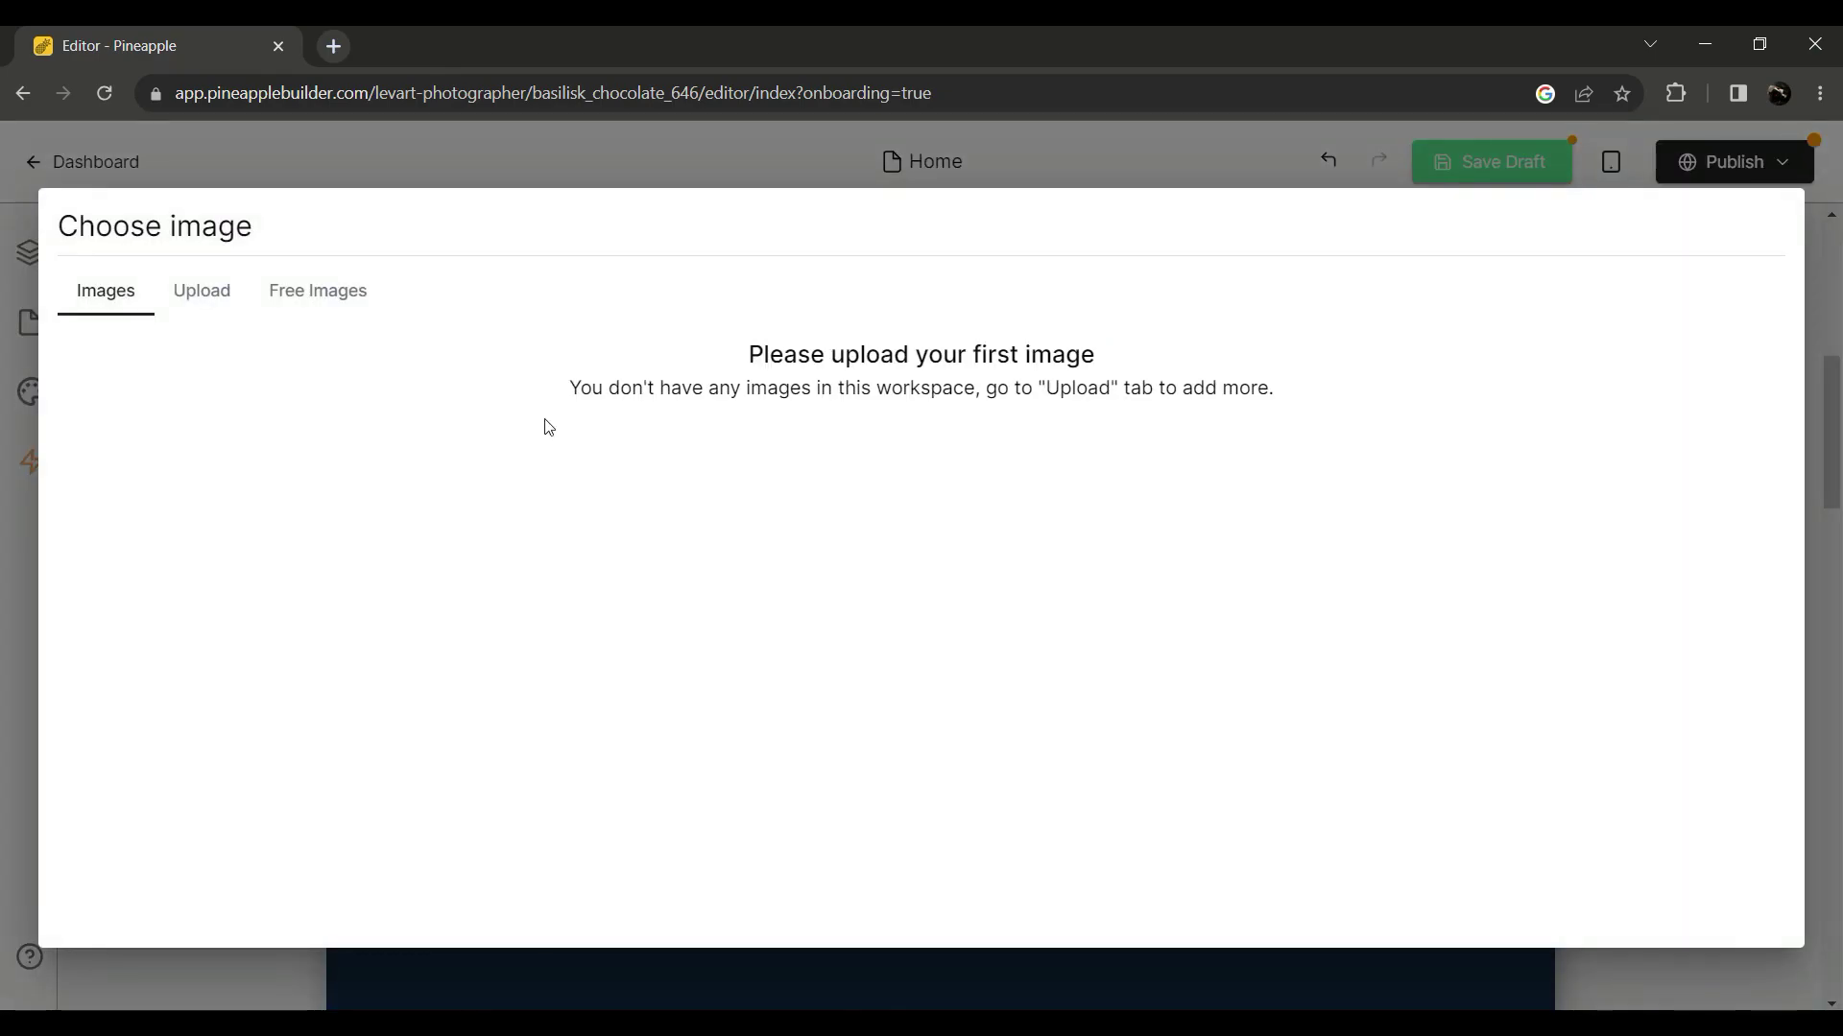
{"action": "left_click", "coordinate": [335, 303]}
{"action": "left_click", "coordinate": [1022, 578]}
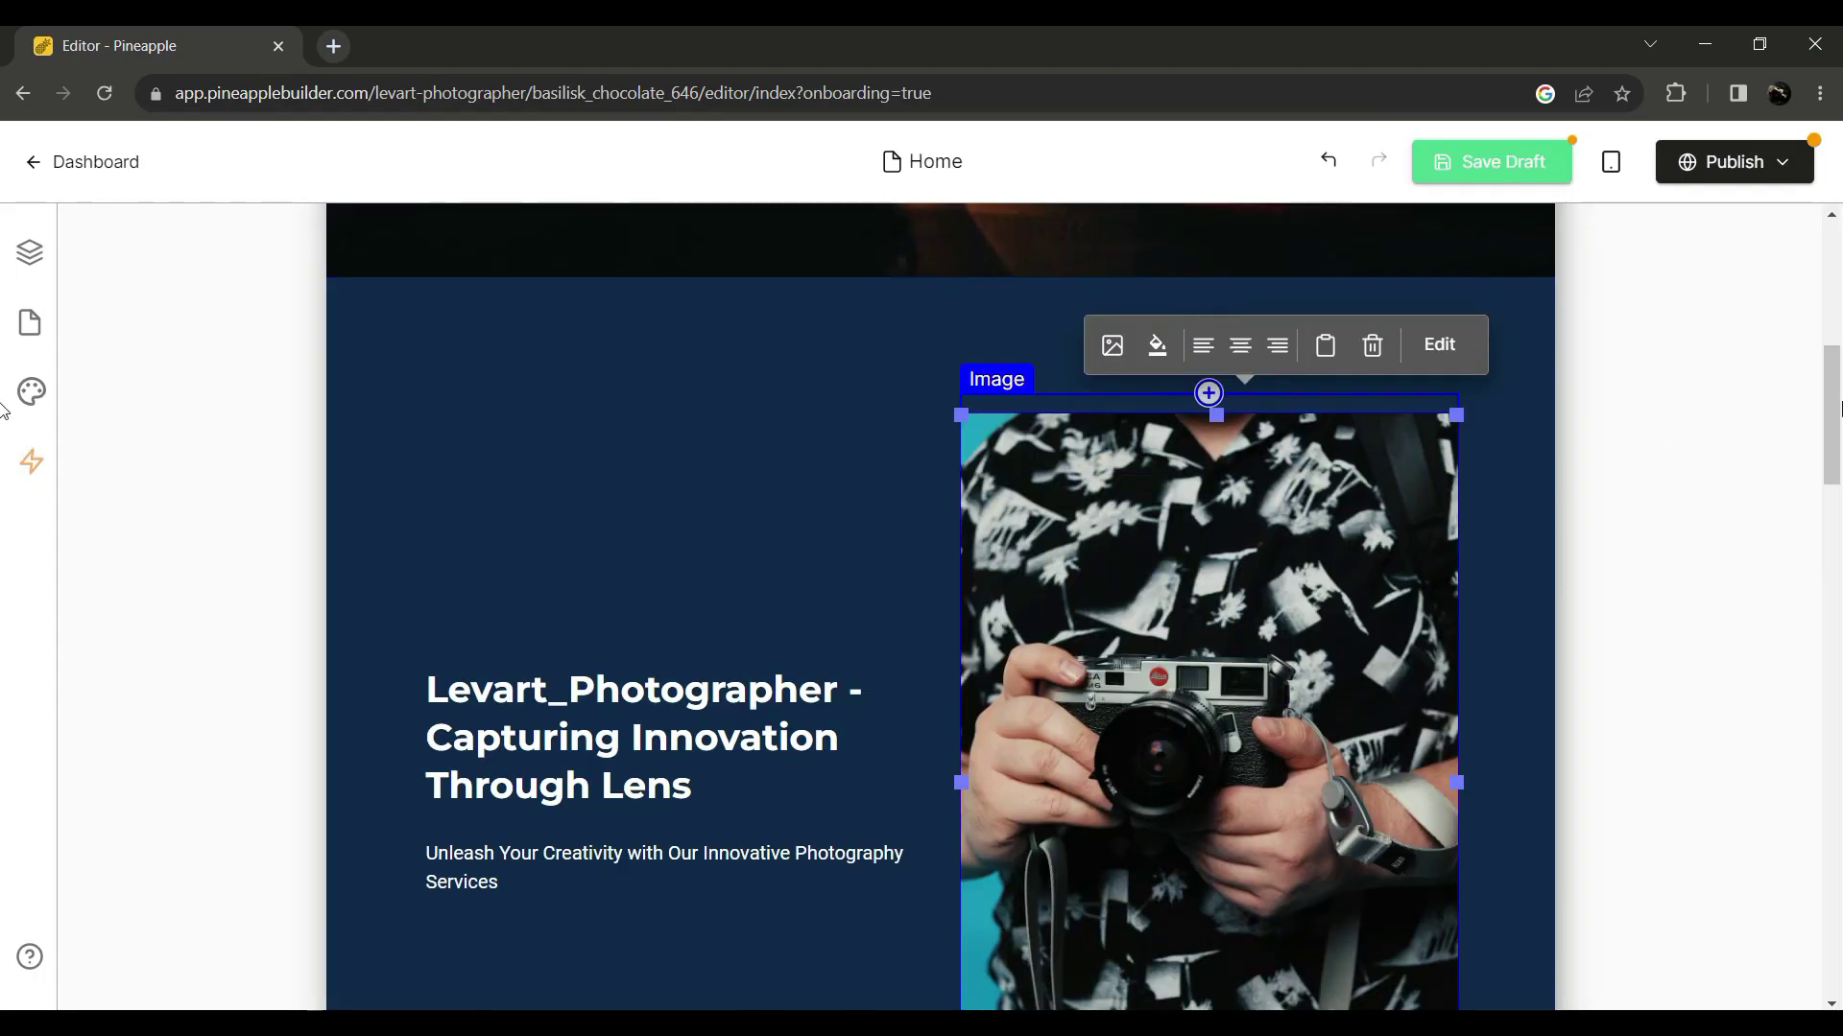
{"action": "left_click", "coordinate": [31, 392]}
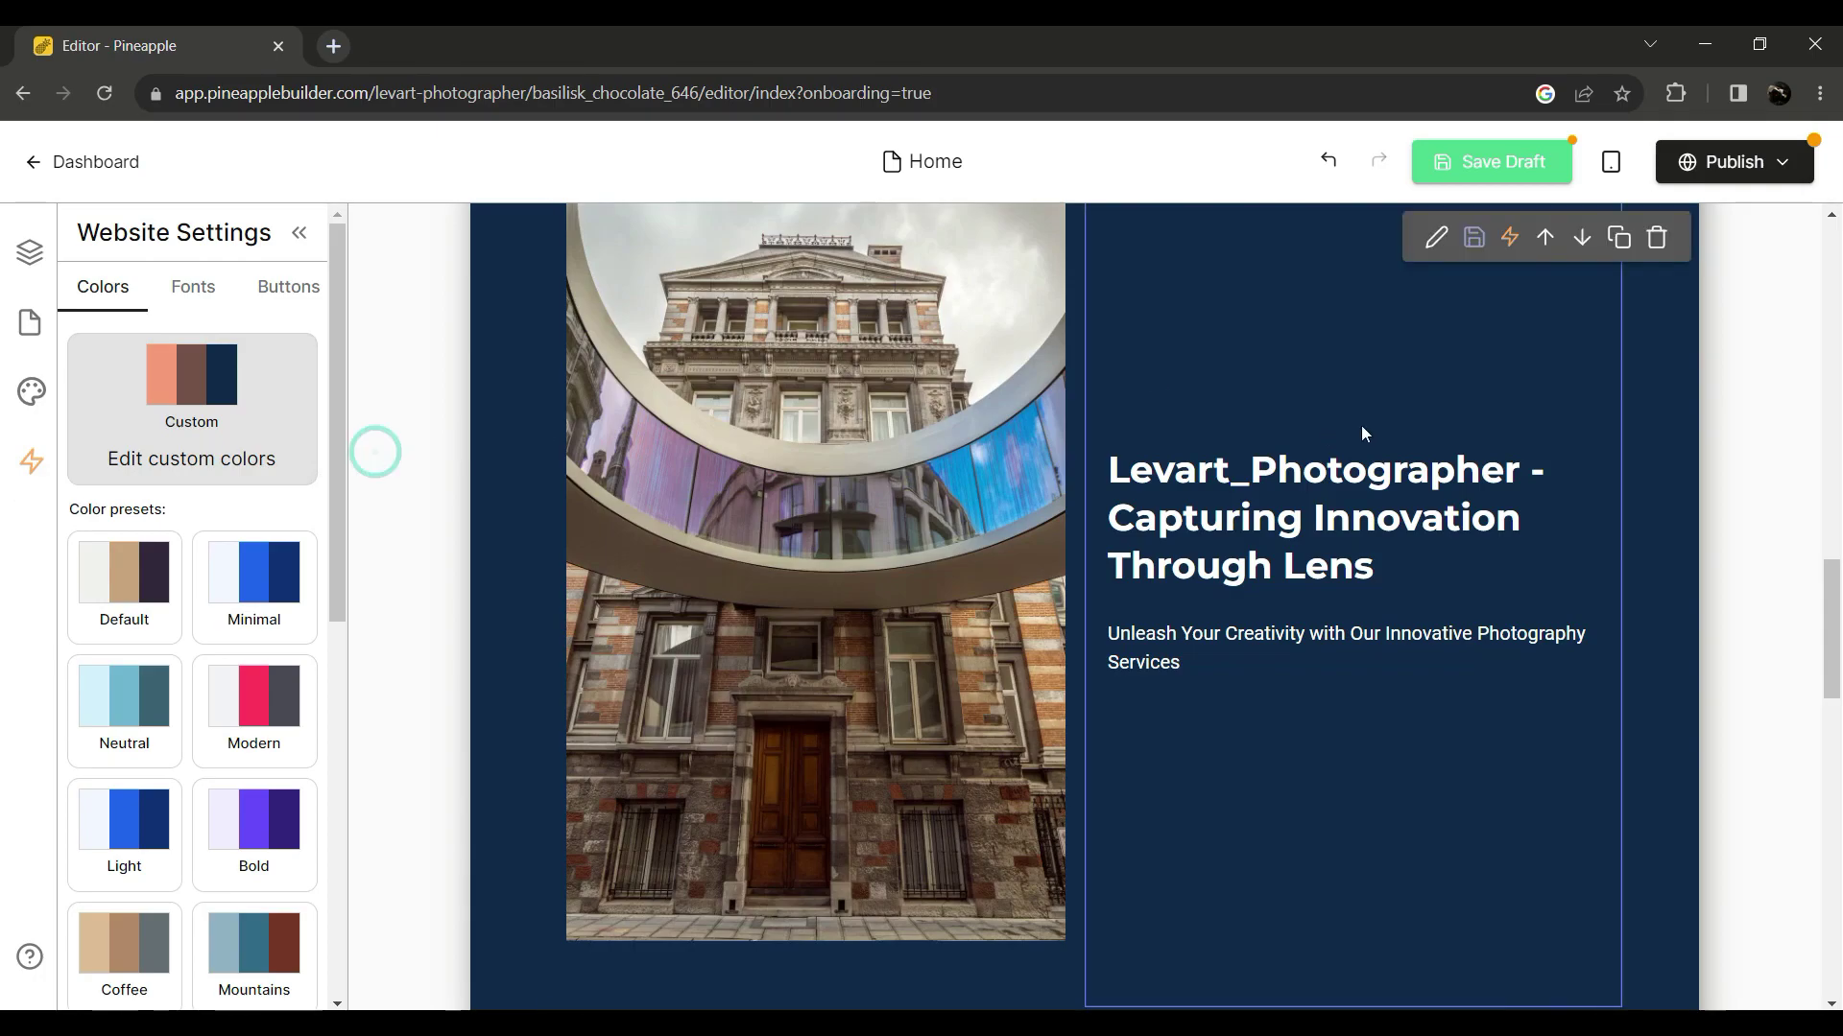
{"action": "left_click", "coordinate": [1782, 165]}
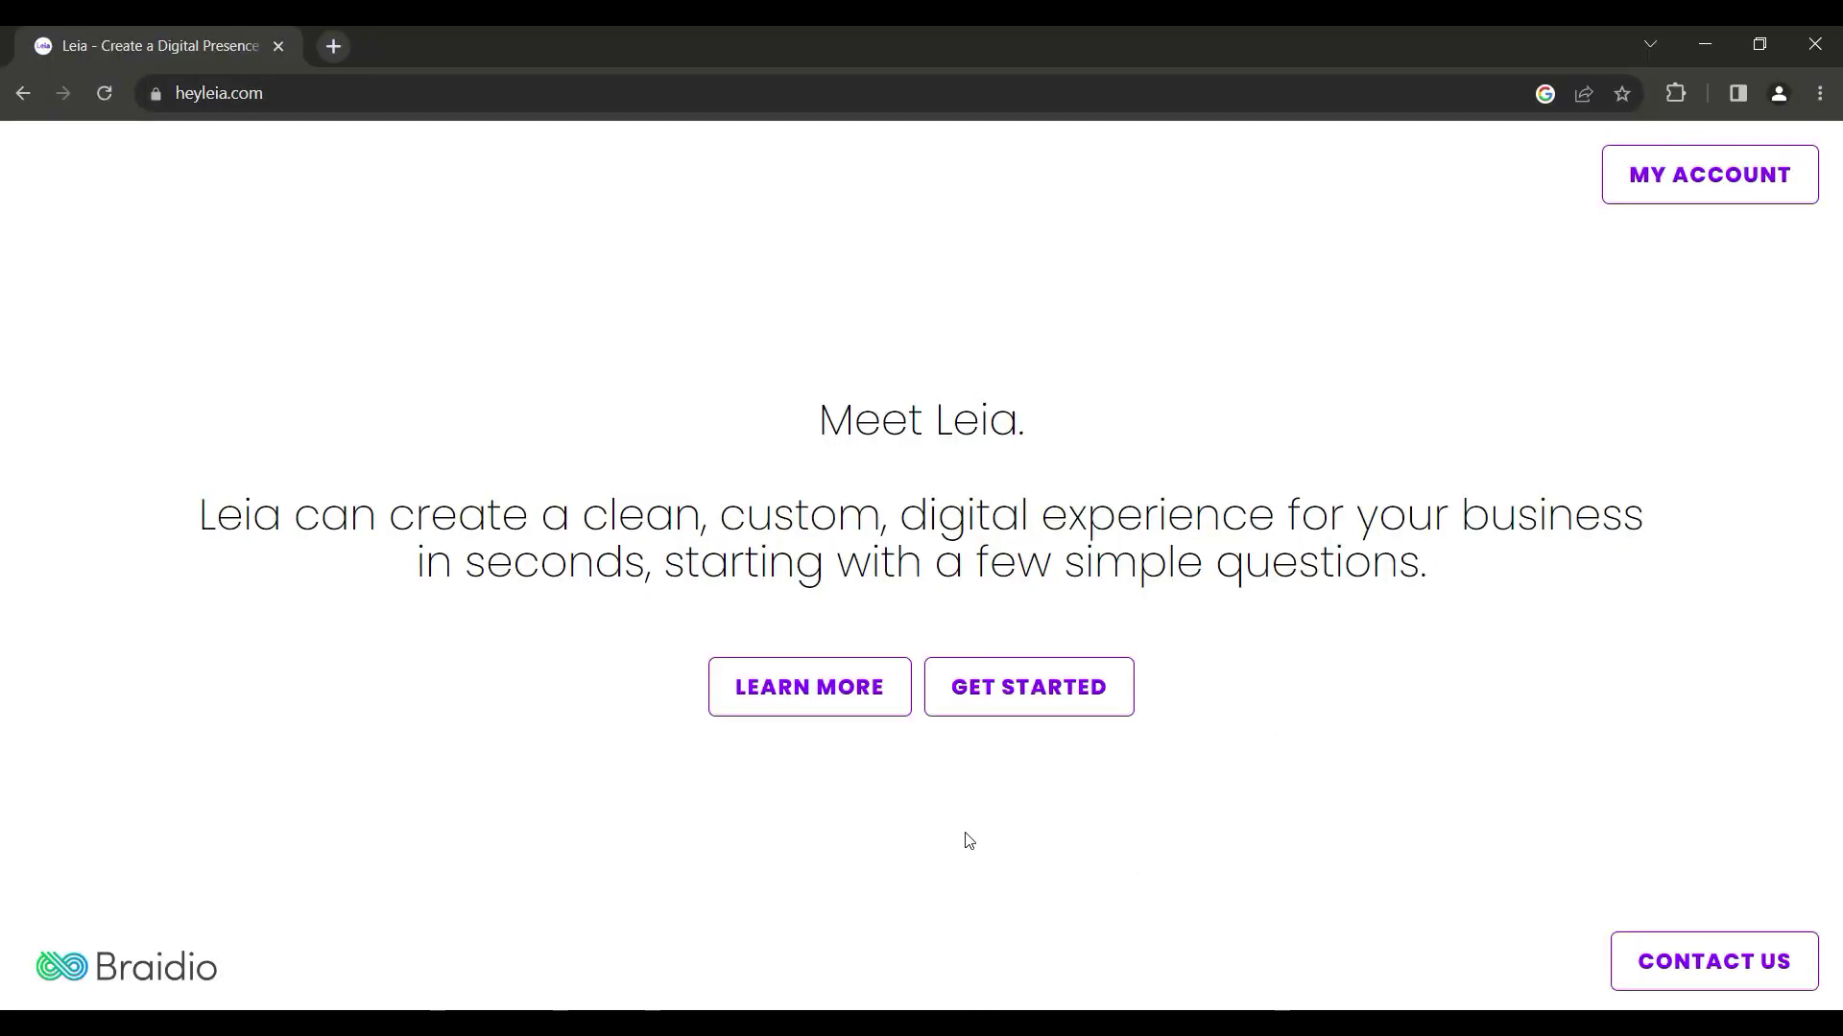
Step: Tell Leia the business is photography, skip the questions, accept the terms and start building
{"action": "left_click", "coordinate": [1008, 691]}
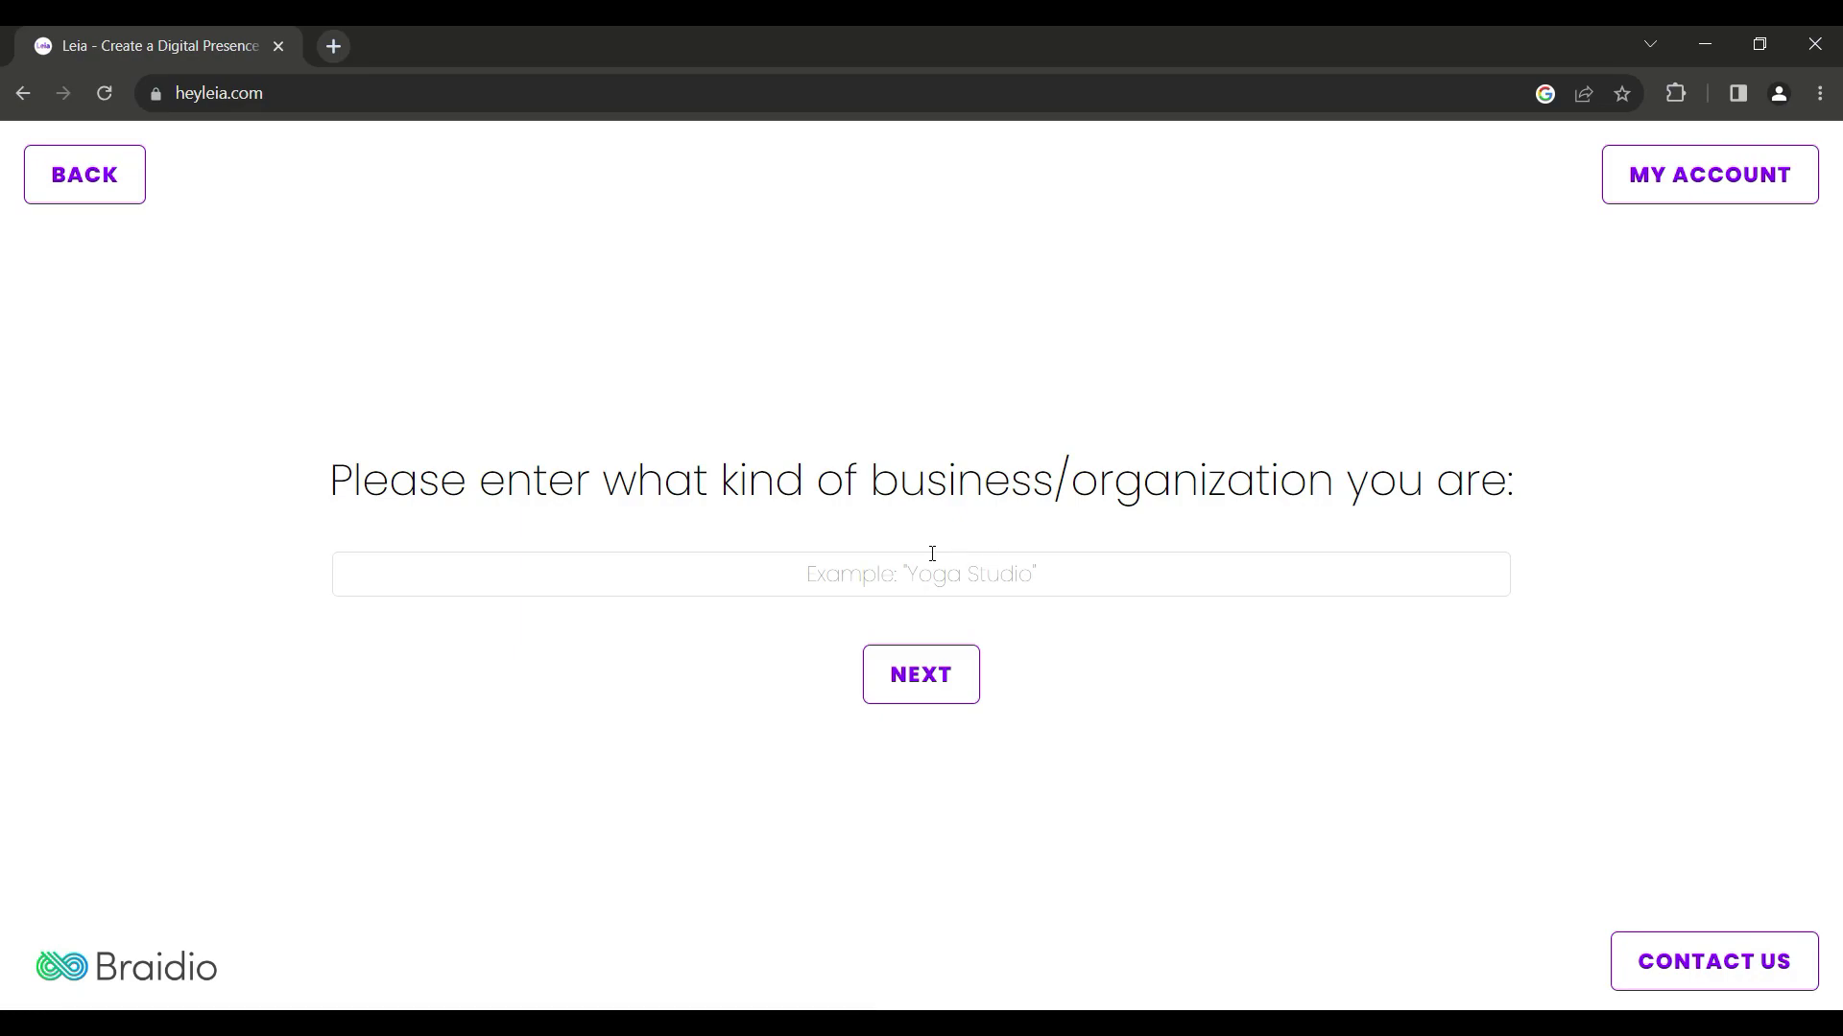
{"action": "left_click", "coordinate": [1022, 566]}
{"action": "type", "text": "photography"}
{"action": "left_click", "coordinate": [969, 693]}
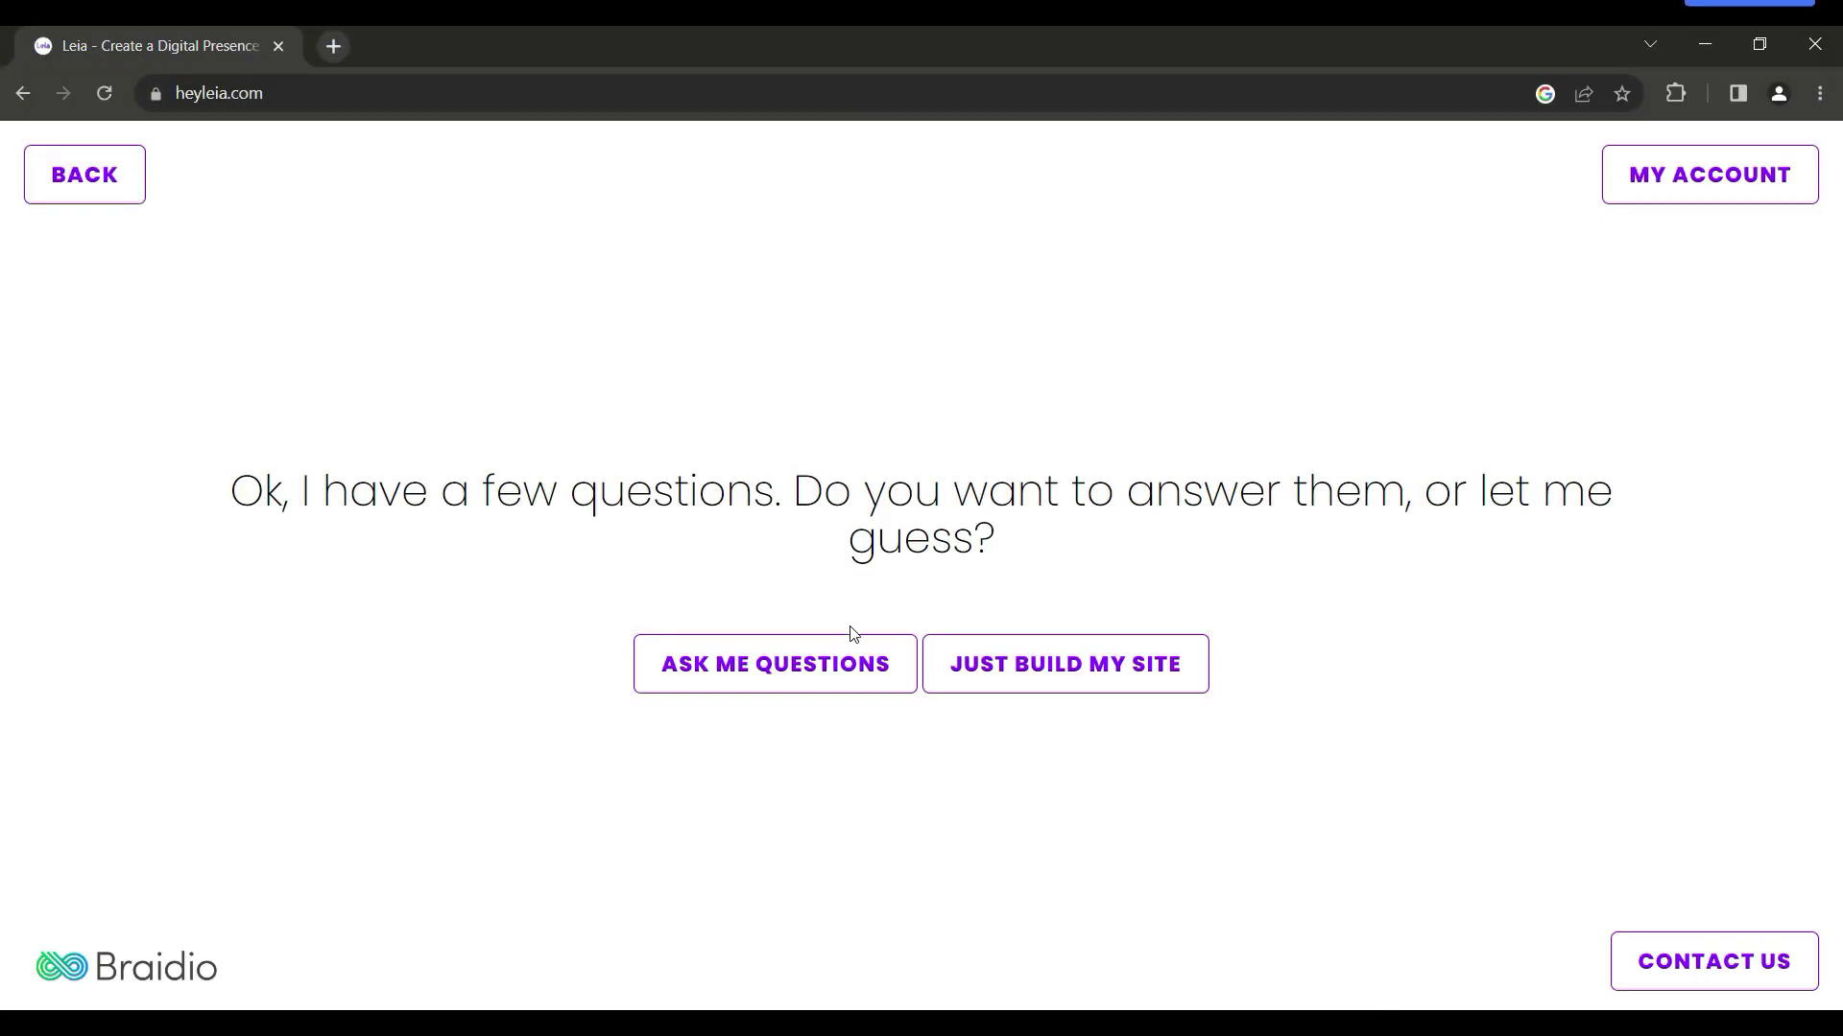
{"action": "left_click", "coordinate": [1006, 679]}
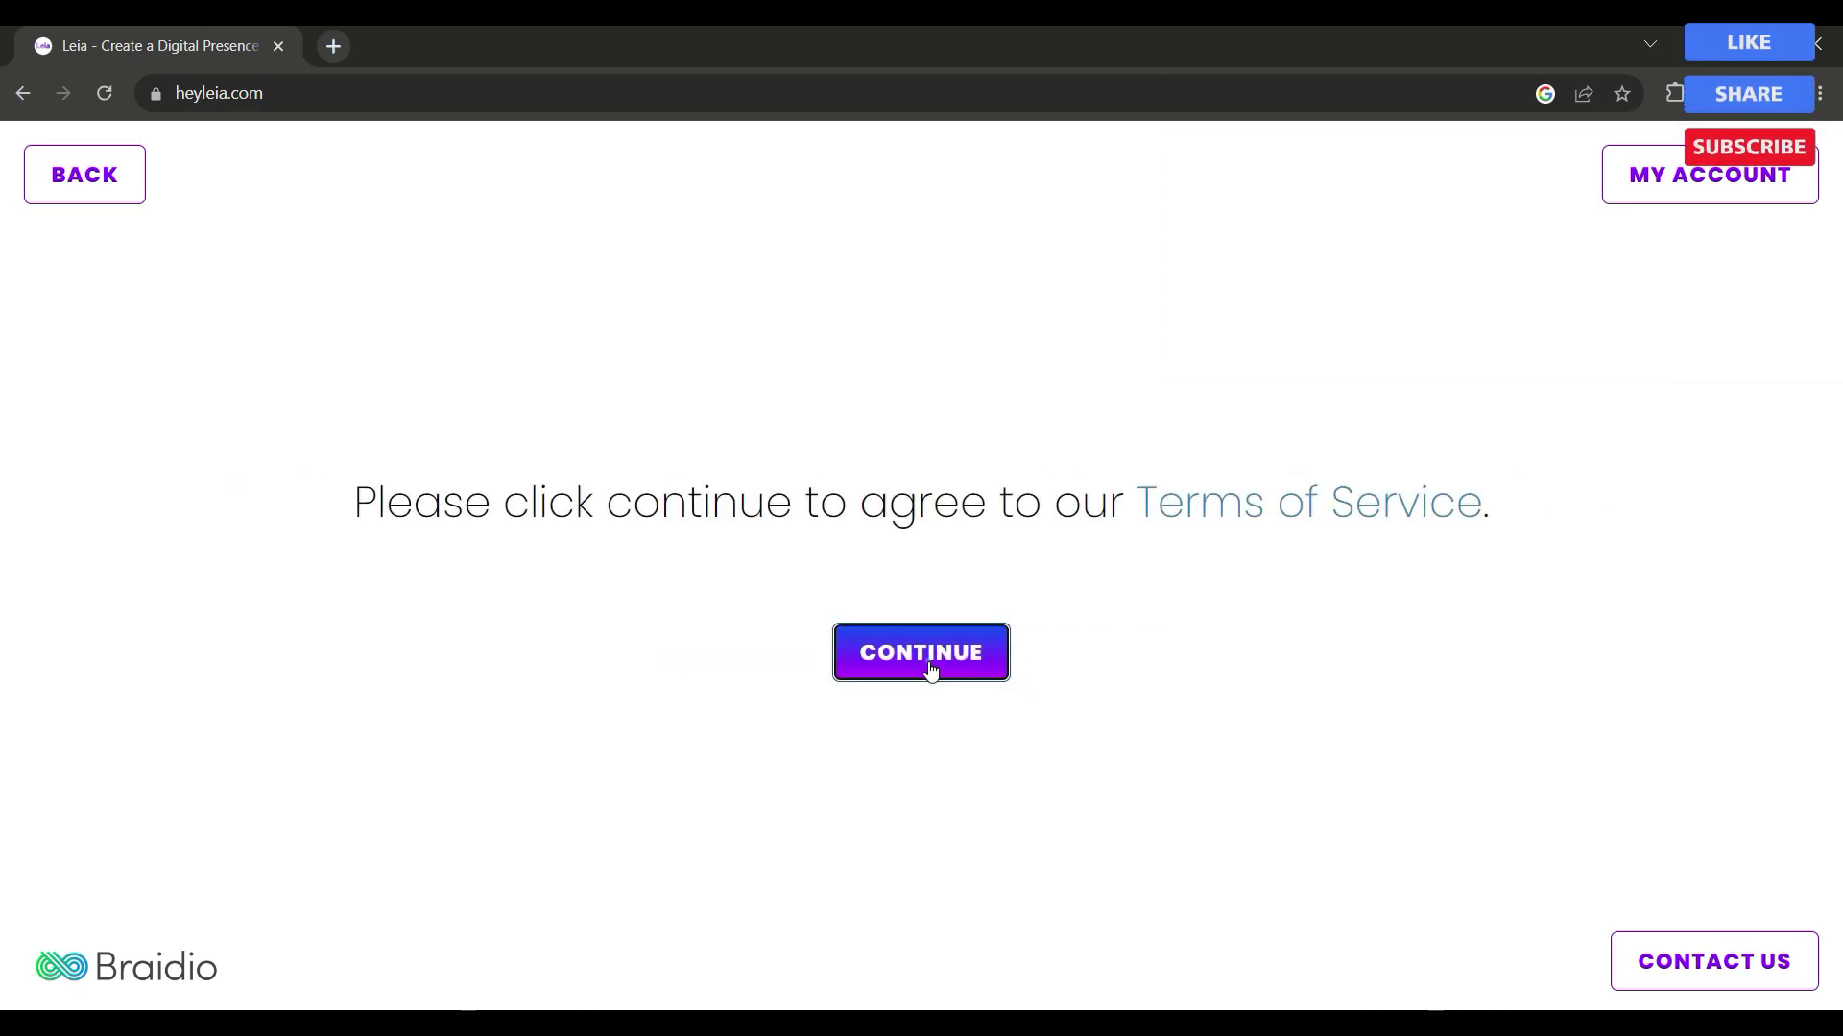
{"action": "left_click", "coordinate": [931, 669]}
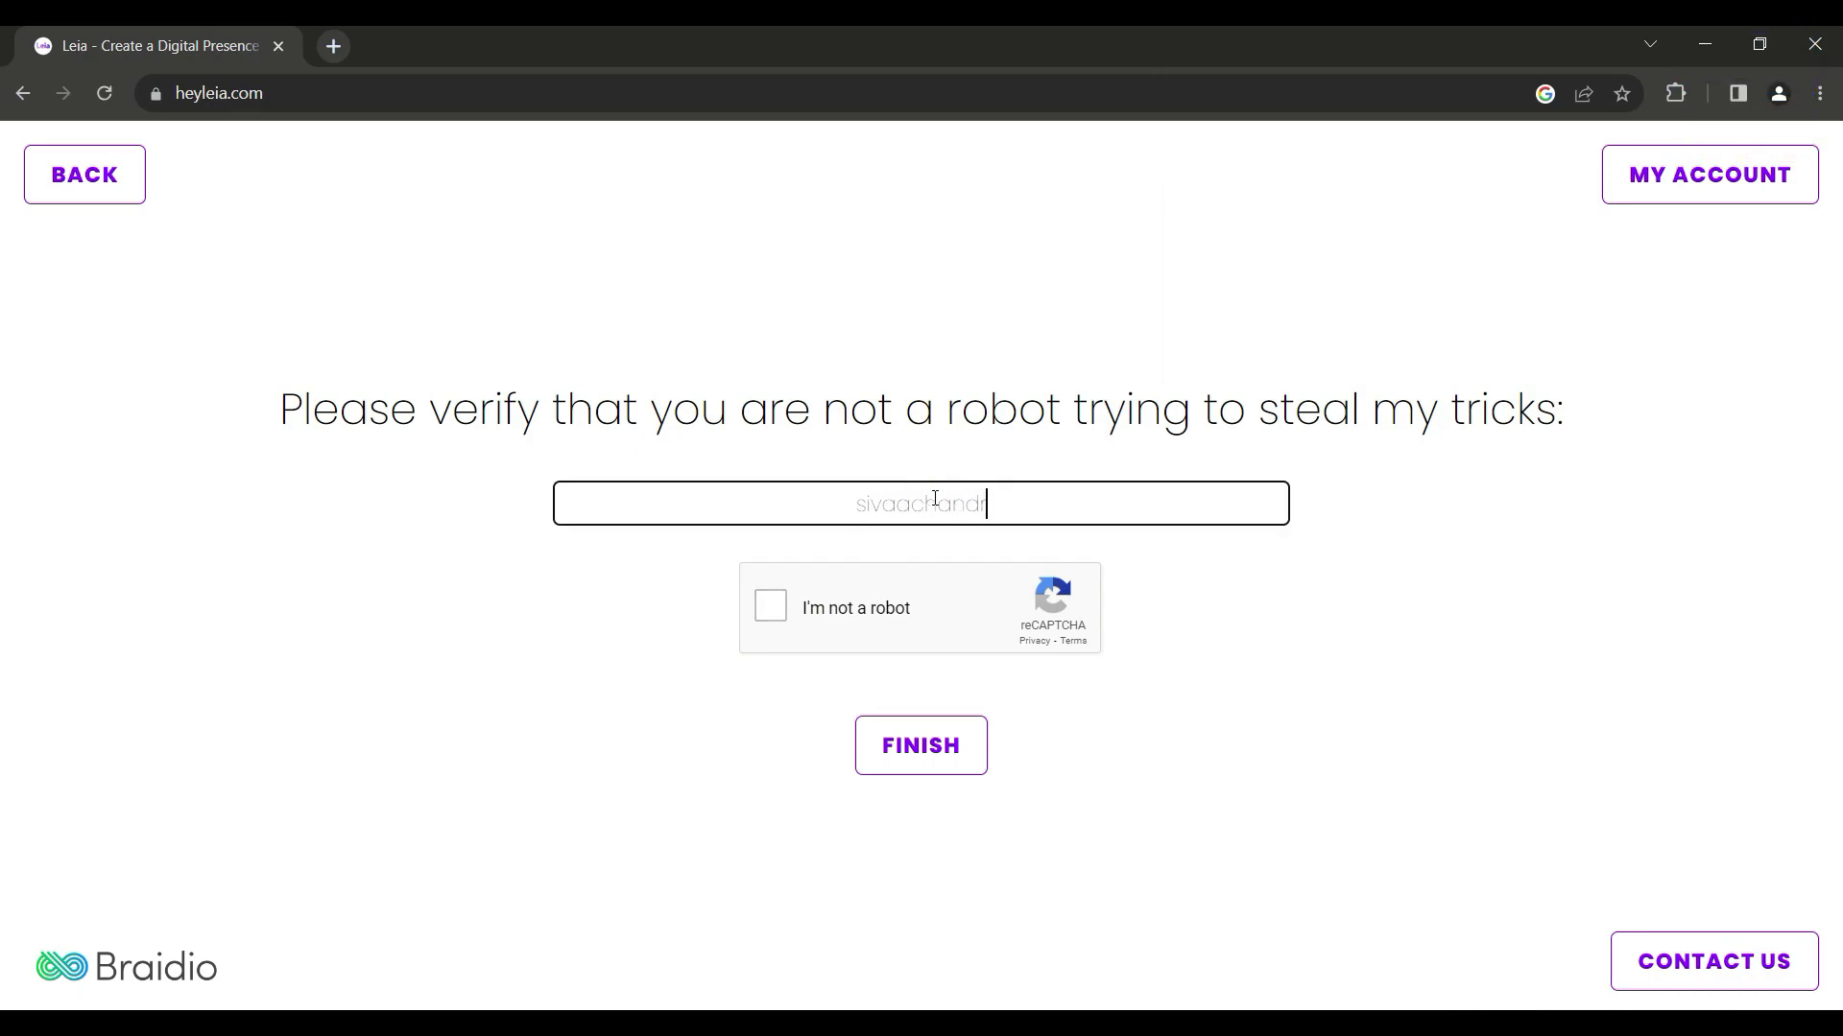
{"action": "left_click", "coordinate": [913, 741]}
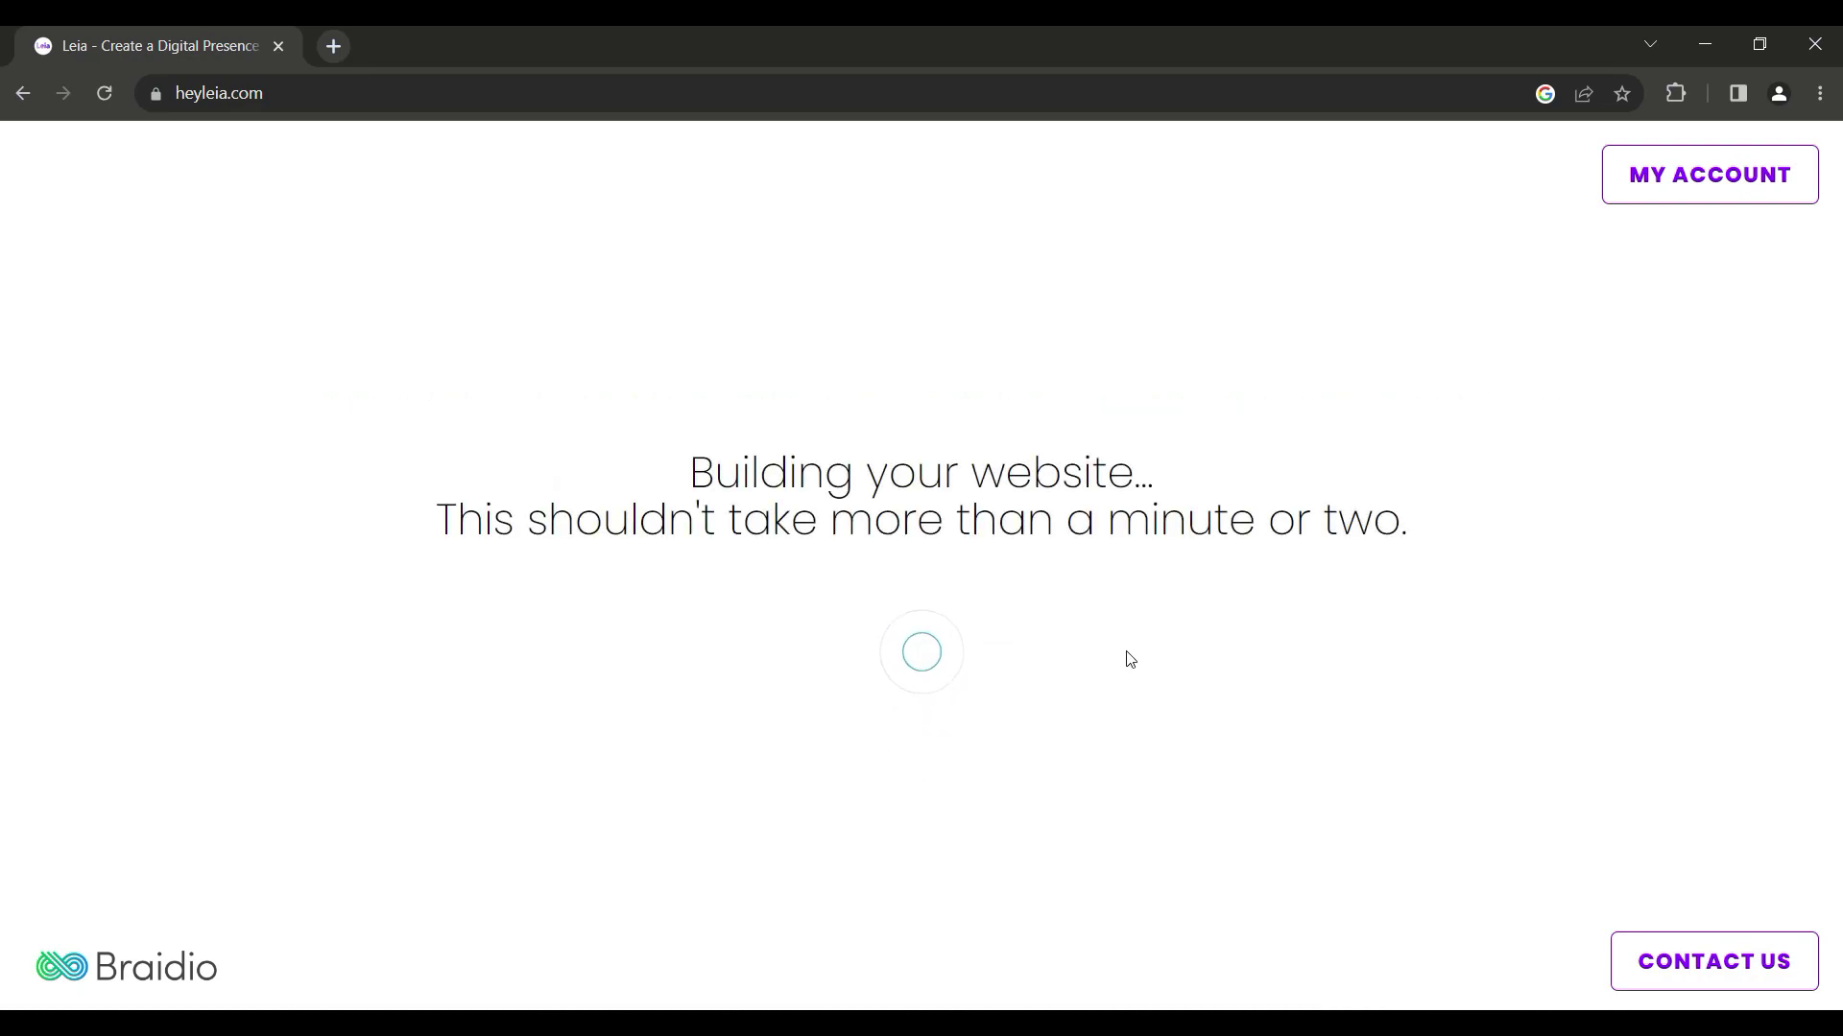
Step: Open the new Photography site in Leia's editor and step through the tips tour to Finish
{"action": "left_click", "coordinate": [916, 660]}
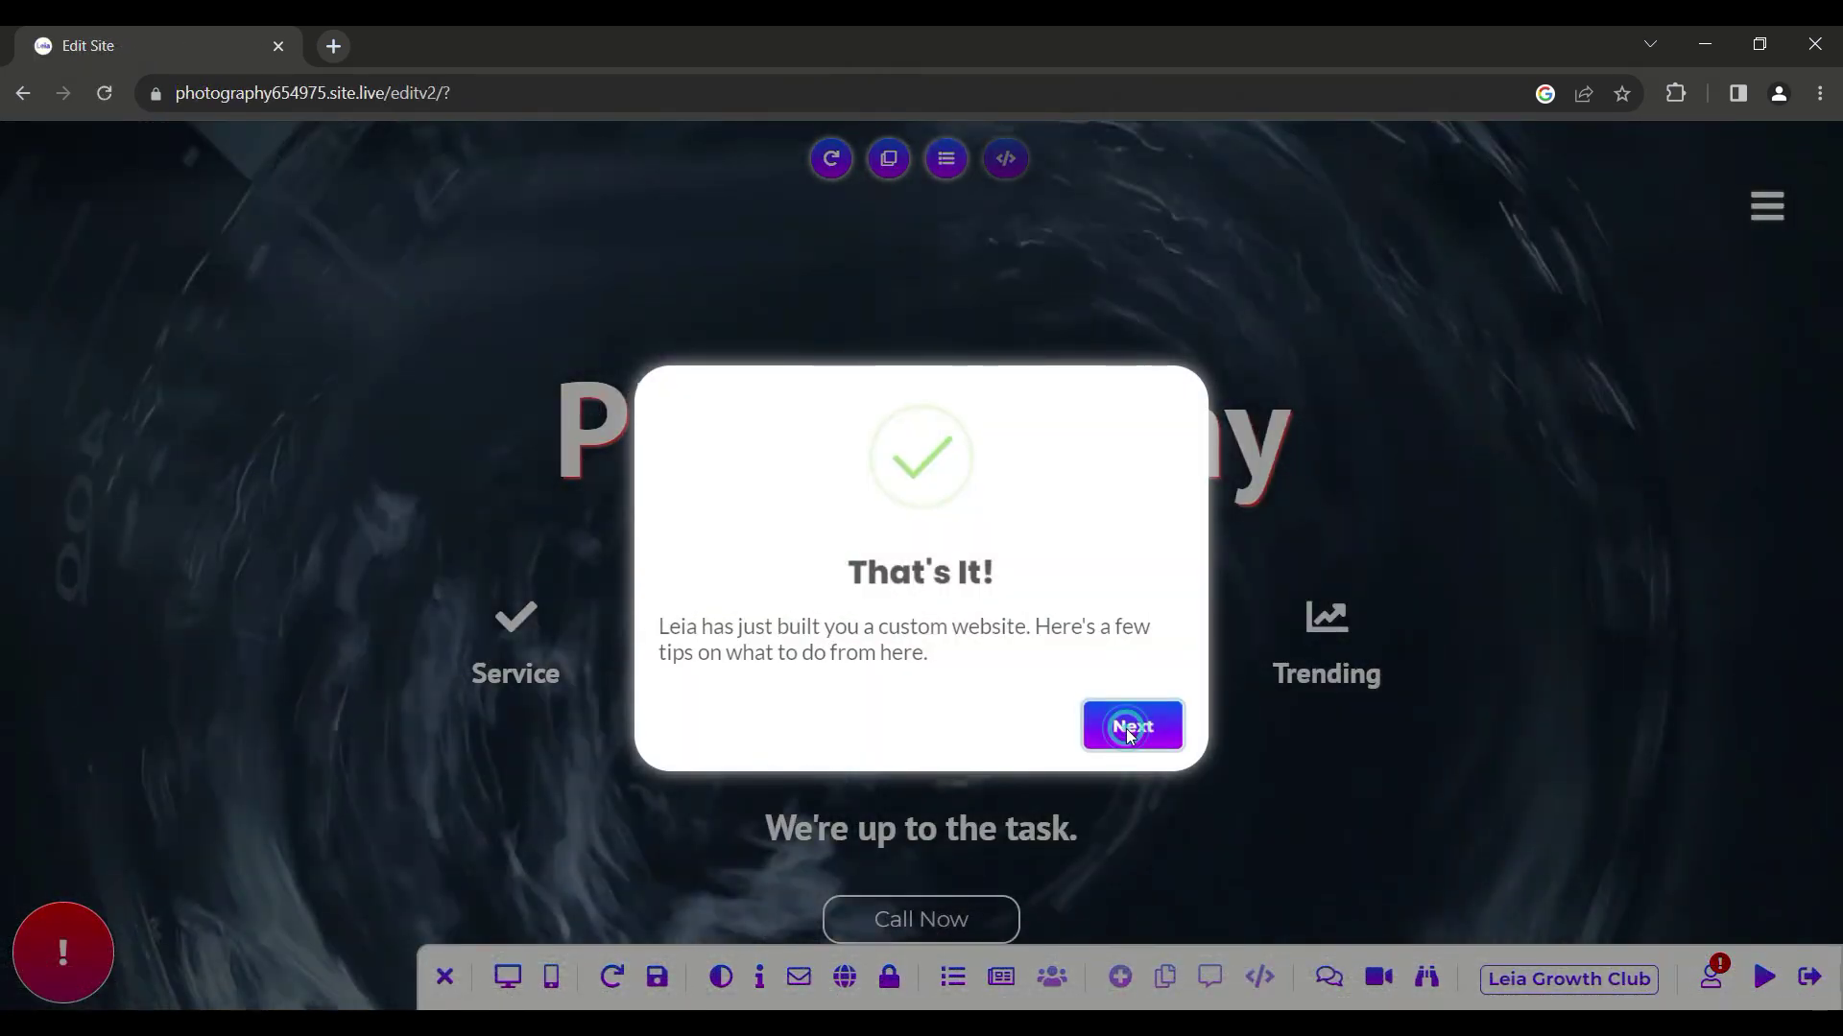
{"action": "left_click", "coordinate": [1127, 732]}
{"action": "left_click", "coordinate": [1123, 730]}
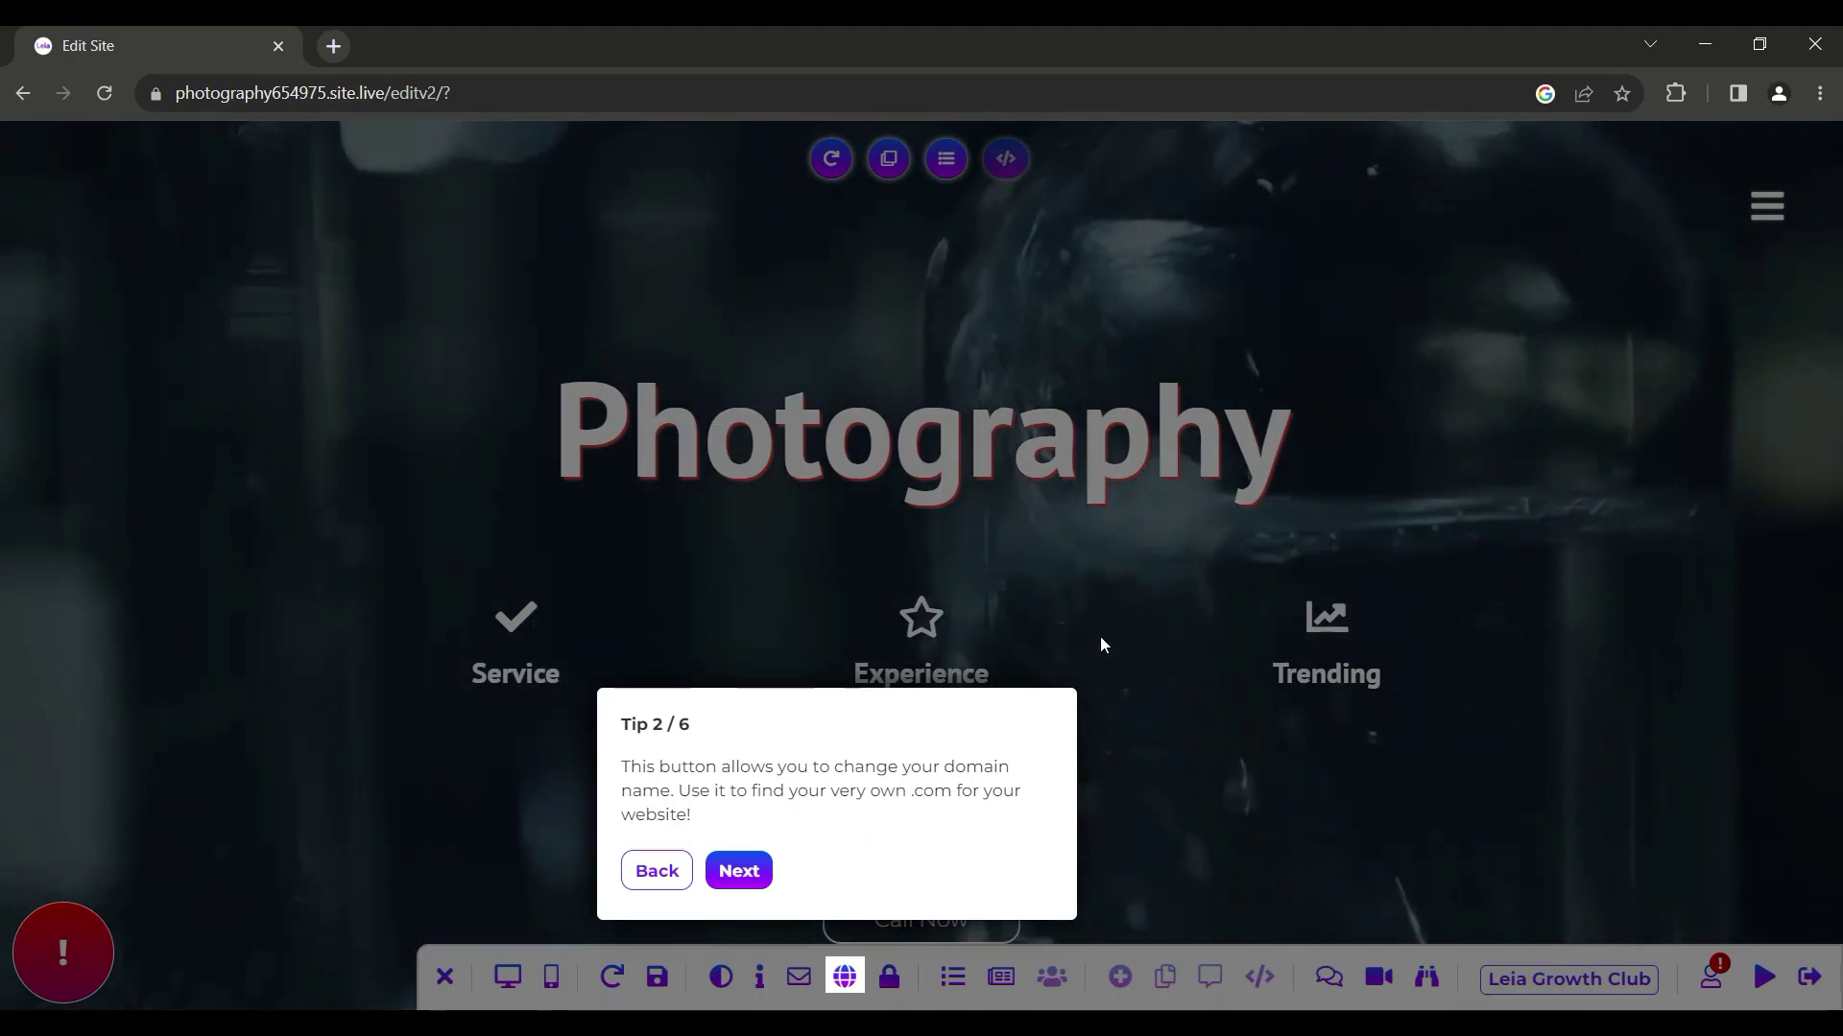
{"action": "left_click", "coordinate": [1101, 636]}
{"action": "left_click", "coordinate": [1100, 636]}
{"action": "left_click", "coordinate": [1101, 636]}
{"action": "left_click", "coordinate": [1100, 636]}
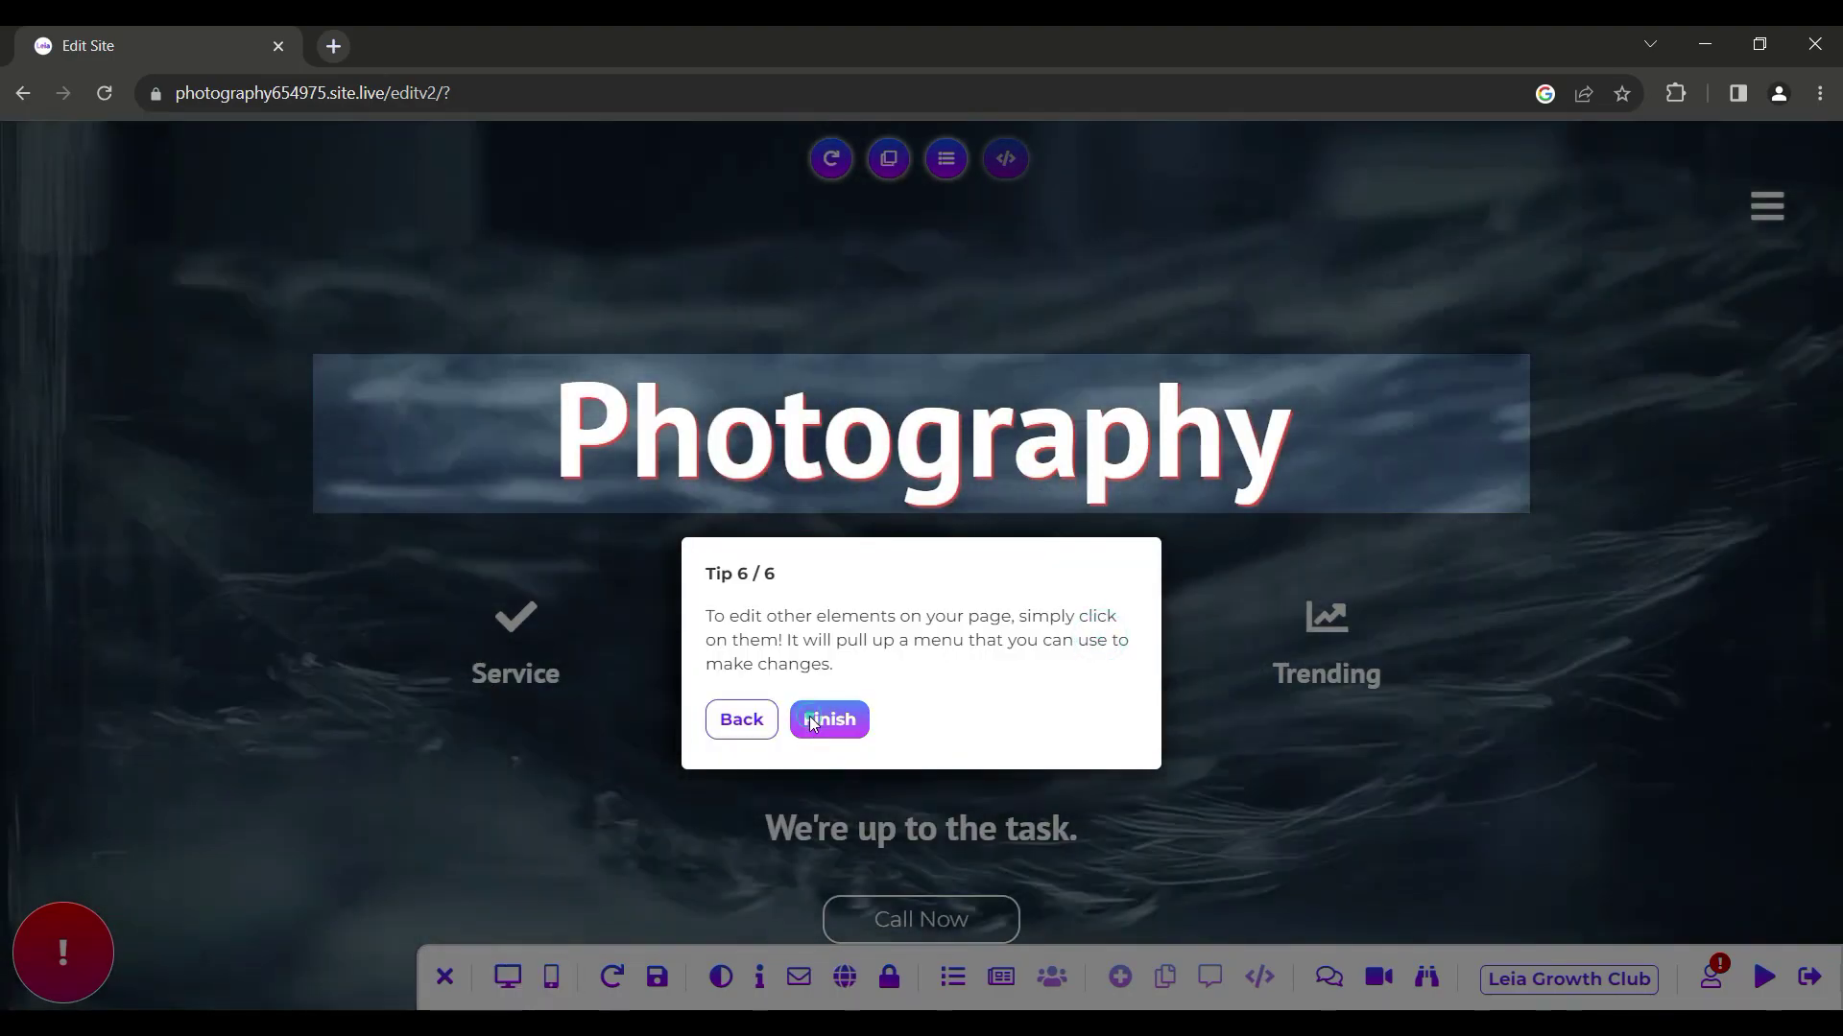
{"action": "left_click", "coordinate": [811, 722]}
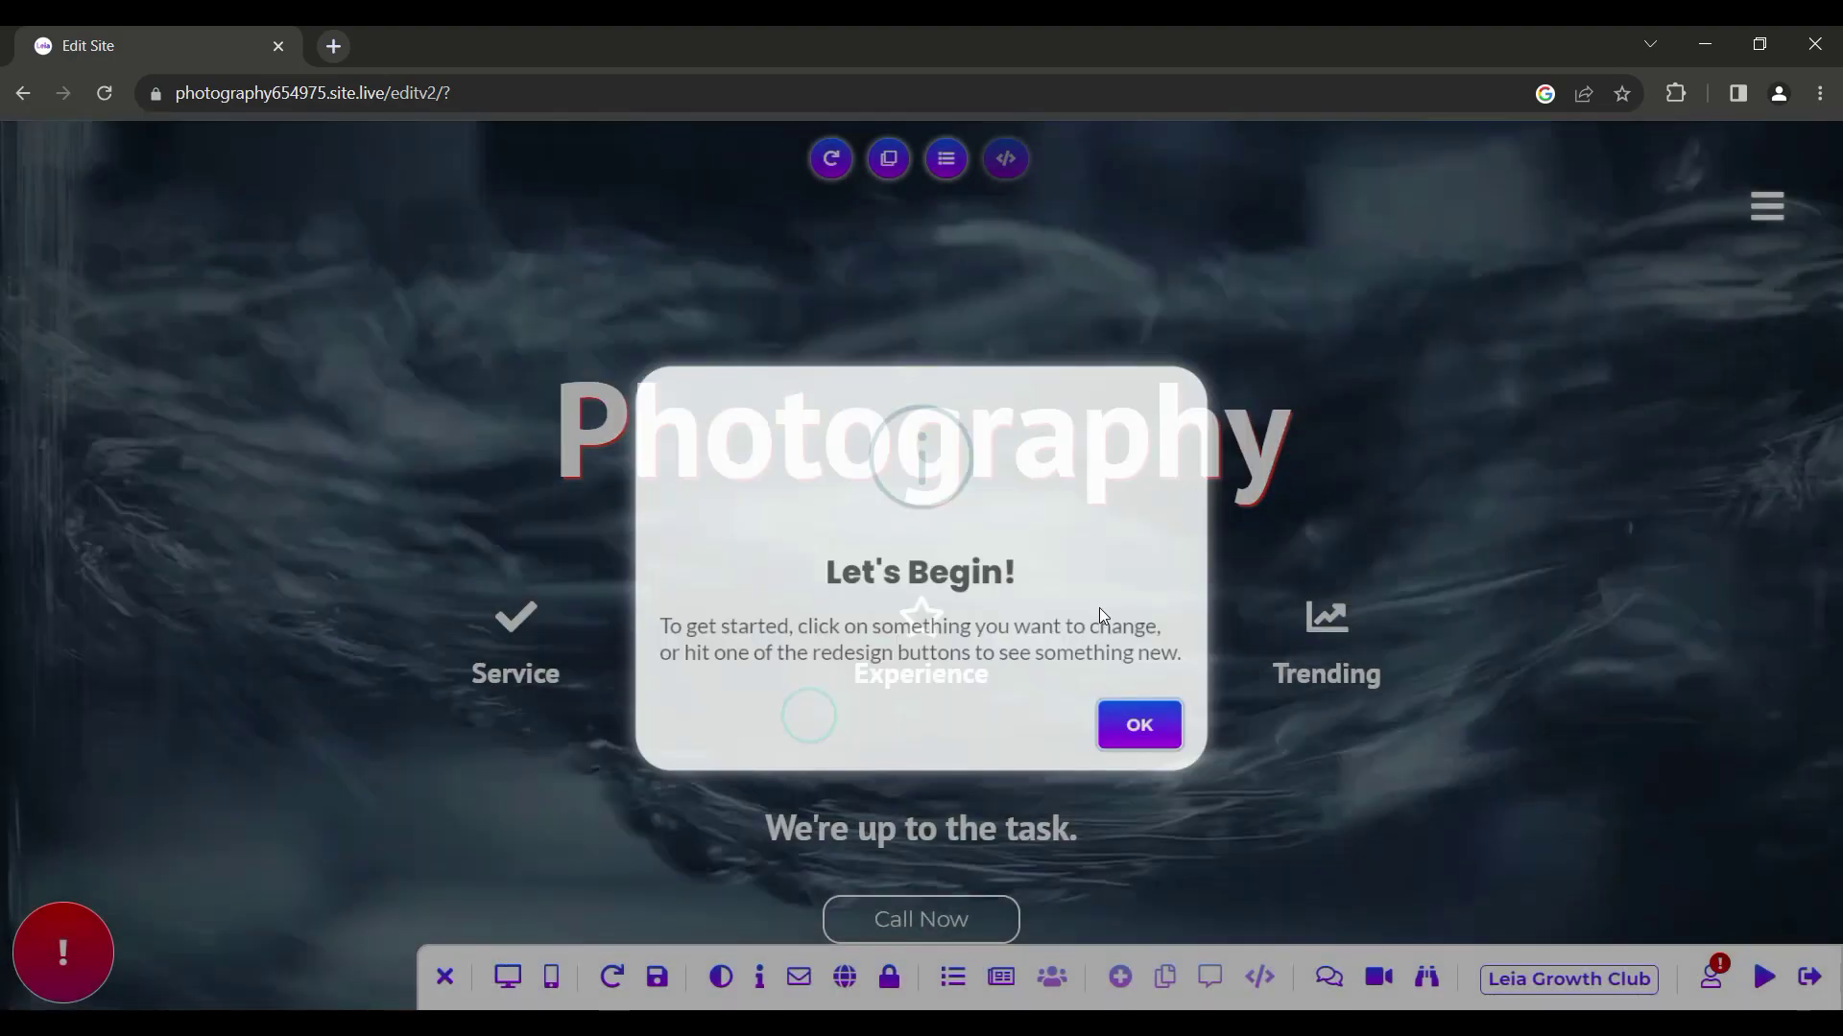
Step: Inspect the Edit Element options for the Photography heading and star icon, then request the live view
{"action": "scroll", "coordinate": [1661, 320], "scroll_direction": "down", "scroll_amount": 10}
{"action": "scroll", "coordinate": [1660, 329], "scroll_direction": "down", "scroll_amount": 15}
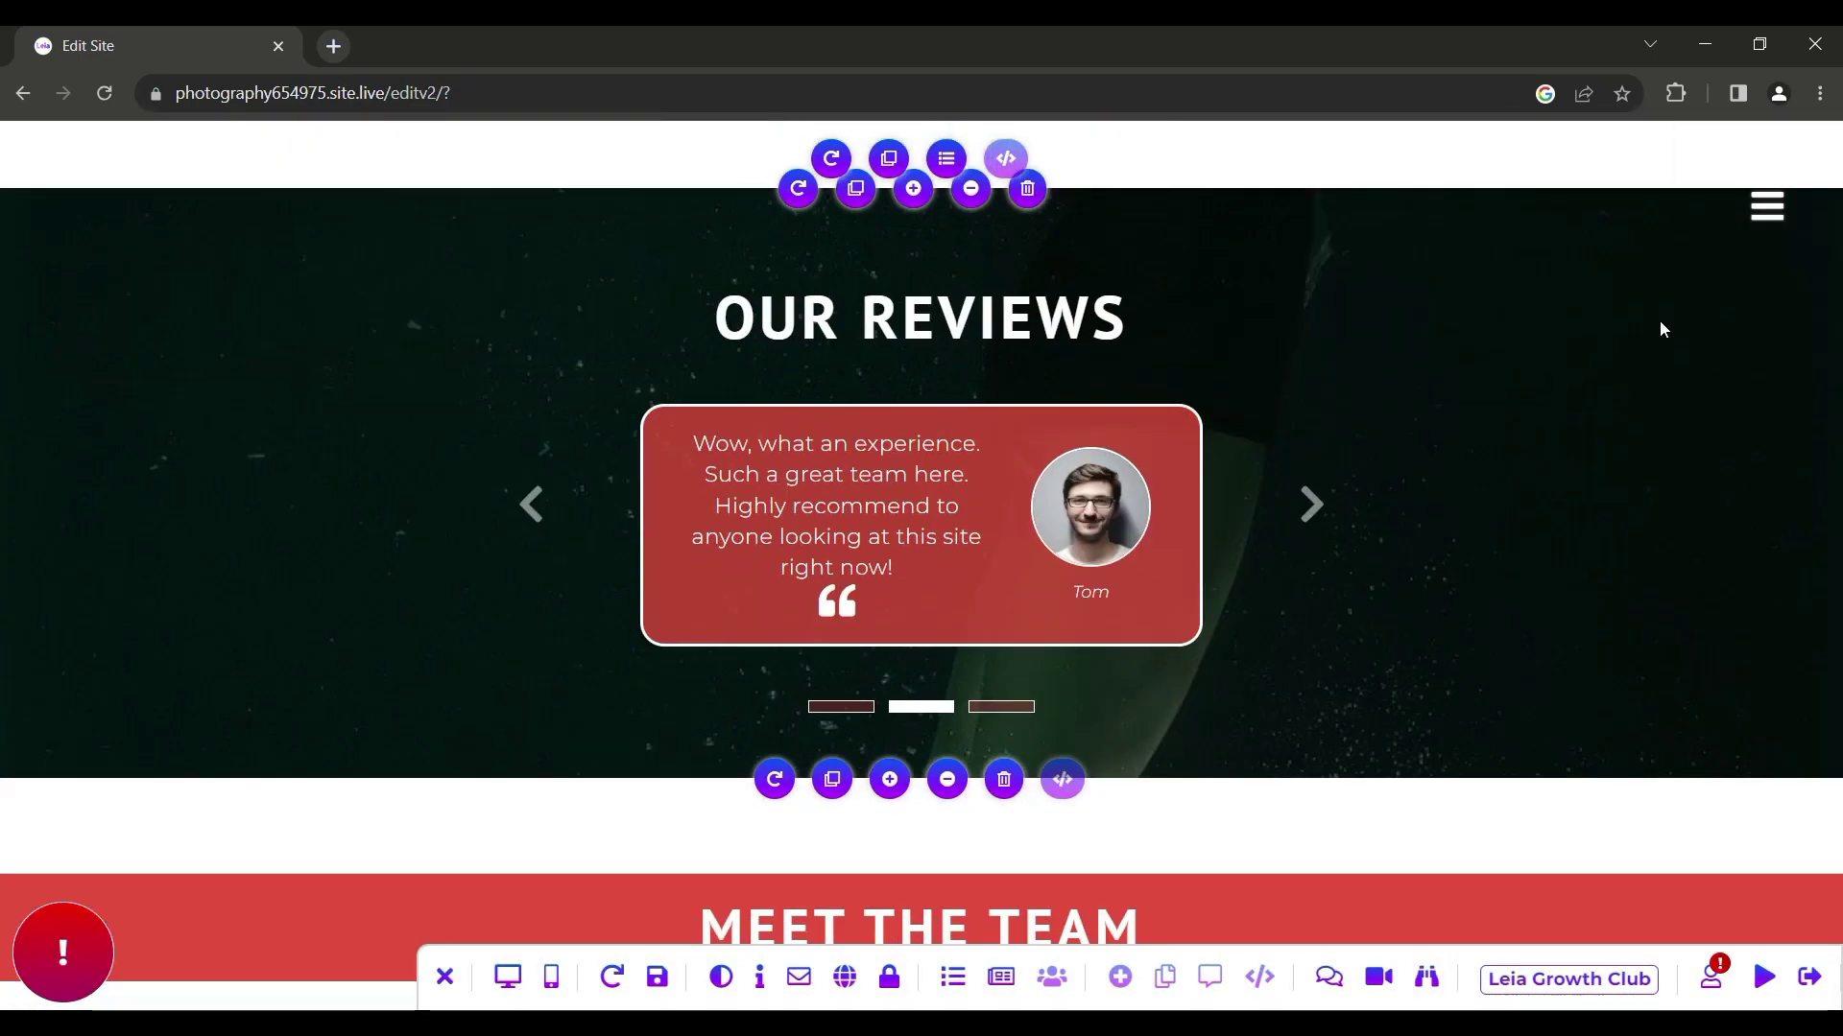
{"action": "scroll", "coordinate": [1663, 329], "scroll_direction": "up", "scroll_amount": 15}
{"action": "scroll", "coordinate": [1663, 329], "scroll_direction": "up", "scroll_amount": 10}
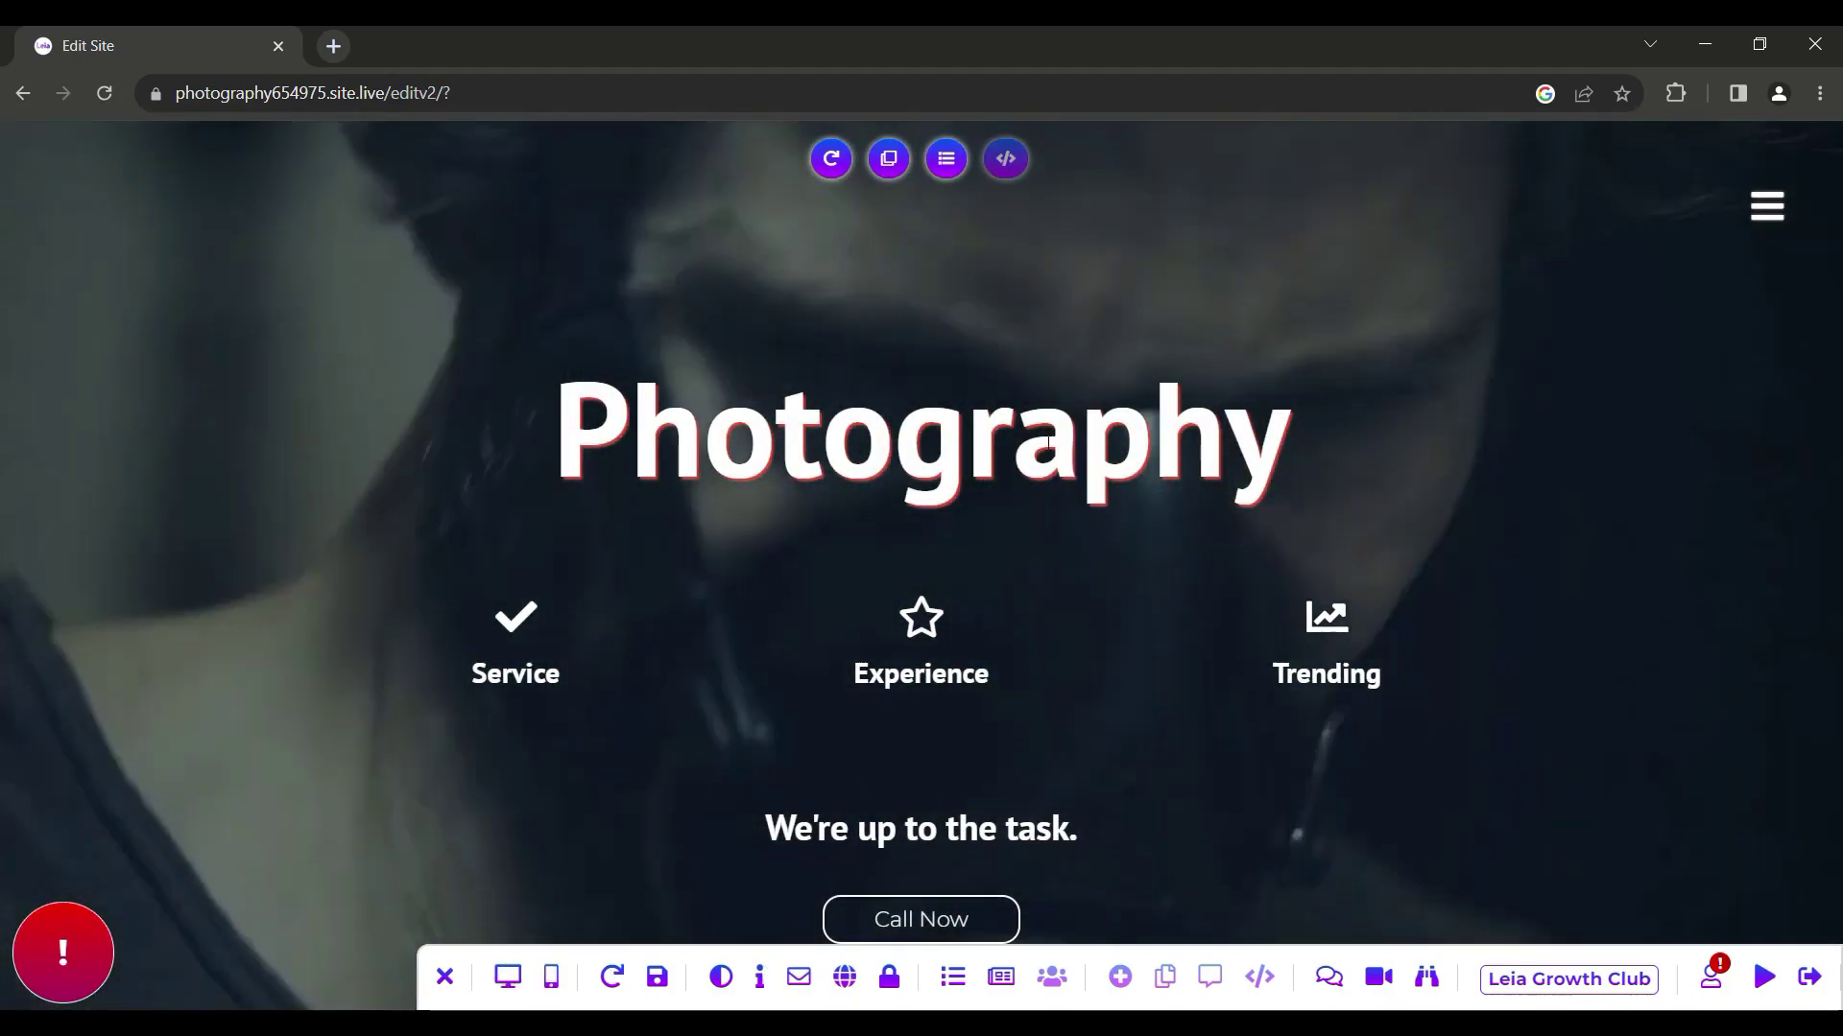
{"action": "left_click", "coordinate": [921, 436]}
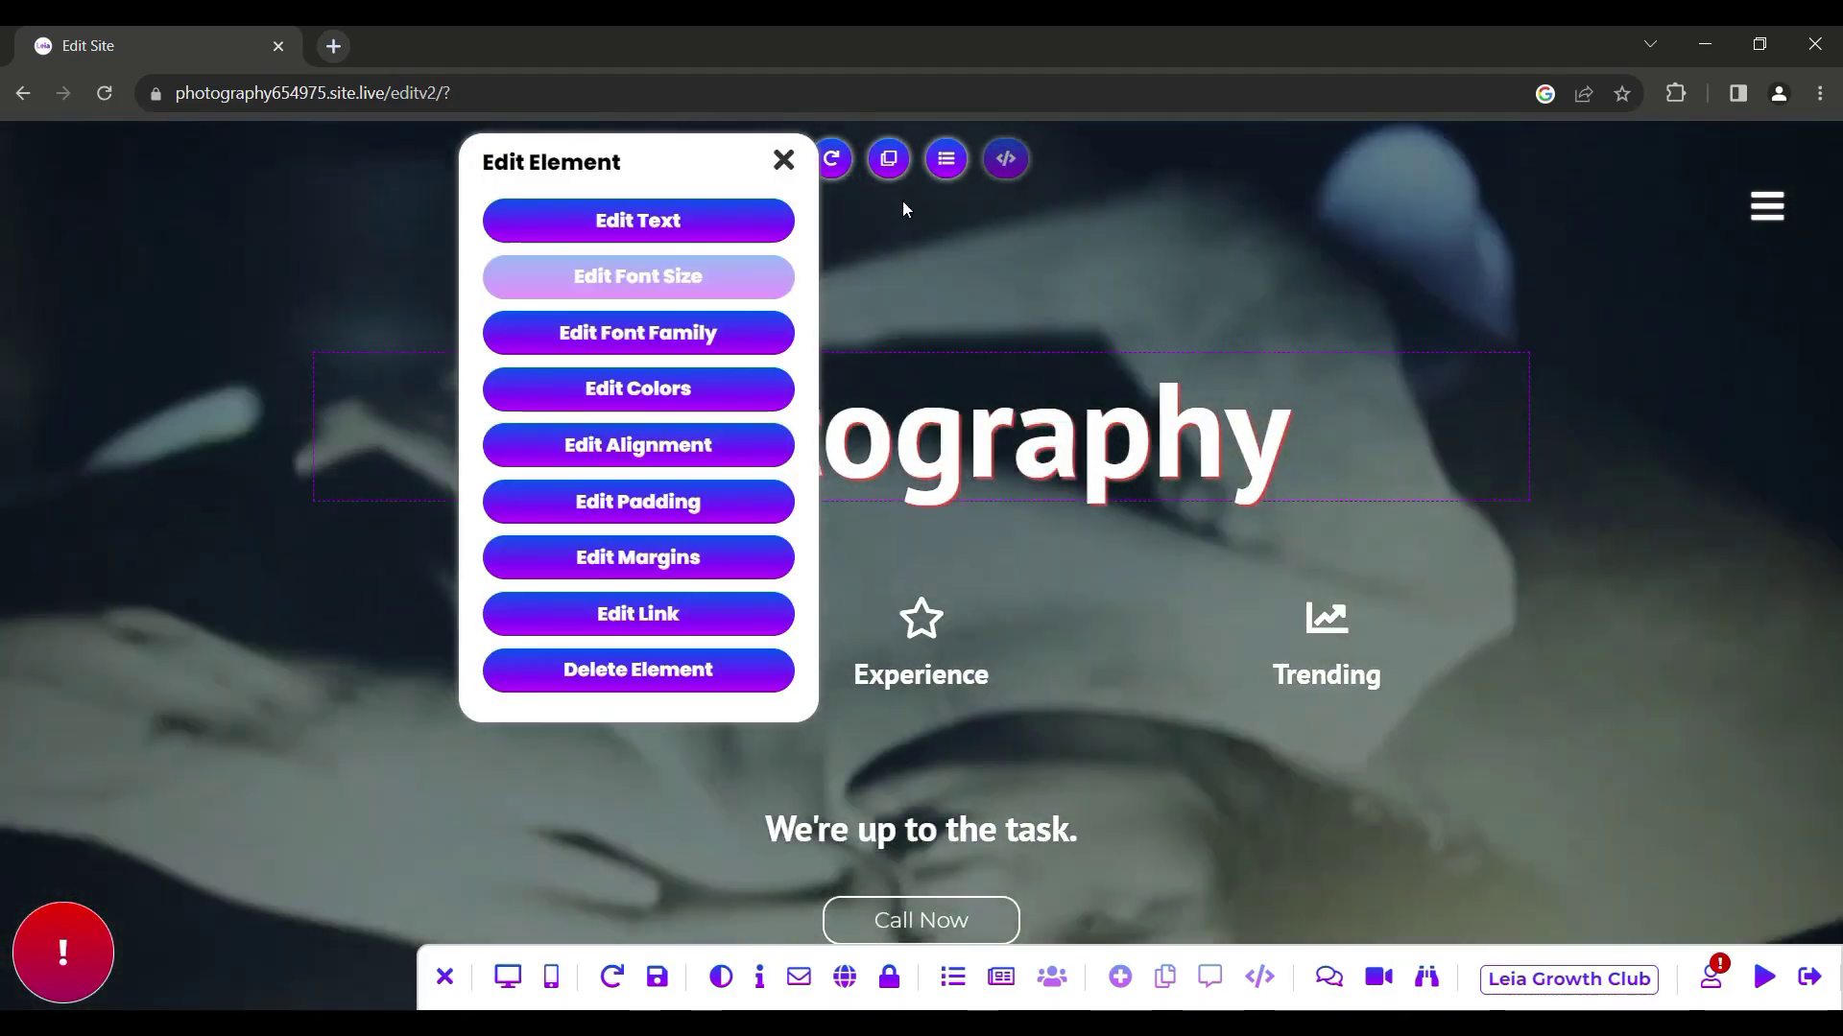
{"action": "left_click", "coordinate": [922, 617]}
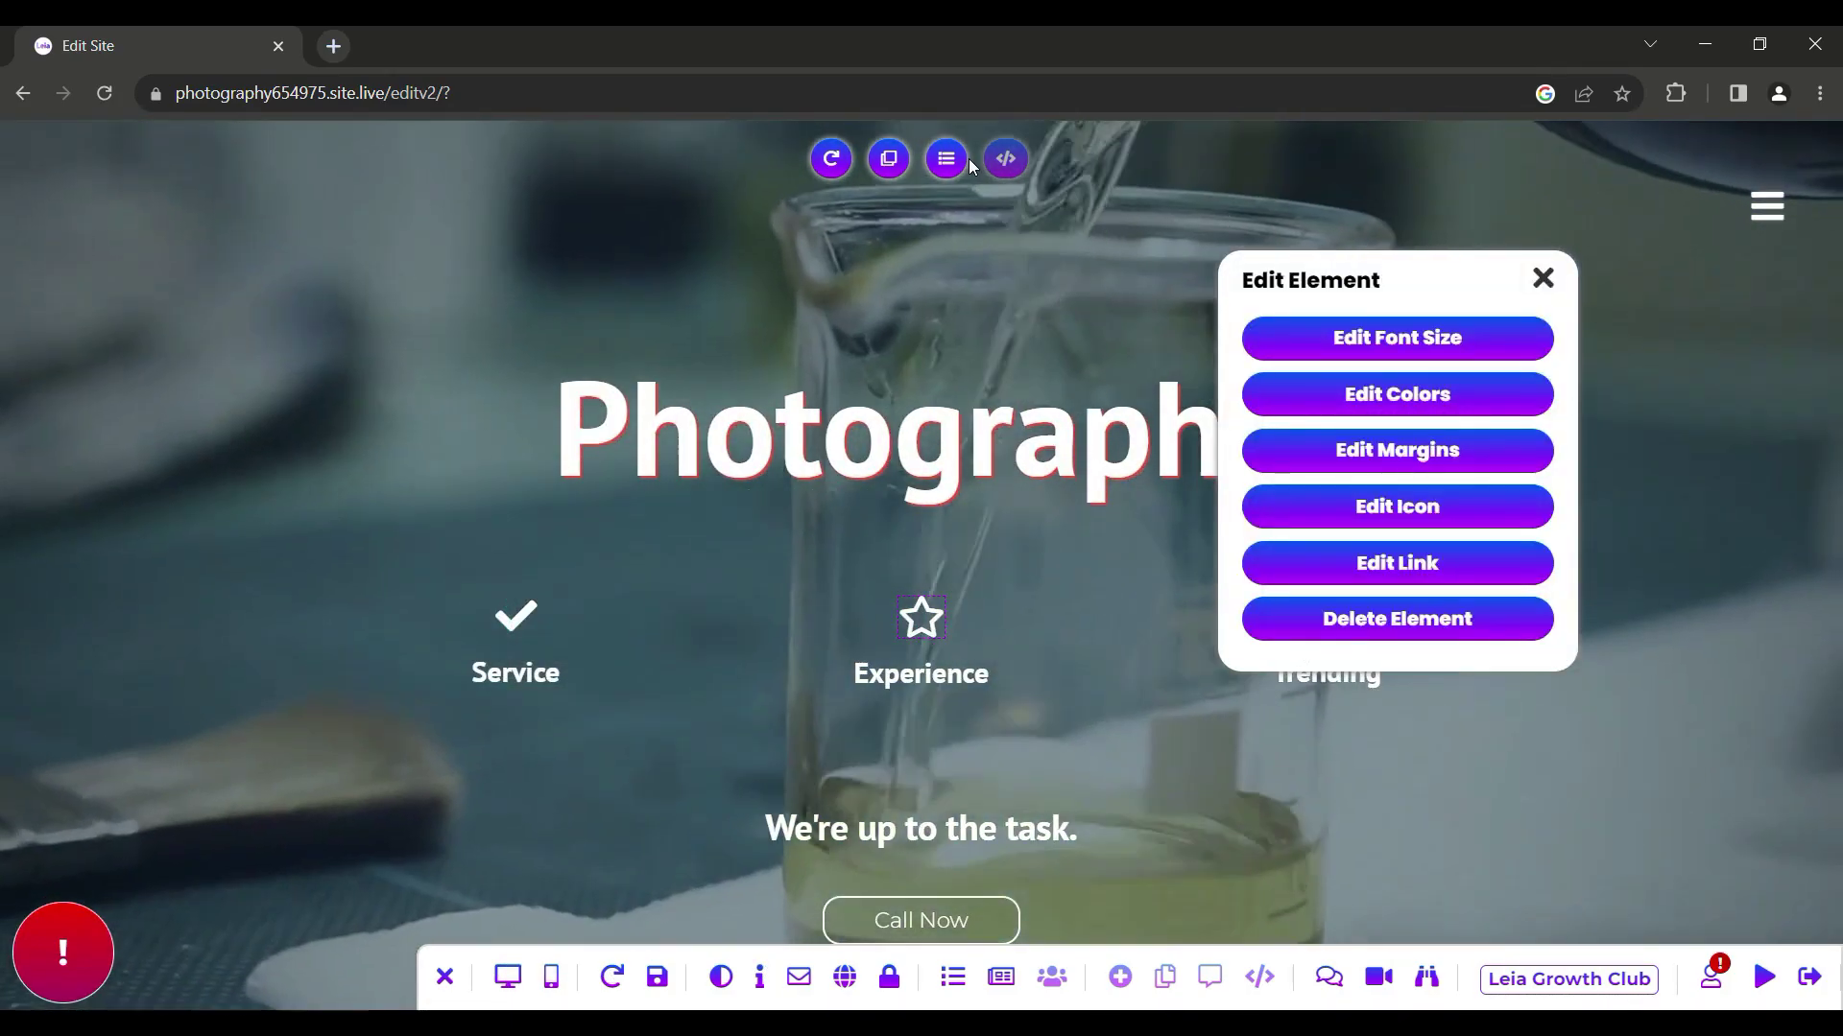
{"action": "left_click", "coordinate": [337, 460]}
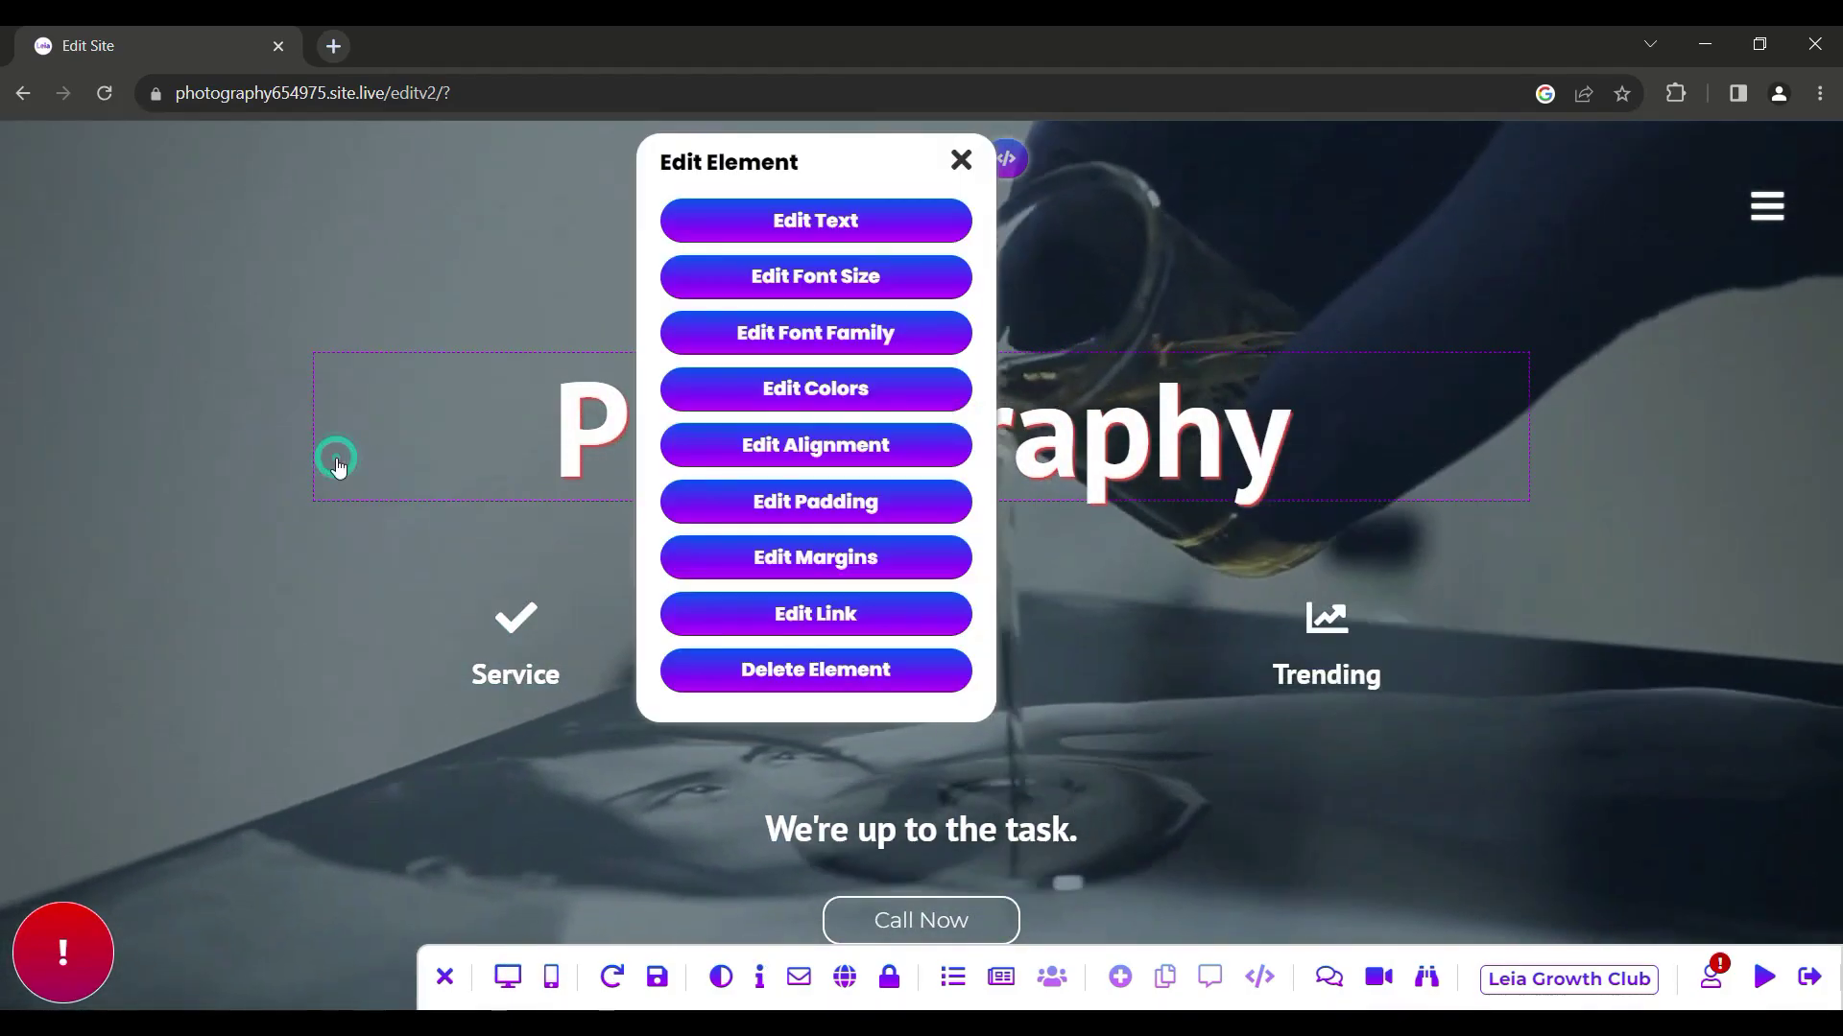
{"action": "left_click", "coordinate": [1419, 1003]}
{"action": "left_click", "coordinate": [1764, 977]}
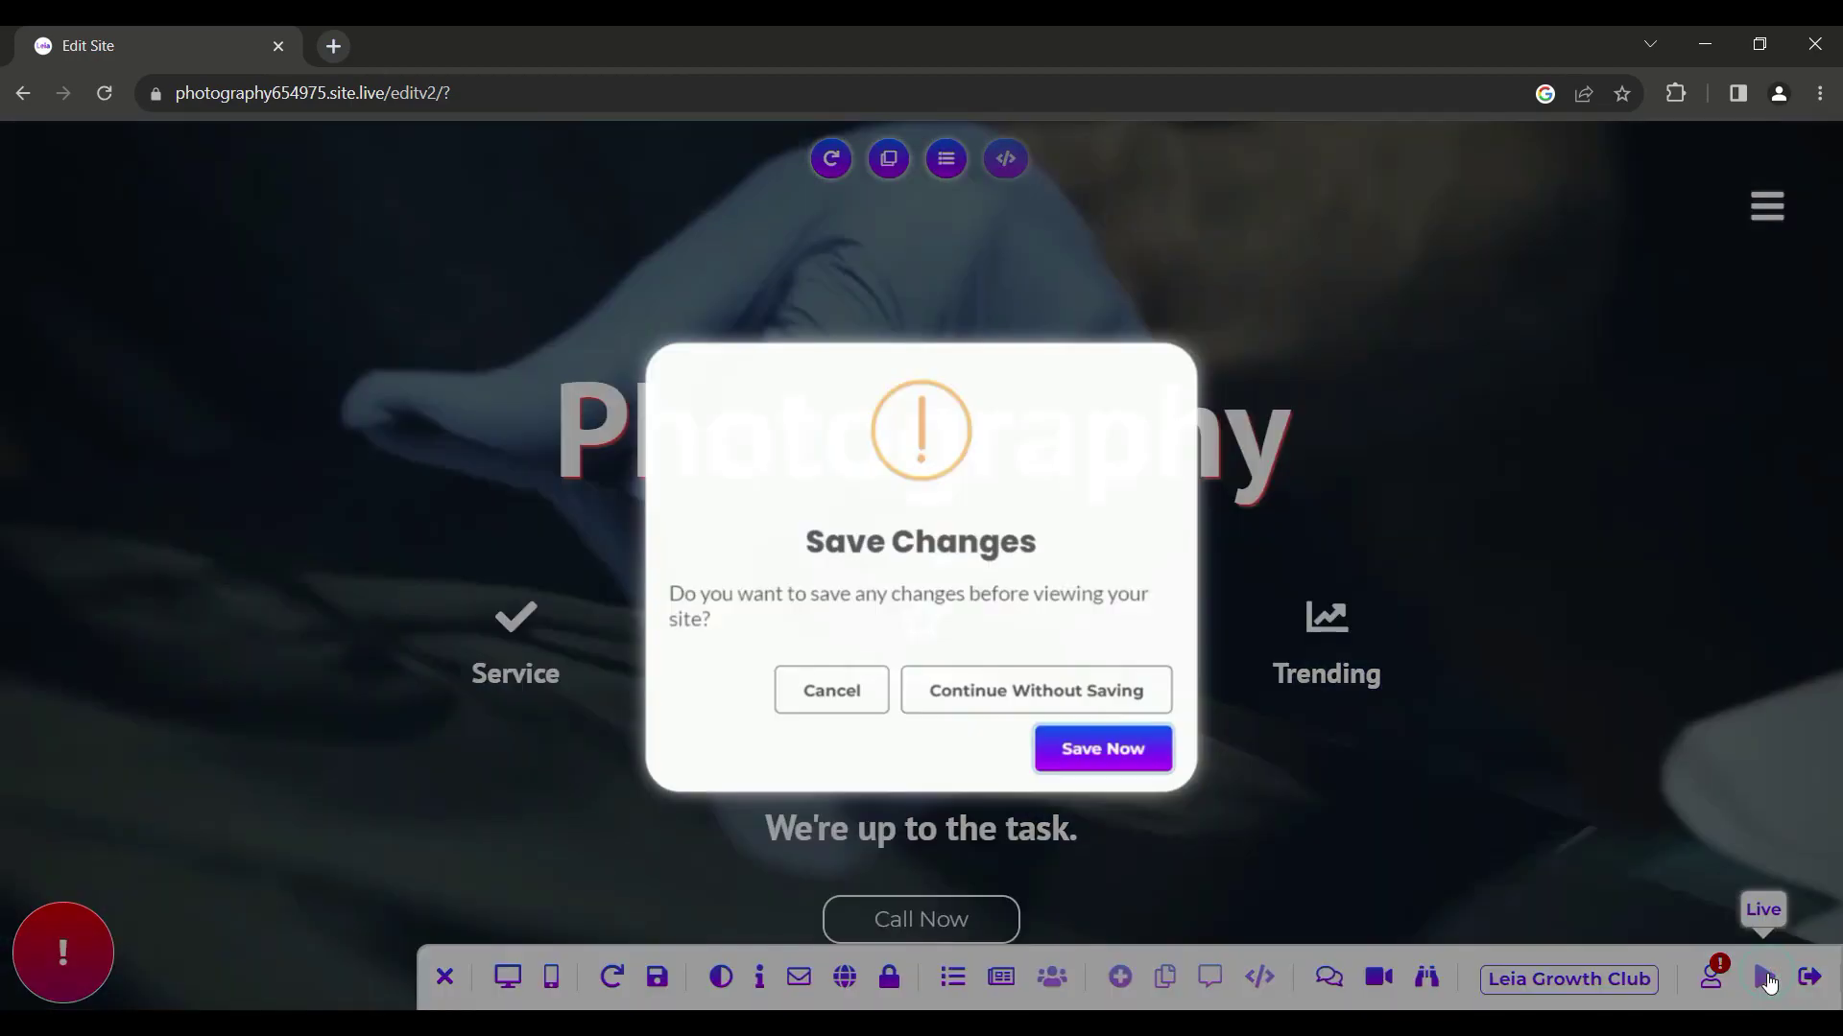
Step: Save the changes and scroll through the live Photography site in its new tab
{"action": "left_click", "coordinate": [1111, 758]}
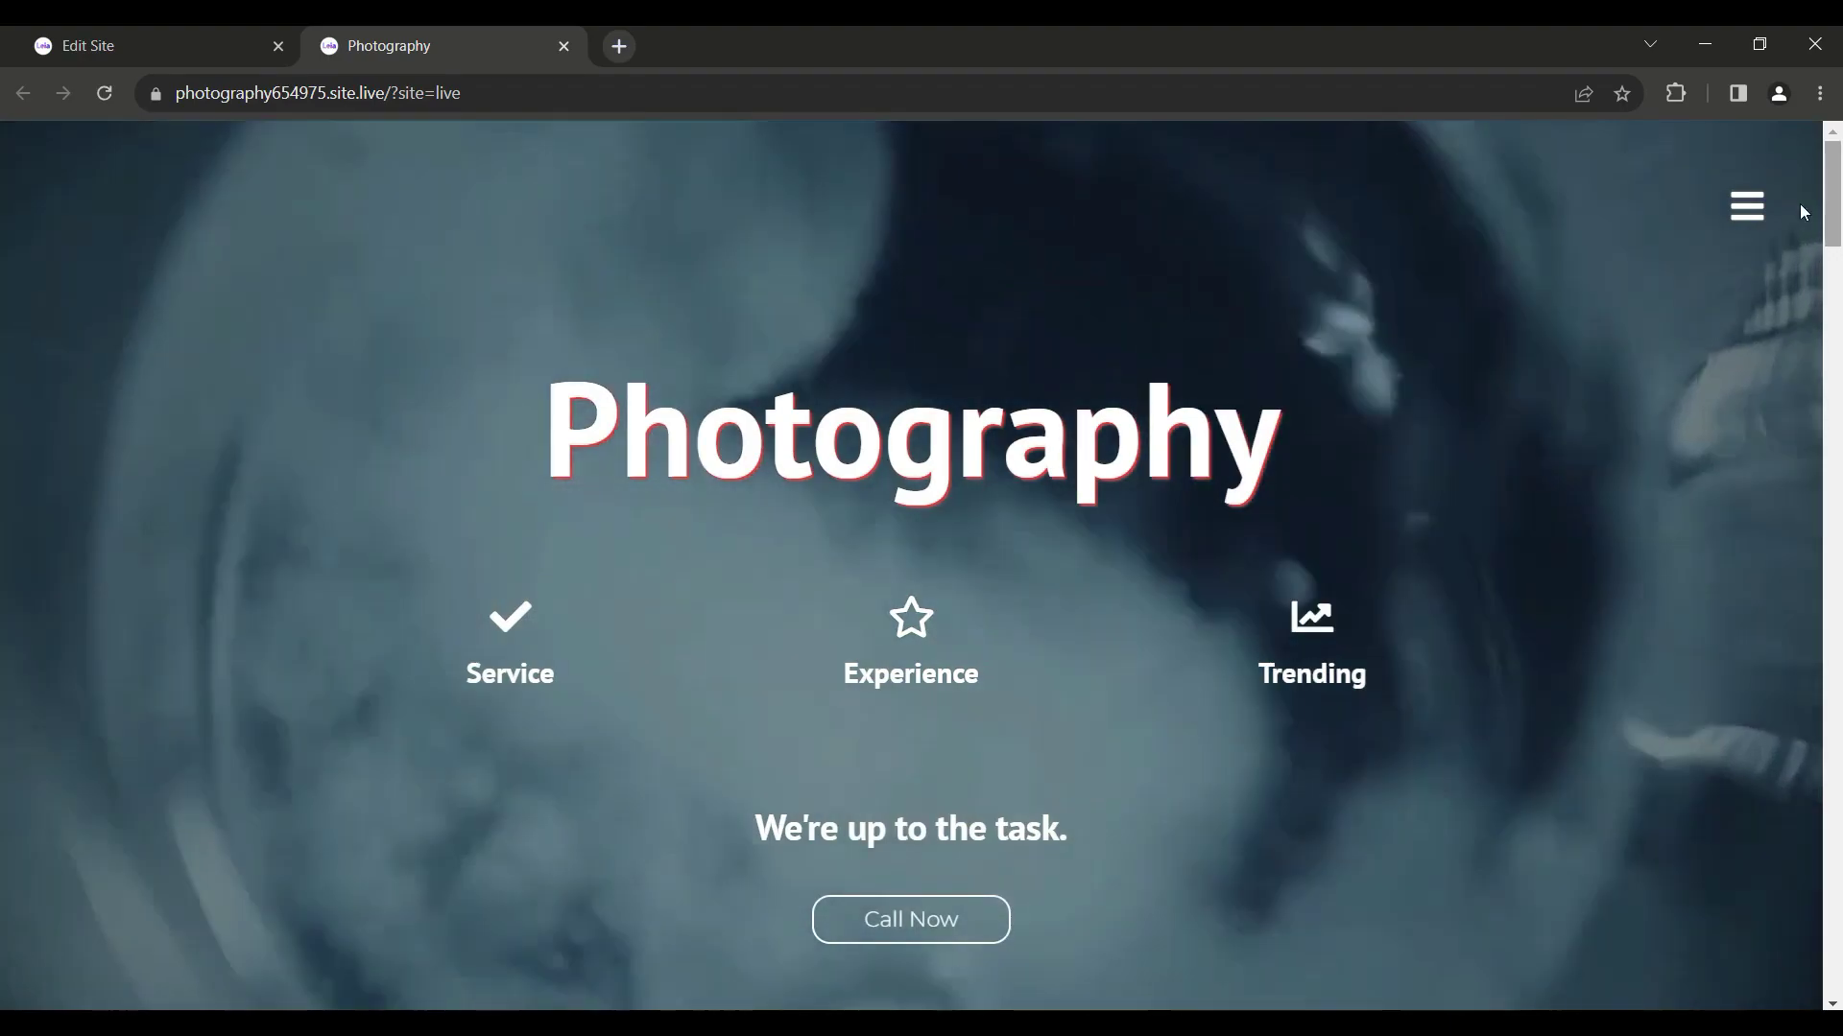
{"action": "scroll", "coordinate": [3, 264], "scroll_direction": "down", "scroll_amount": 15}
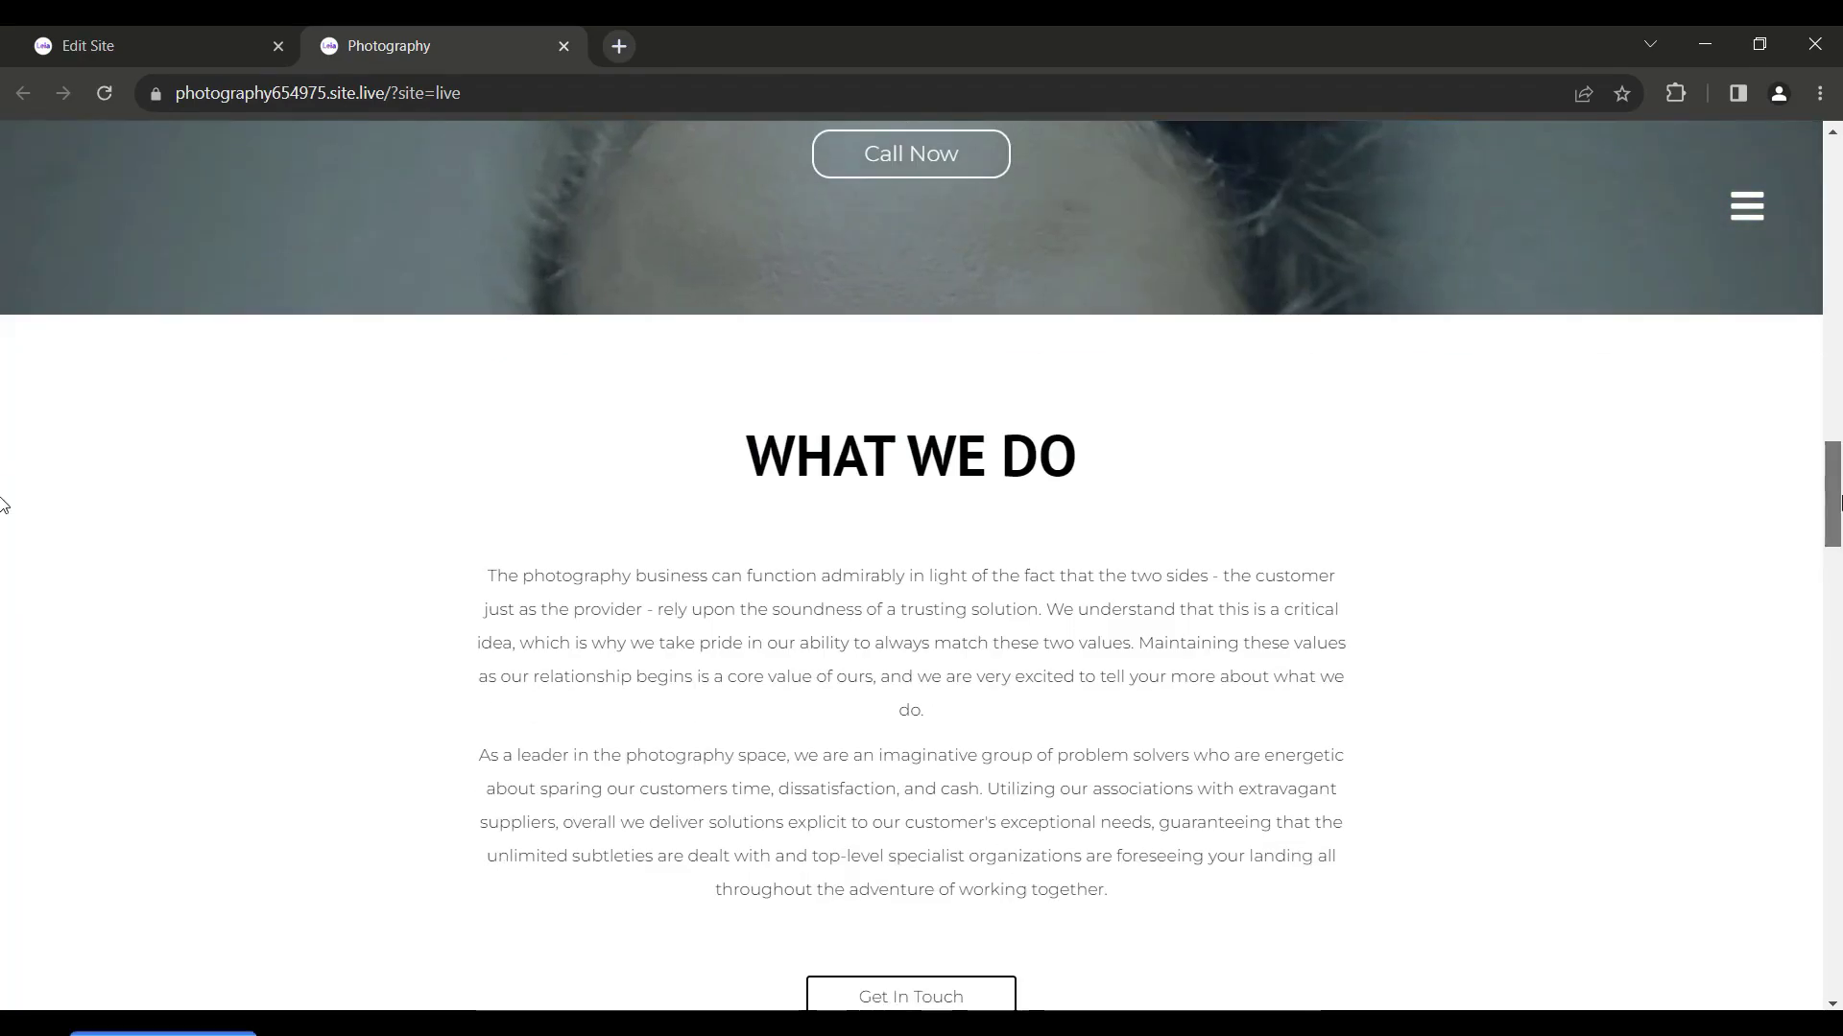
{"action": "scroll", "coordinate": [3, 589], "scroll_direction": "down", "scroll_amount": 15}
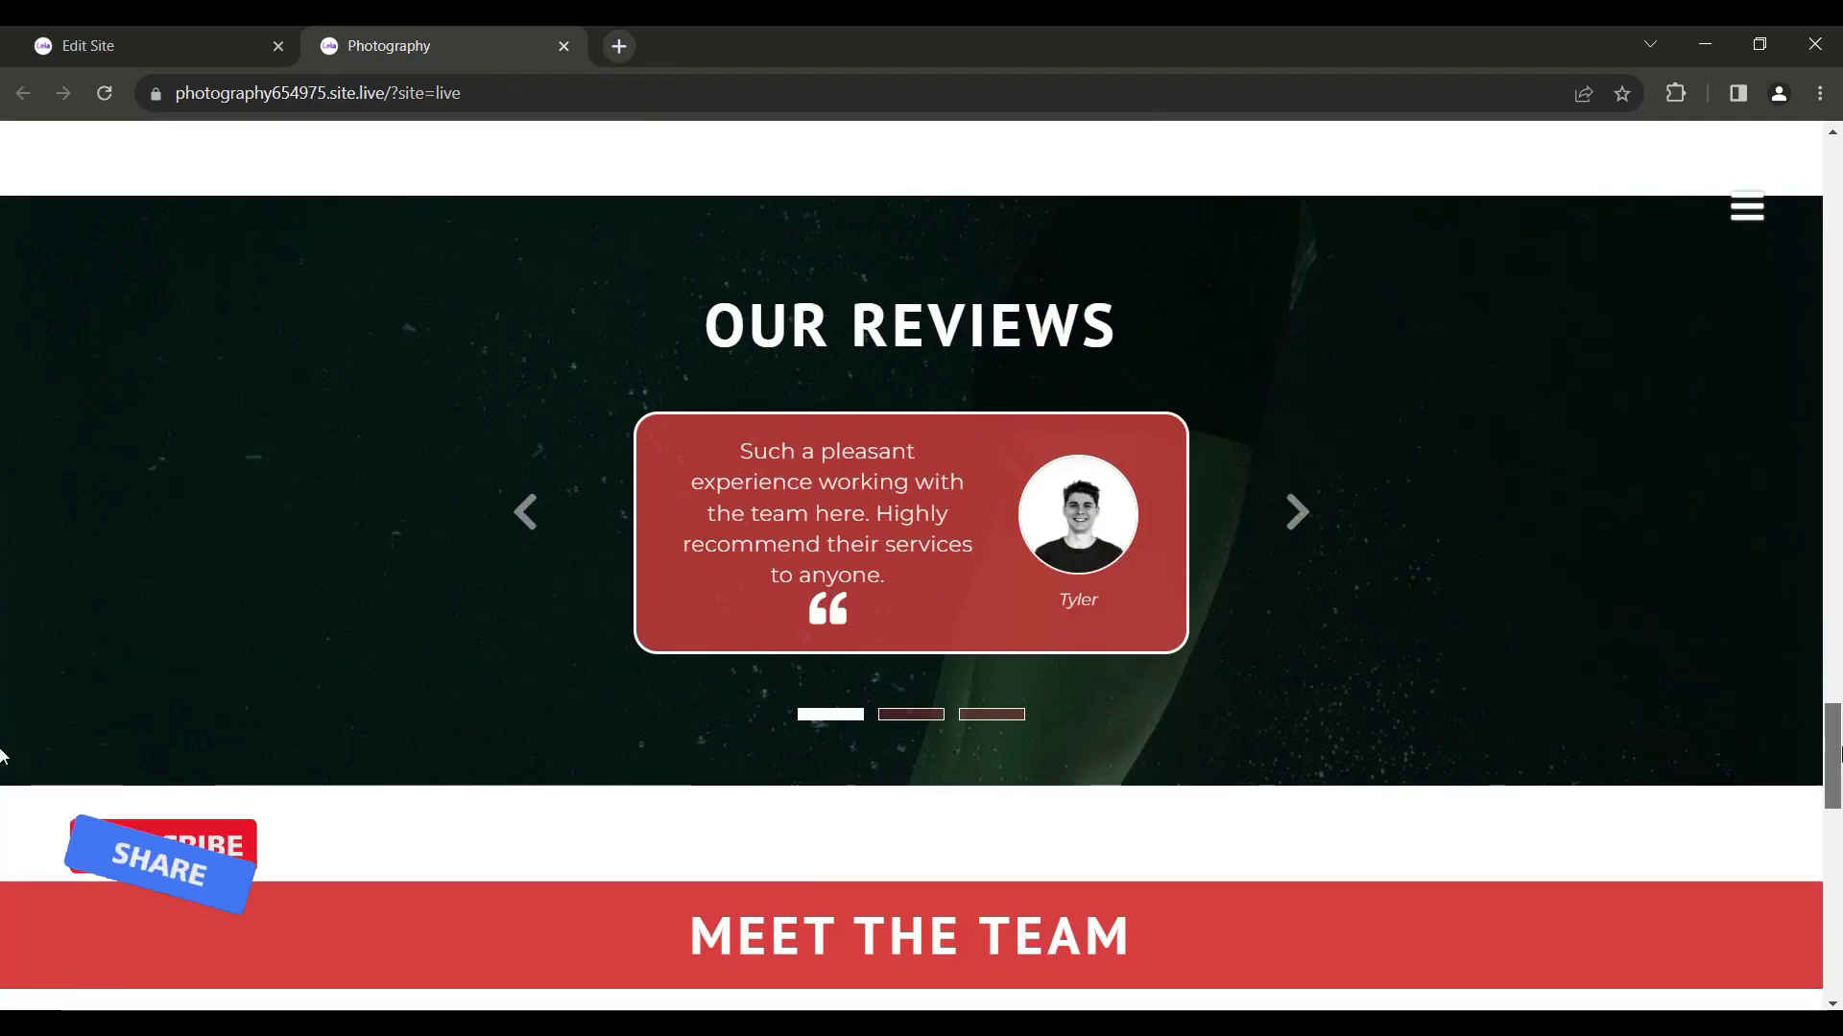
{"action": "scroll", "coordinate": [3, 792], "scroll_direction": "down", "scroll_amount": 15}
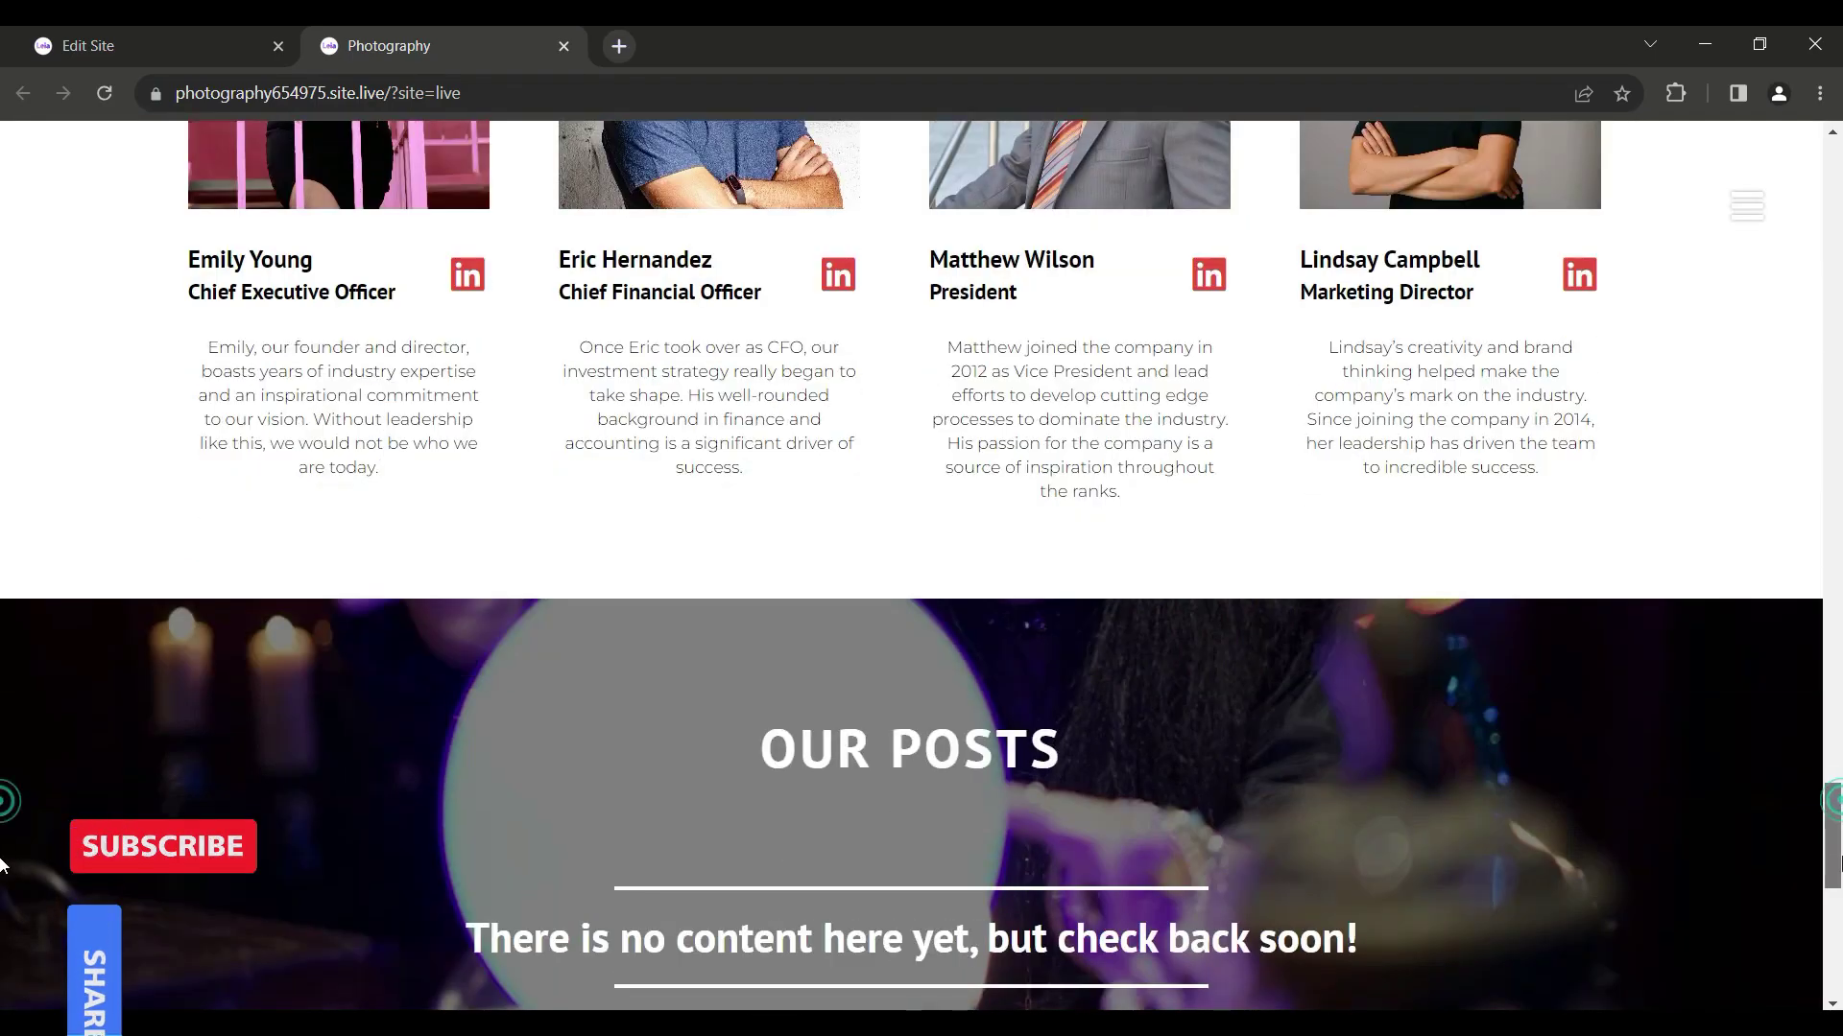
{"action": "scroll", "coordinate": [3, 895], "scroll_direction": "down", "scroll_amount": 5}
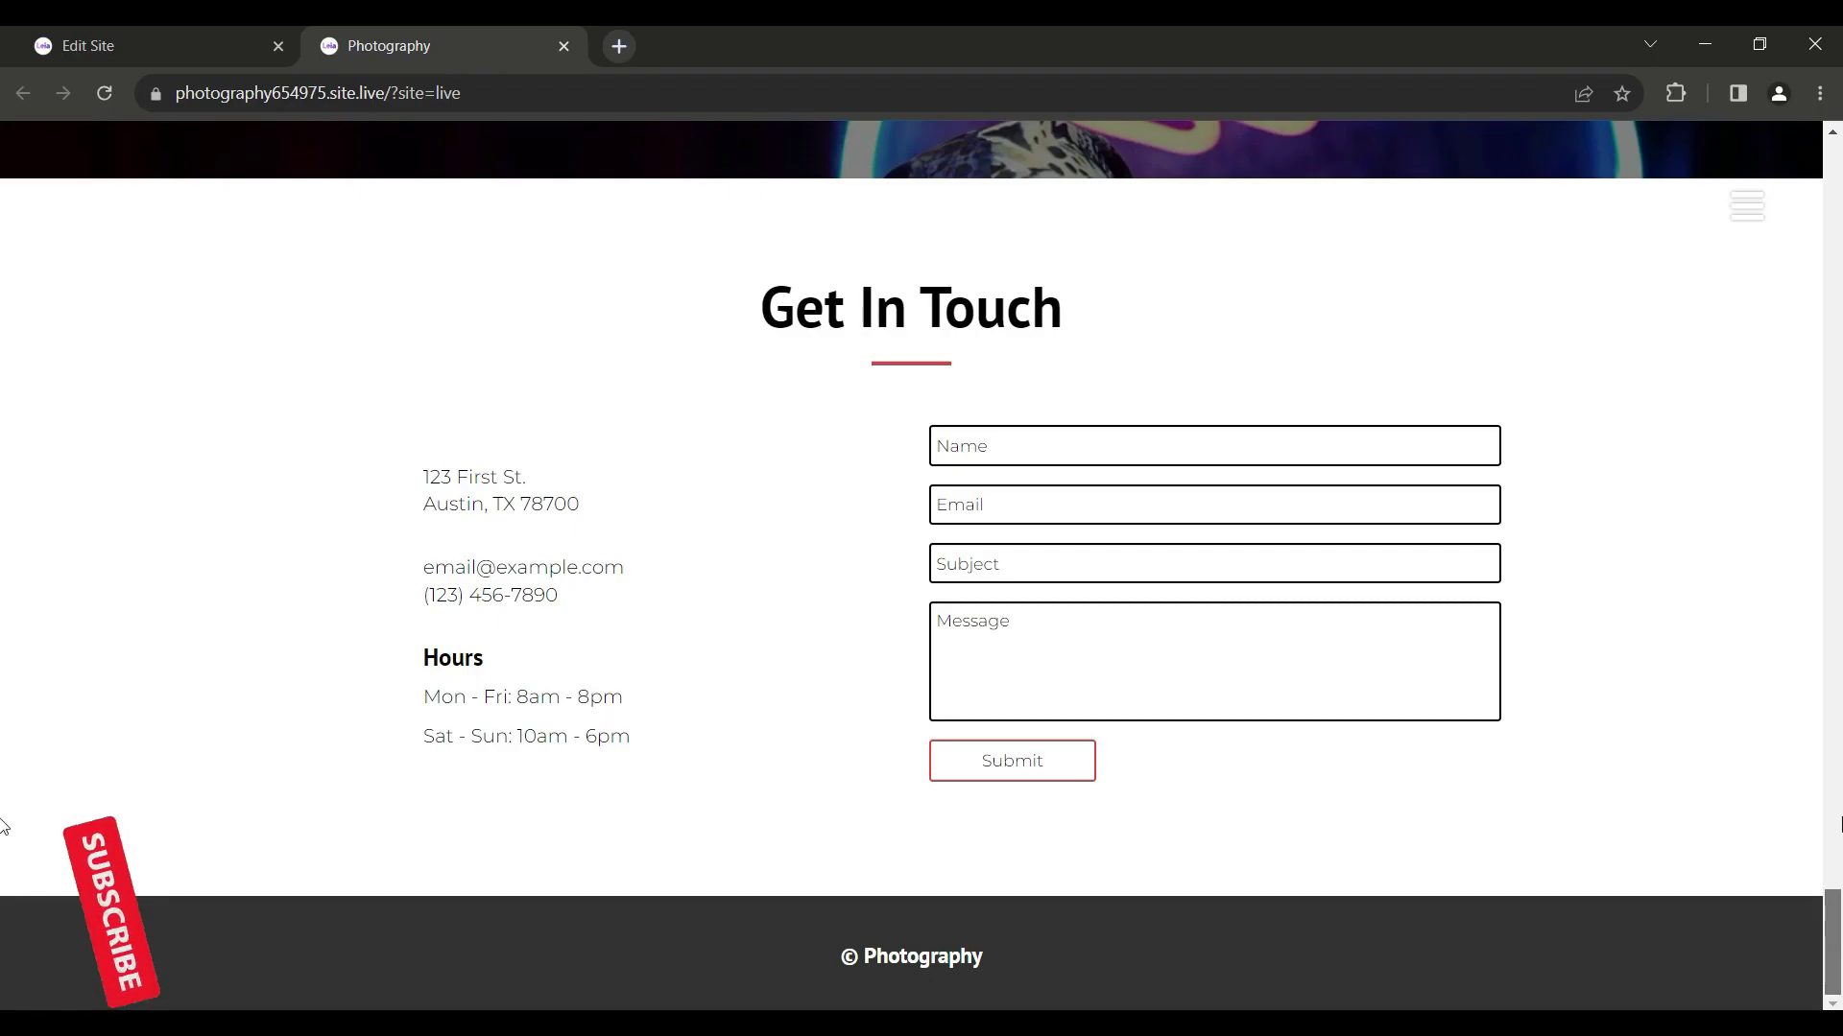
{"action": "scroll", "coordinate": [3, 532], "scroll_direction": "up", "scroll_amount": 10}
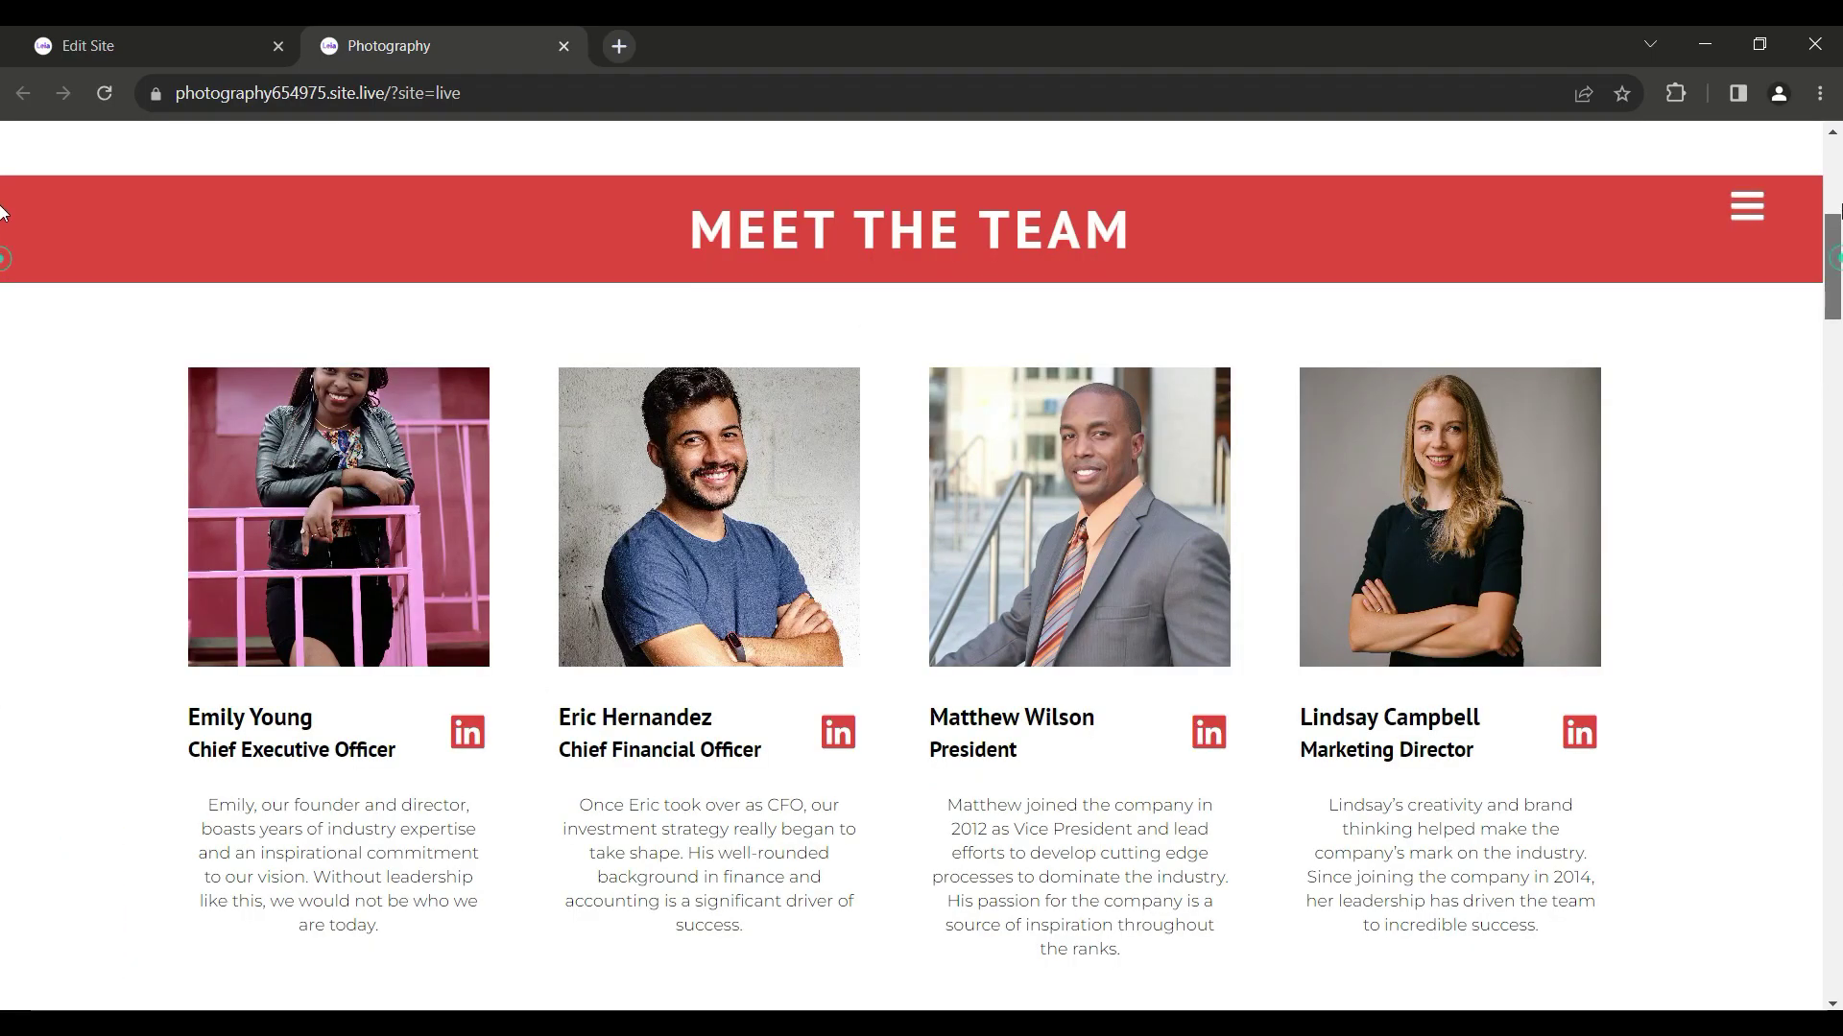
{"action": "scroll", "coordinate": [3, 211], "scroll_direction": "up", "scroll_amount": 10}
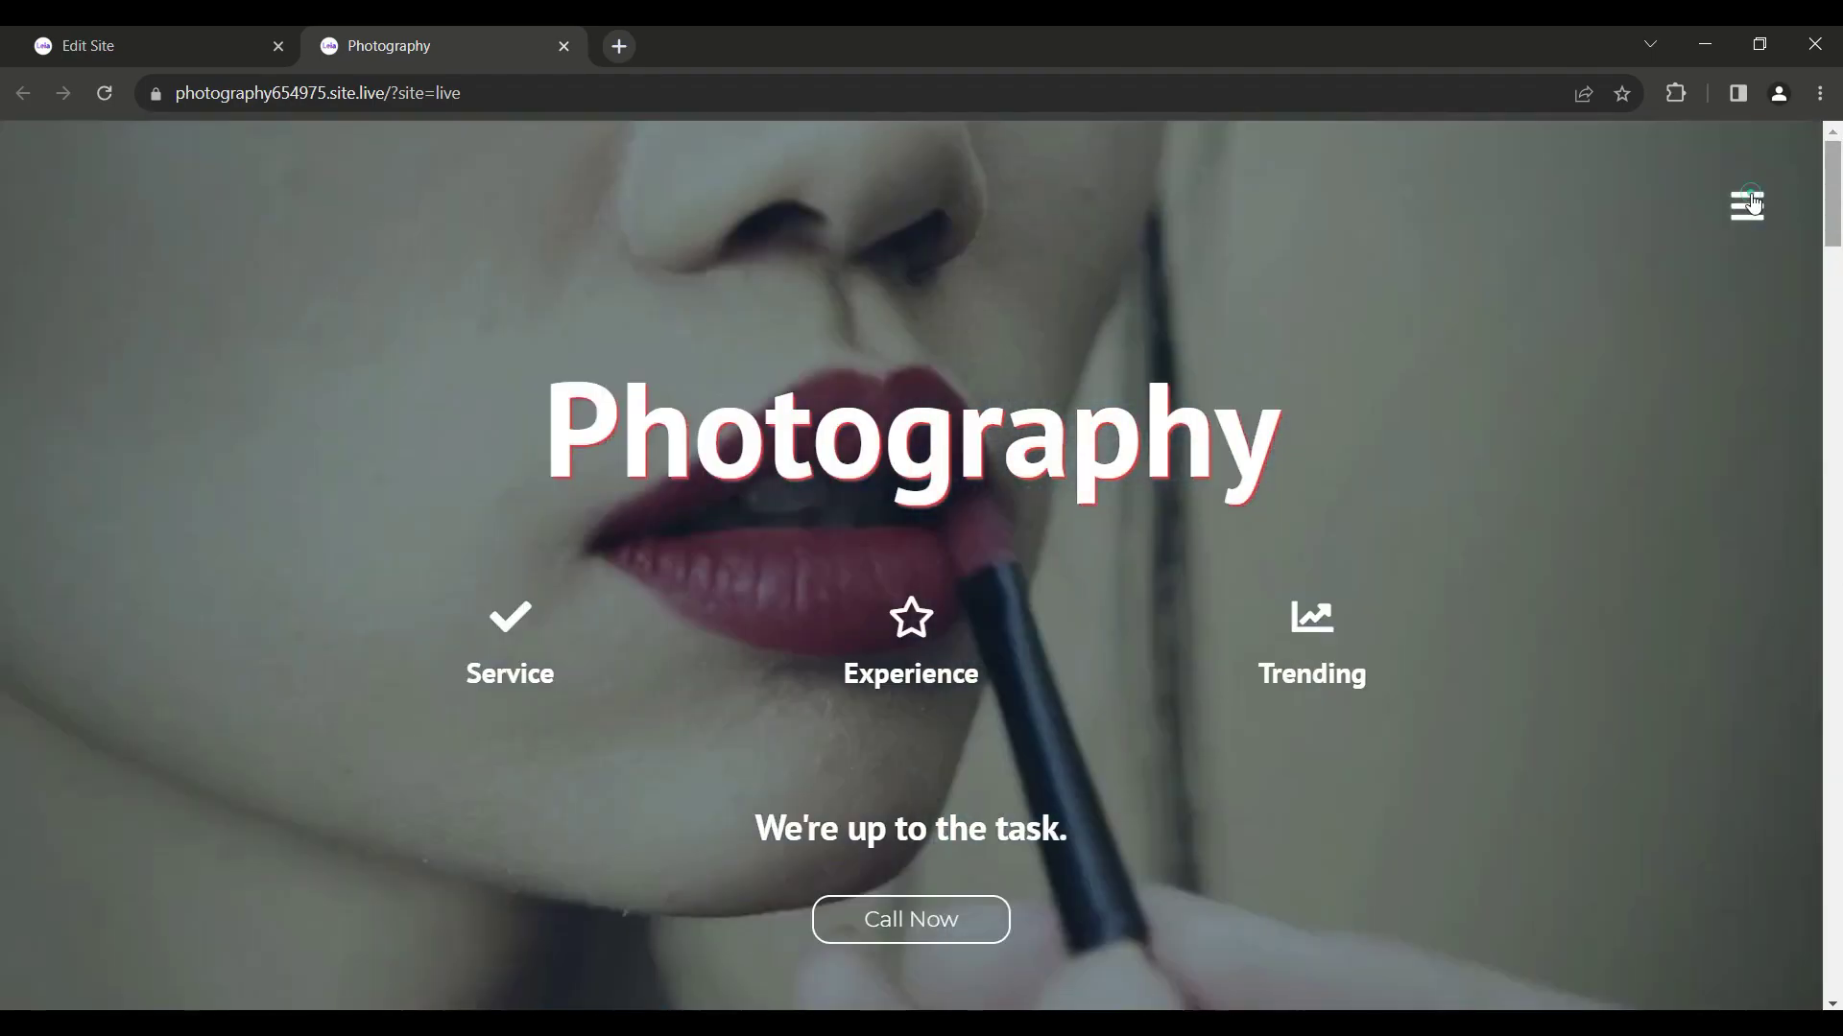
Step: Jump to the Contact section via the hamburger menu, close the menu, and return to the top
{"action": "left_click", "coordinate": [1753, 204]}
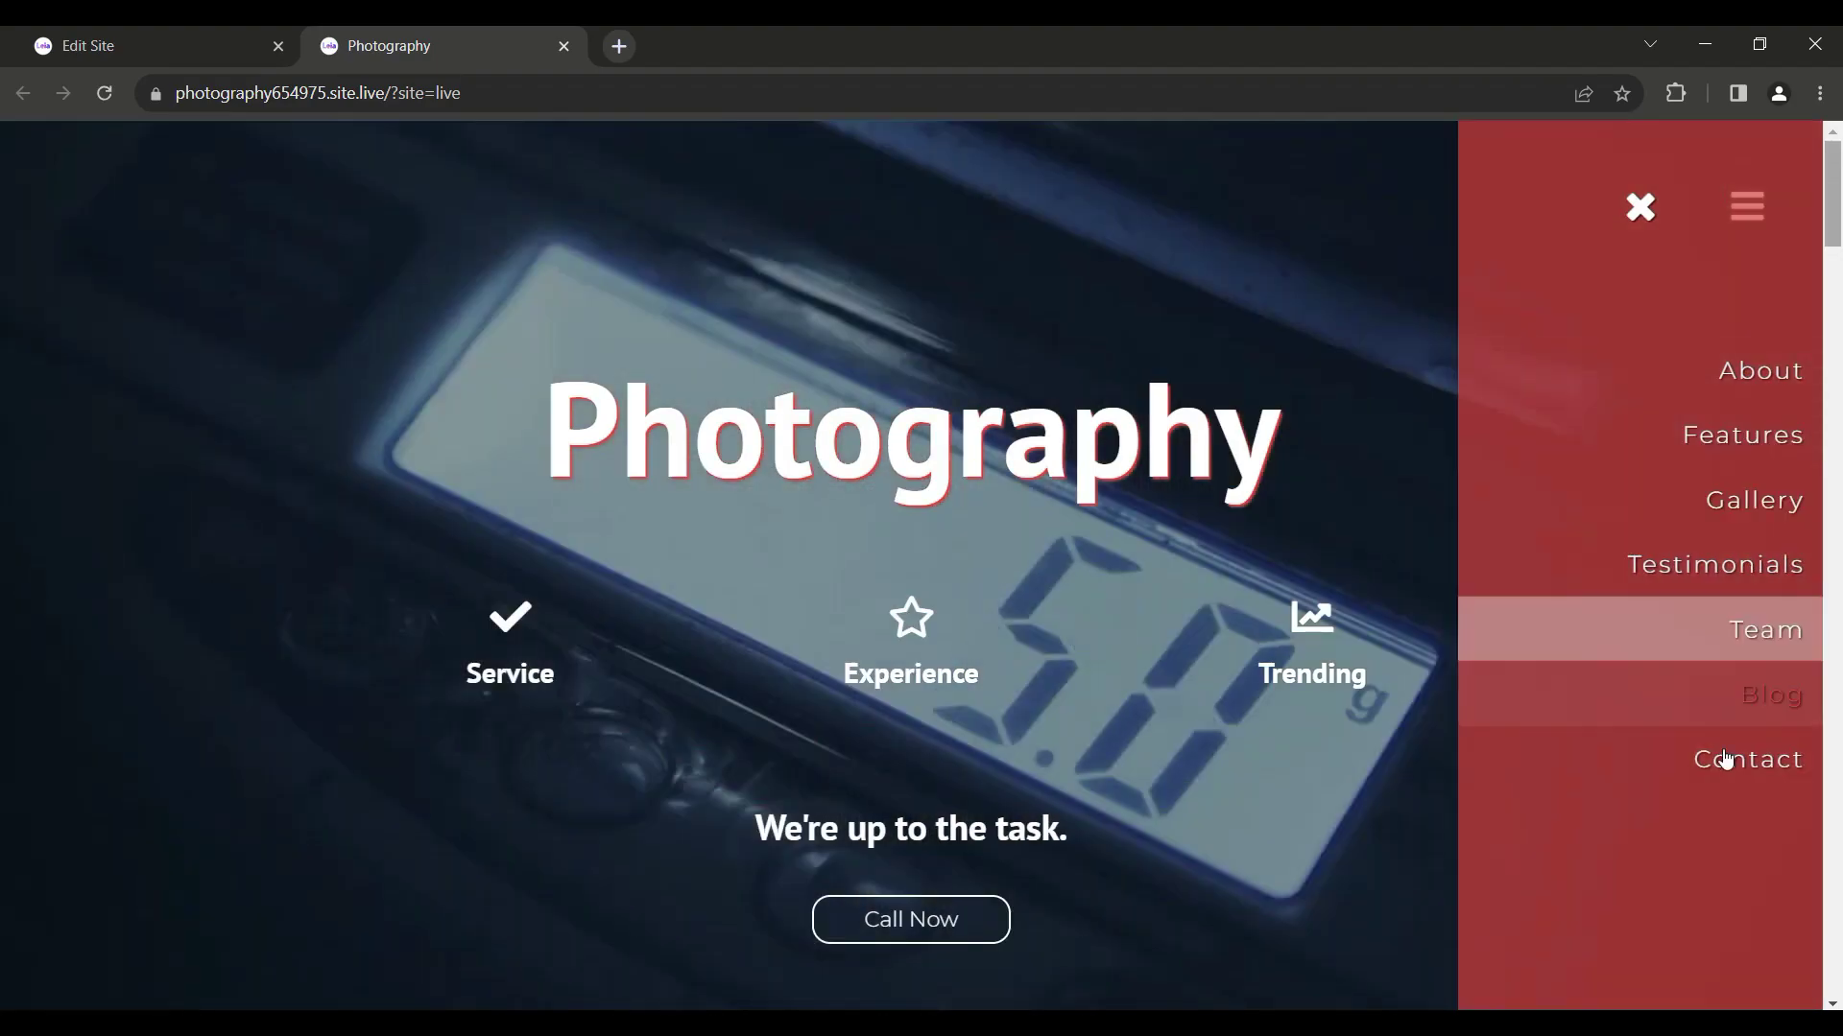
{"action": "left_click", "coordinate": [1725, 747]}
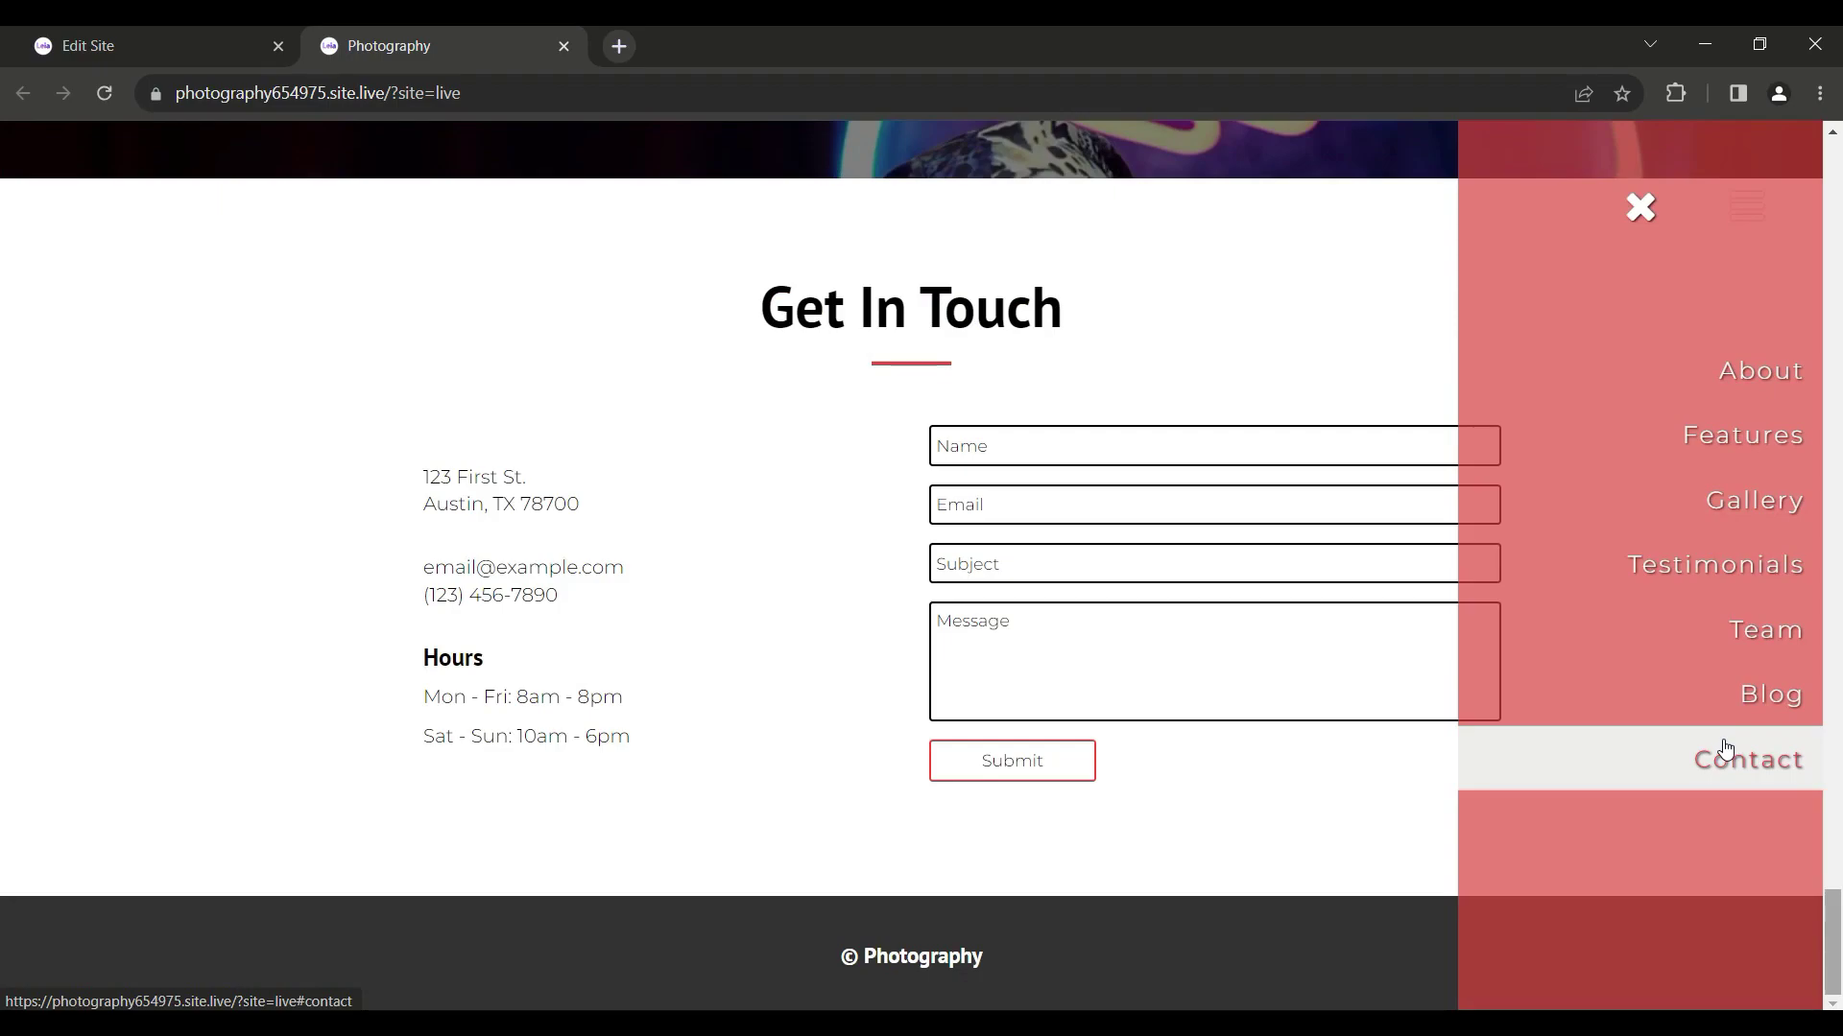
{"action": "double_click", "coordinate": [426, 567]}
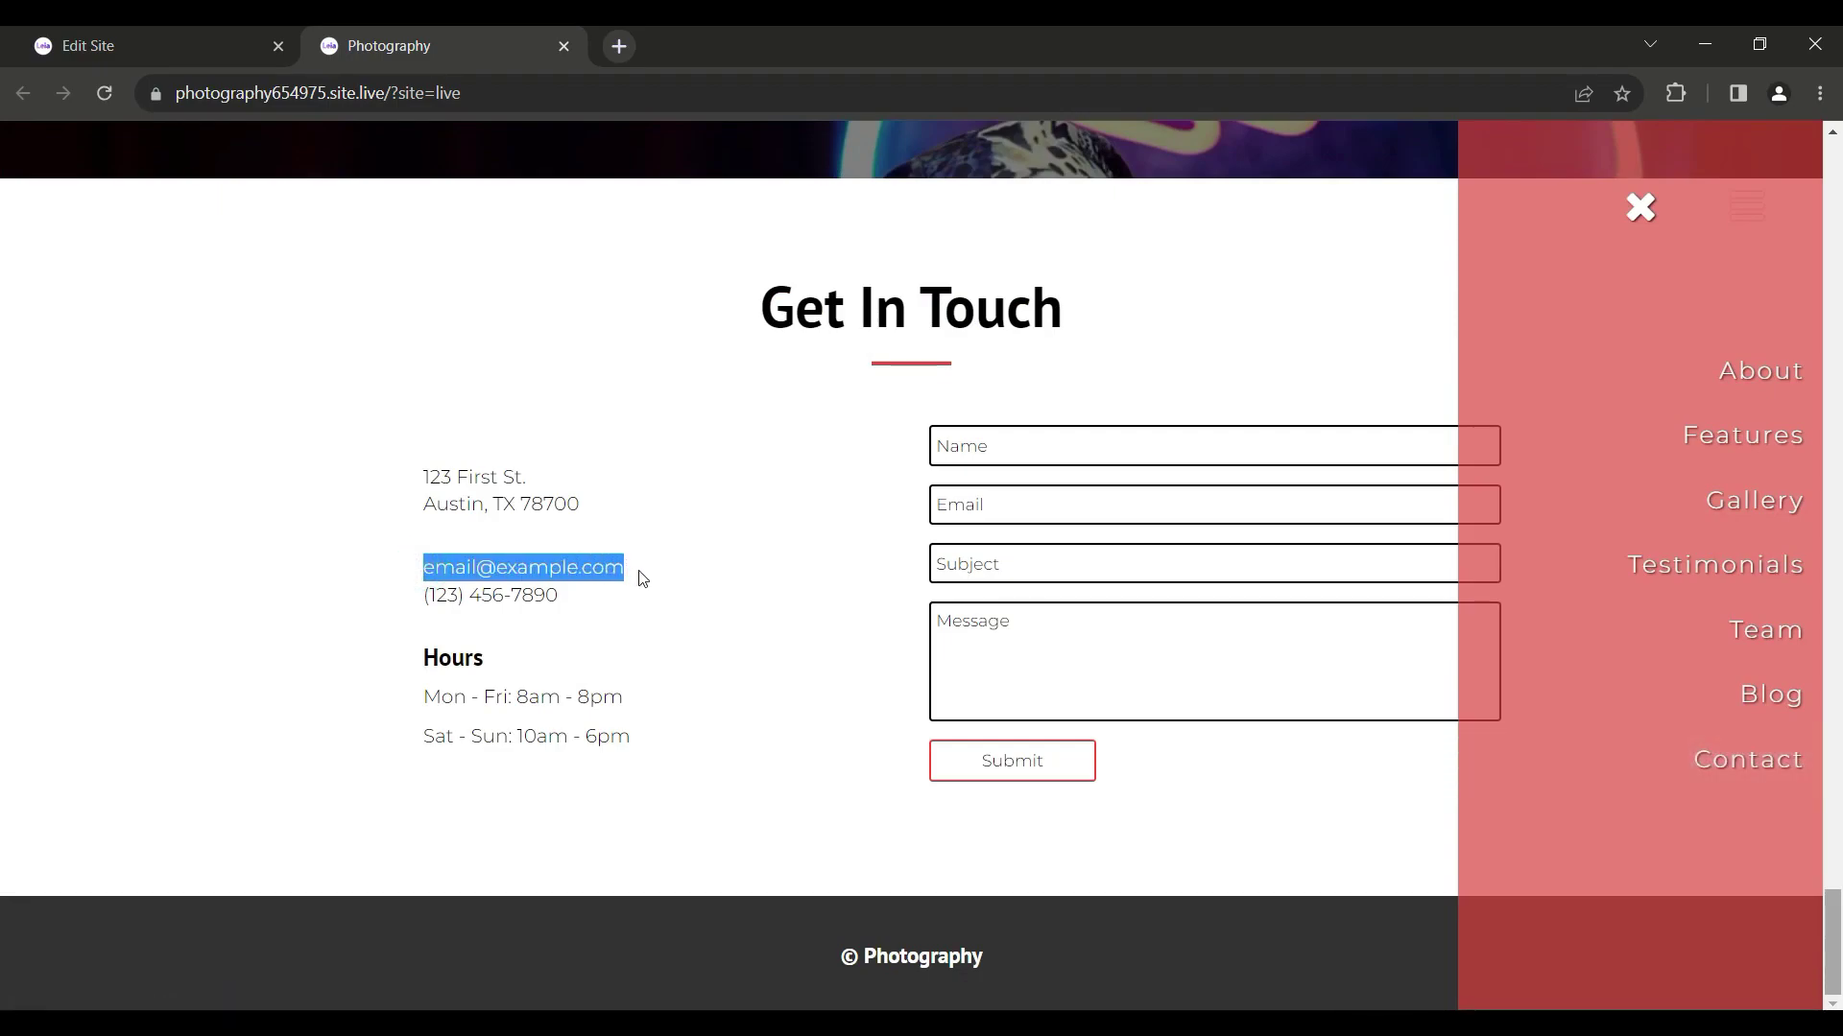
{"action": "left_click", "coordinate": [1640, 207]}
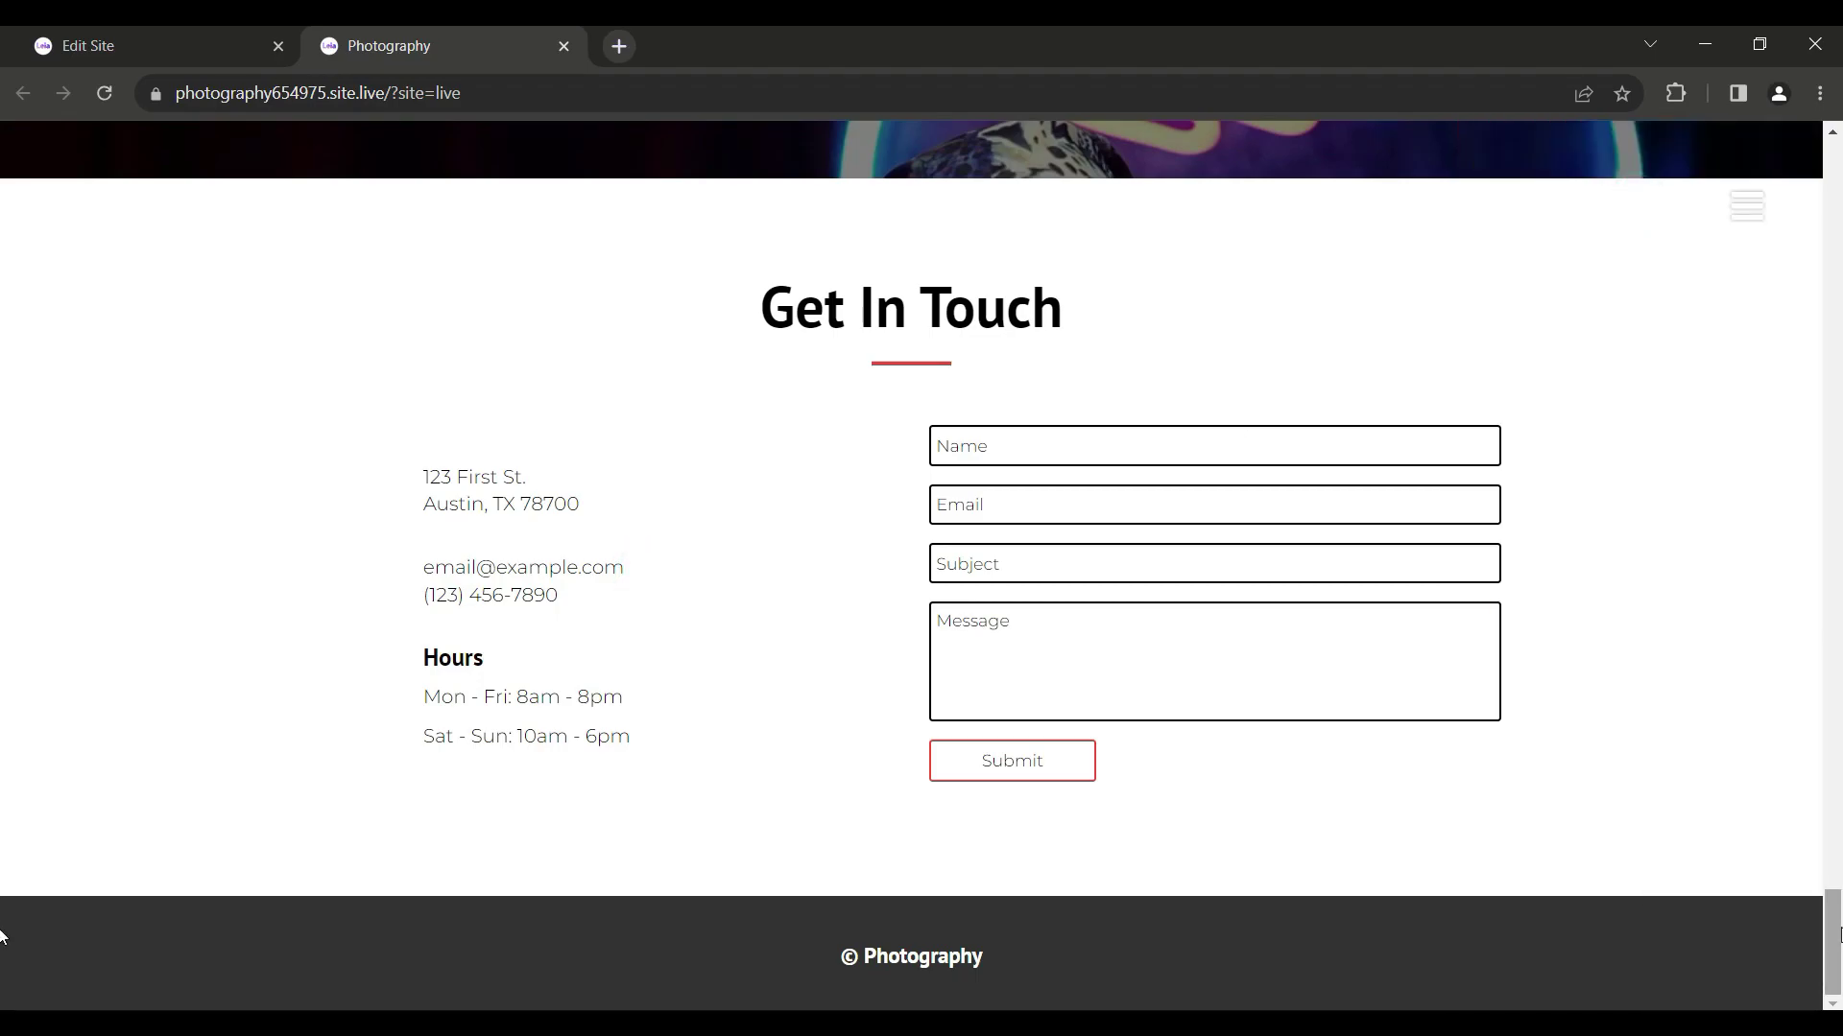
{"action": "scroll", "coordinate": [3, 523], "scroll_direction": "up", "scroll_amount": 20}
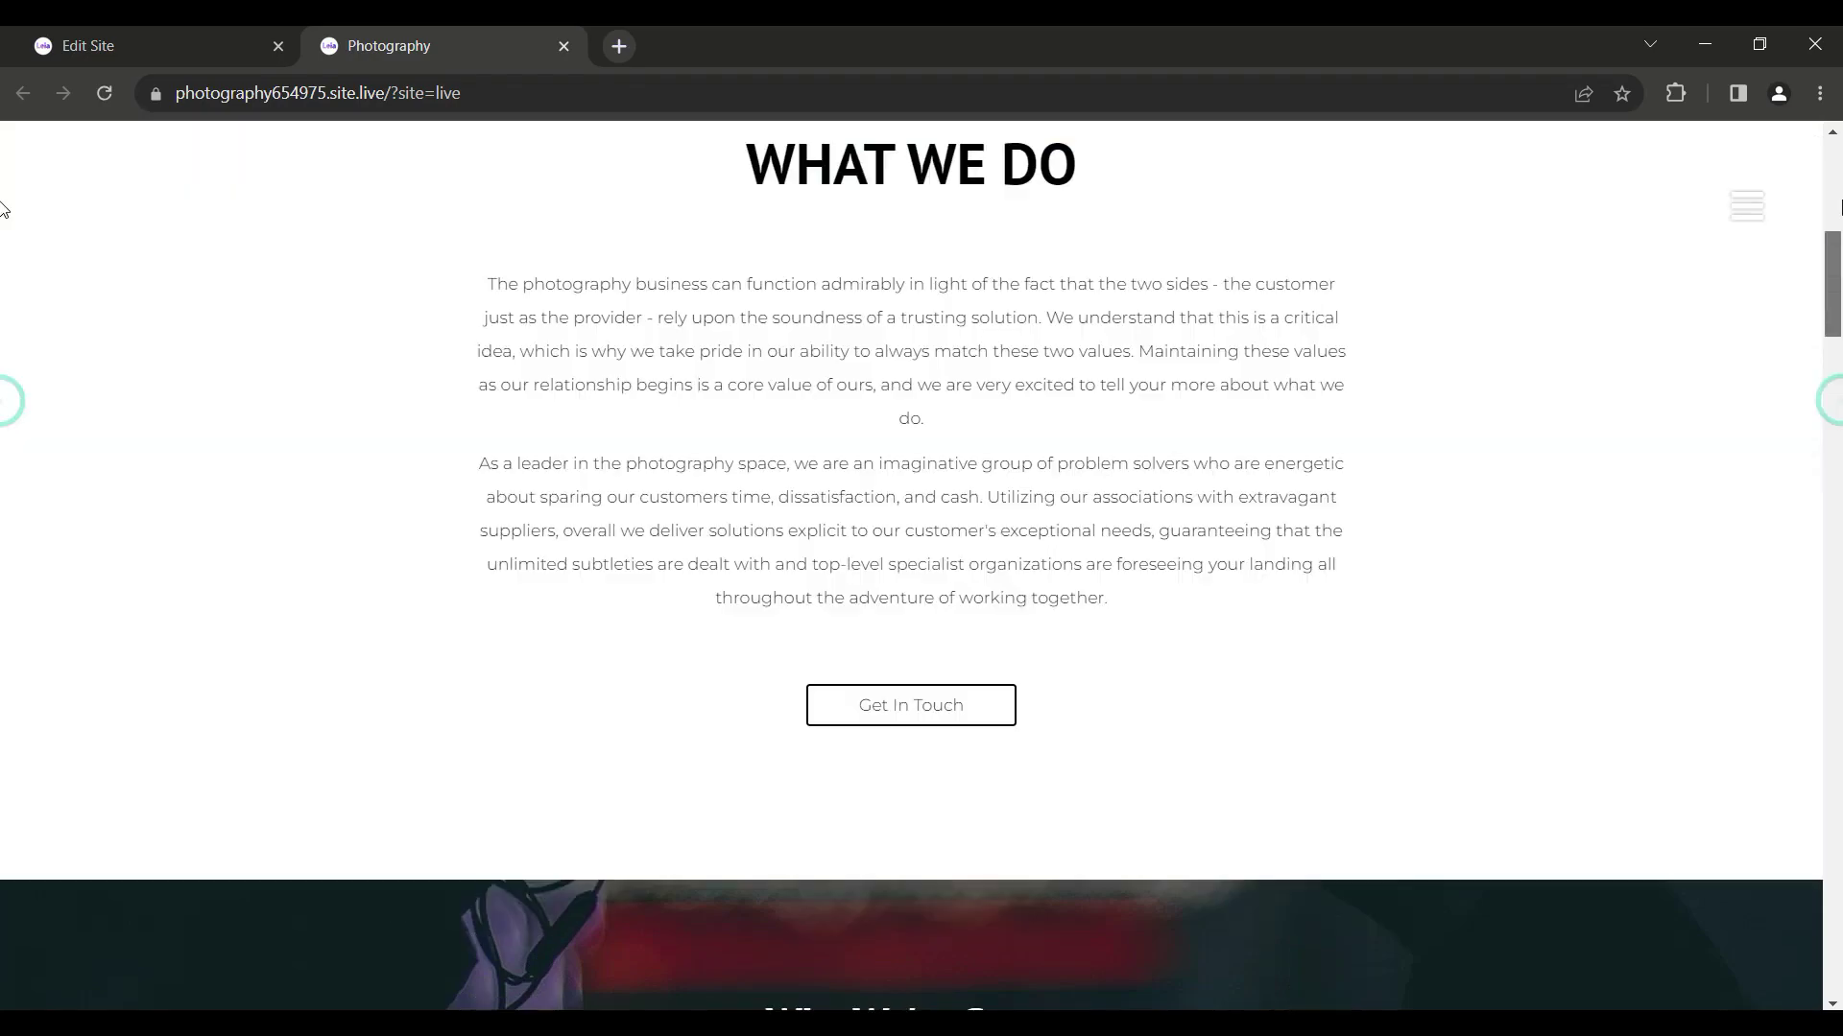